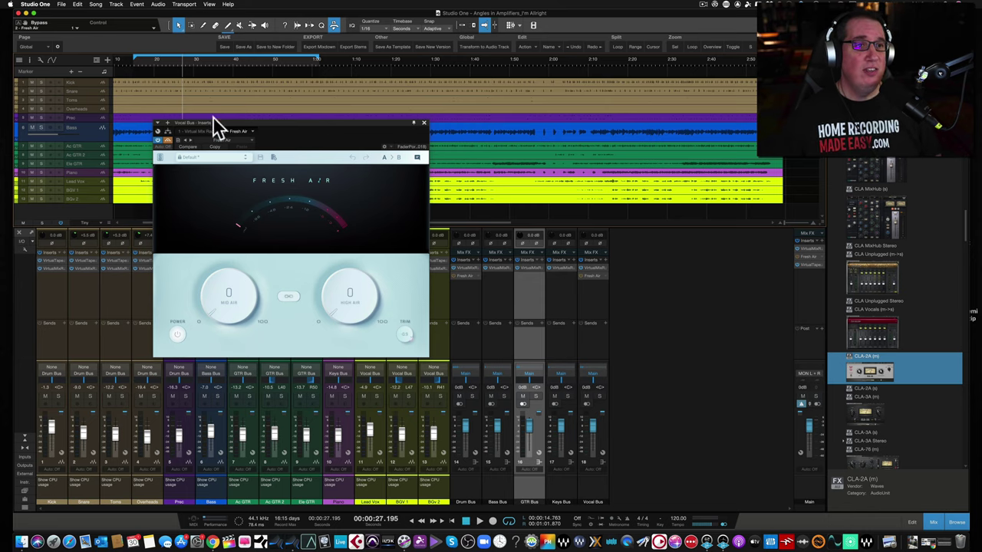
# Step: Try raising the Vocal Bus Fresh Air Mid Air to 22 and High Air to 26
pyautogui.moveTo(223, 121); pyautogui.dragTo(221, 124)
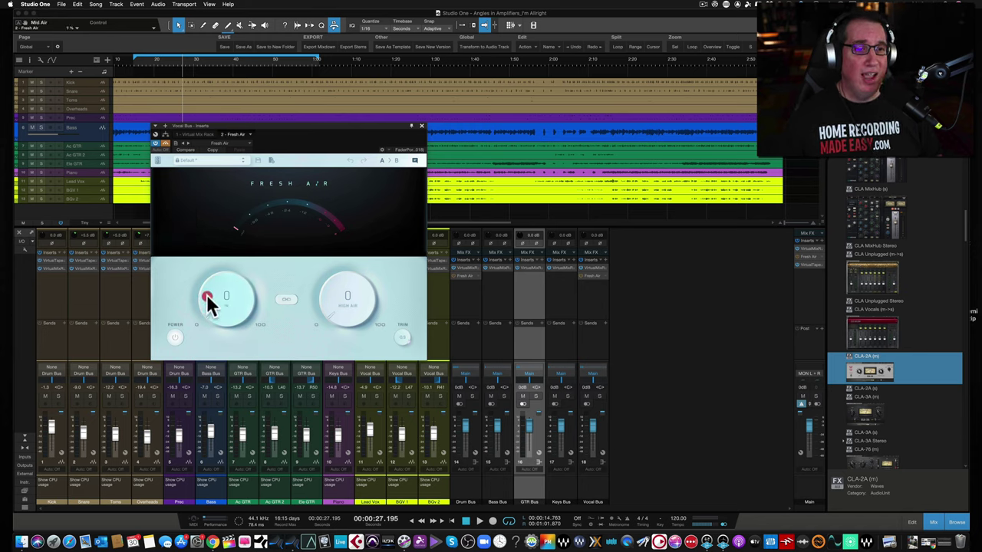
pyautogui.moveTo(202, 314); pyautogui.dragTo(212, 283)
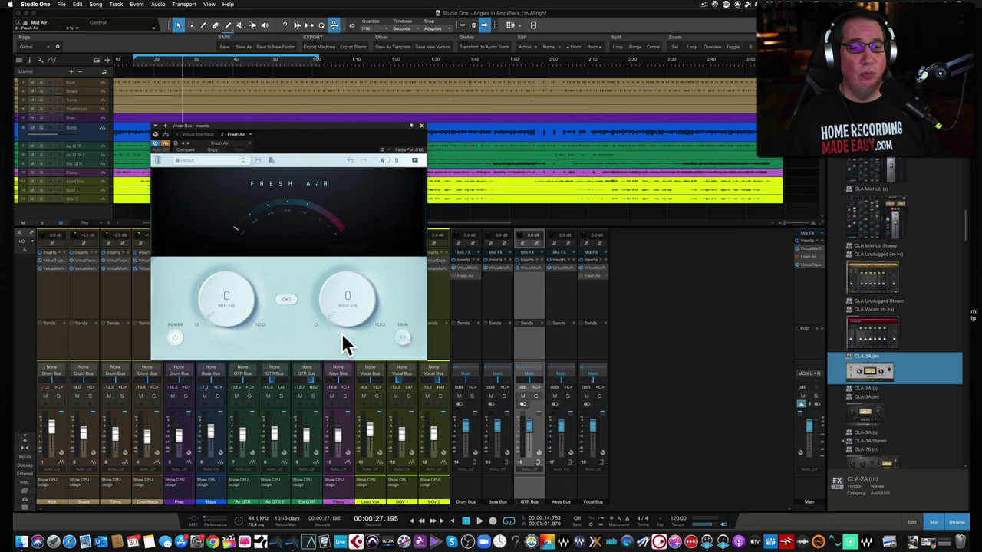
pyautogui.click(289, 305)
pyautogui.moveTo(230, 310)
pyautogui.mouseDown()
pyautogui.moveTo(218, 261)
pyautogui.moveTo(229, 323)
pyautogui.mouseUp()
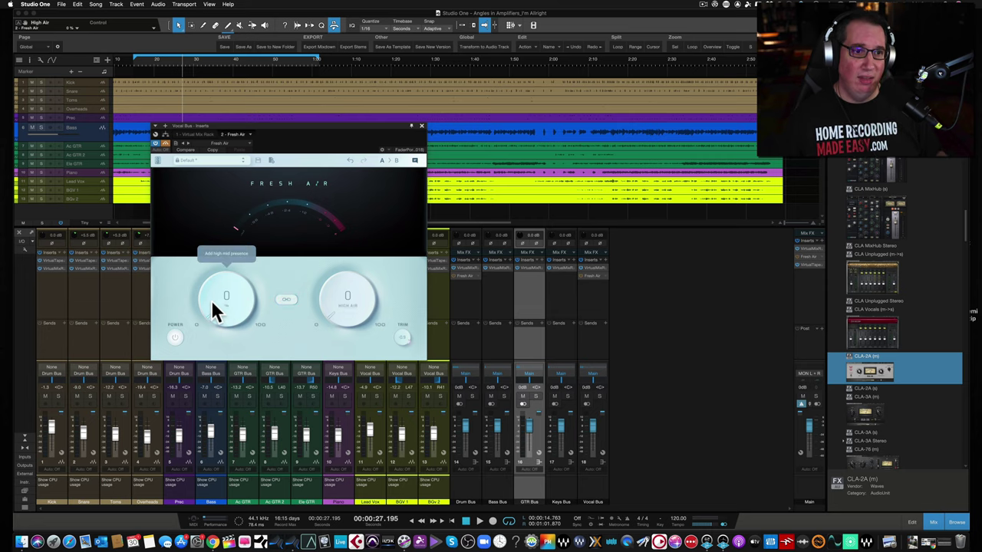
pyautogui.moveTo(216, 310); pyautogui.dragTo(215, 285)
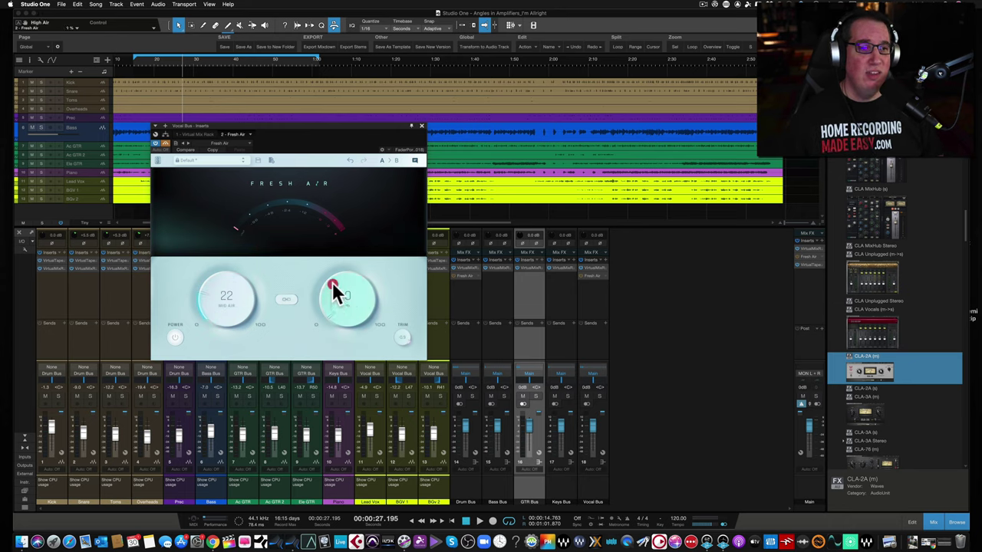
pyautogui.moveTo(332, 288); pyautogui.dragTo(339, 262)
# Step: Link the two Air amounts, return both to 0, and A/B Fresh Air's bypass
pyautogui.click(285, 300)
pyautogui.moveTo(232, 311); pyautogui.dragTo(212, 359)
pyautogui.moveTo(339, 314); pyautogui.dragTo(330, 363)
pyautogui.click(175, 337)
pyautogui.click(176, 338)
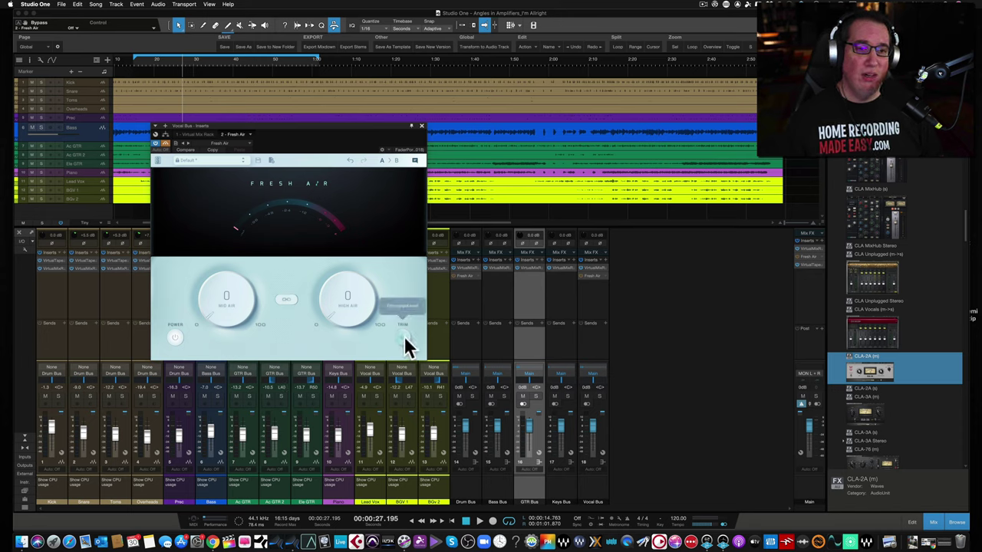
# Step: Set Mid Air to 18 and High Air to 23, checking trim stays at 0.0 dB
pyautogui.moveTo(238, 293); pyautogui.dragTo(235, 263)
pyautogui.moveTo(335, 318); pyautogui.dragTo(335, 274)
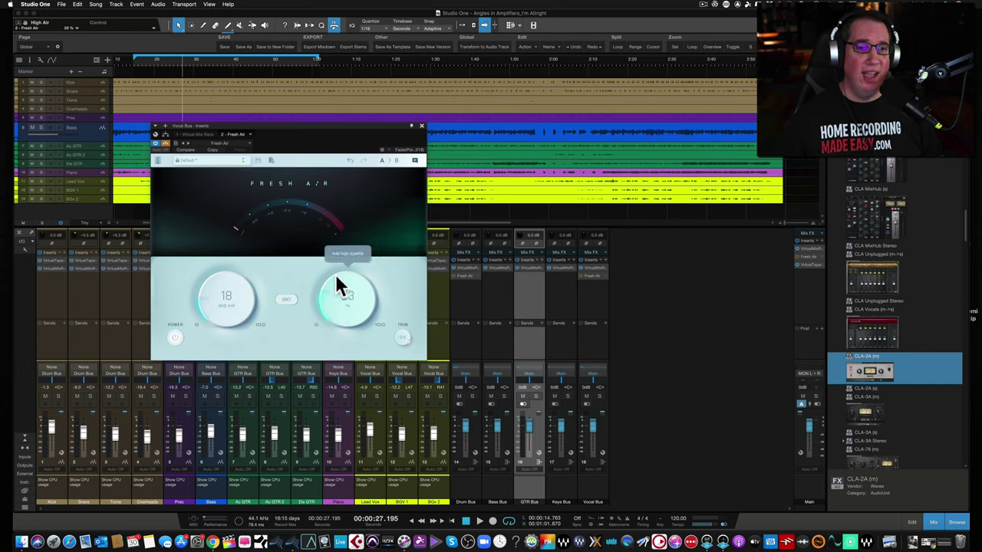
pyautogui.click(403, 336)
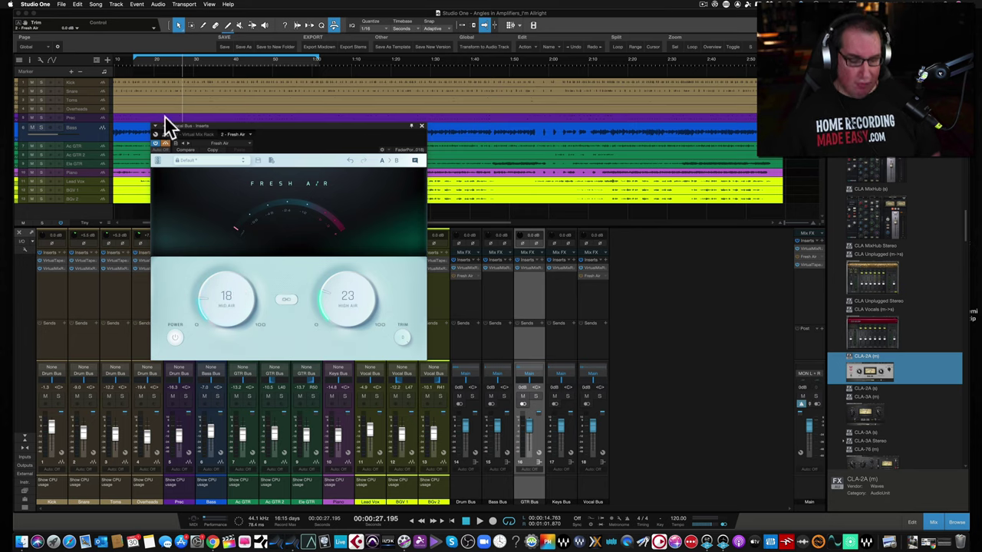
# Step: Load the Fresh Air Default preset so Mid Air and High Air return to 0
pyautogui.click(166, 139)
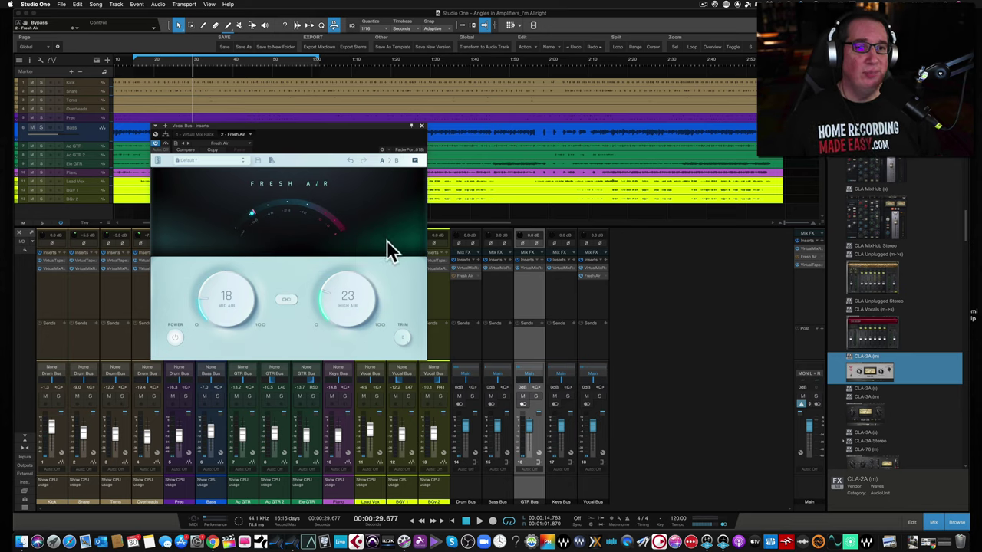
pyautogui.click(203, 159)
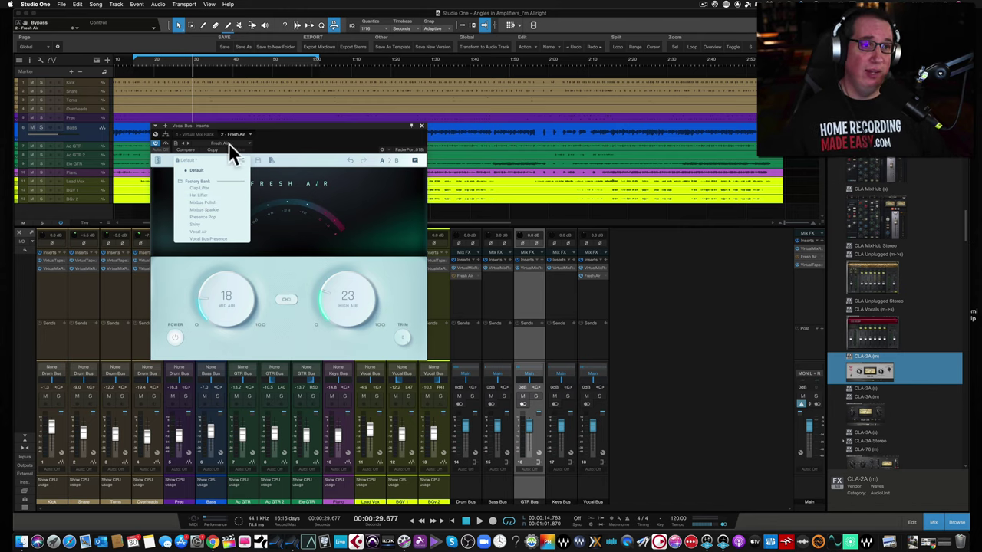
pyautogui.moveTo(240, 135); pyautogui.dragTo(244, 123)
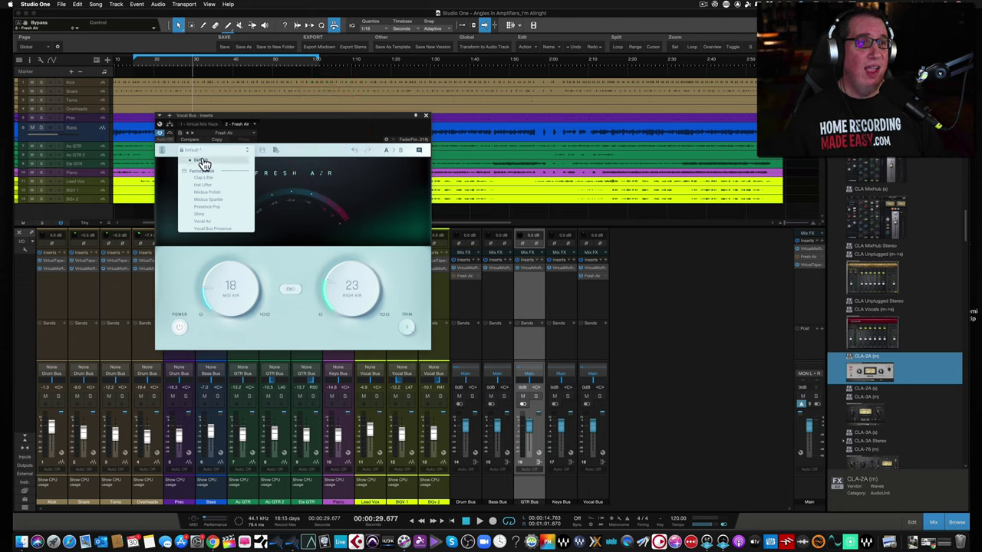
pyautogui.click(201, 159)
# Step: Reposition the Vocal Bus Fresh Air window to the right and down
pyautogui.click(261, 150)
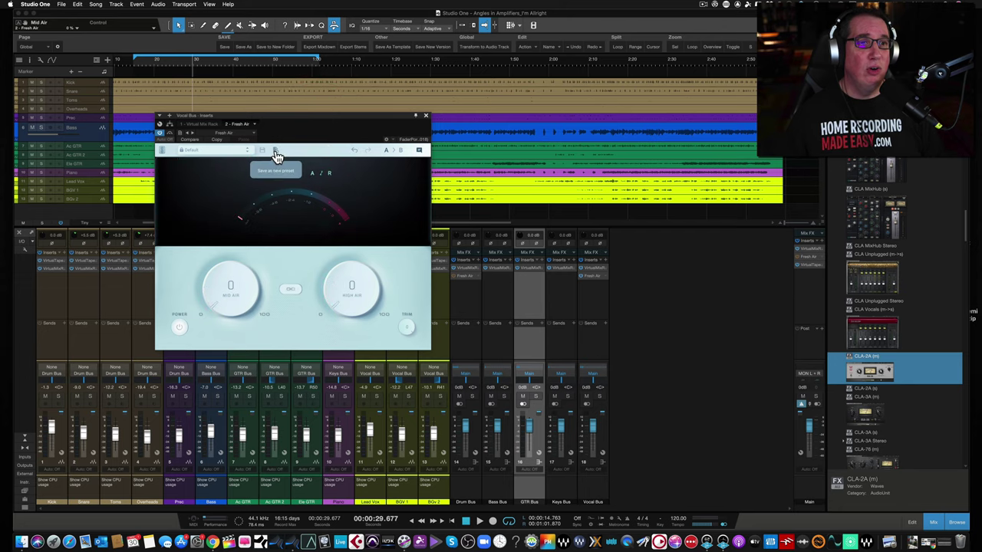
pyautogui.click(327, 125)
pyautogui.moveTo(327, 124); pyautogui.dragTo(327, 119)
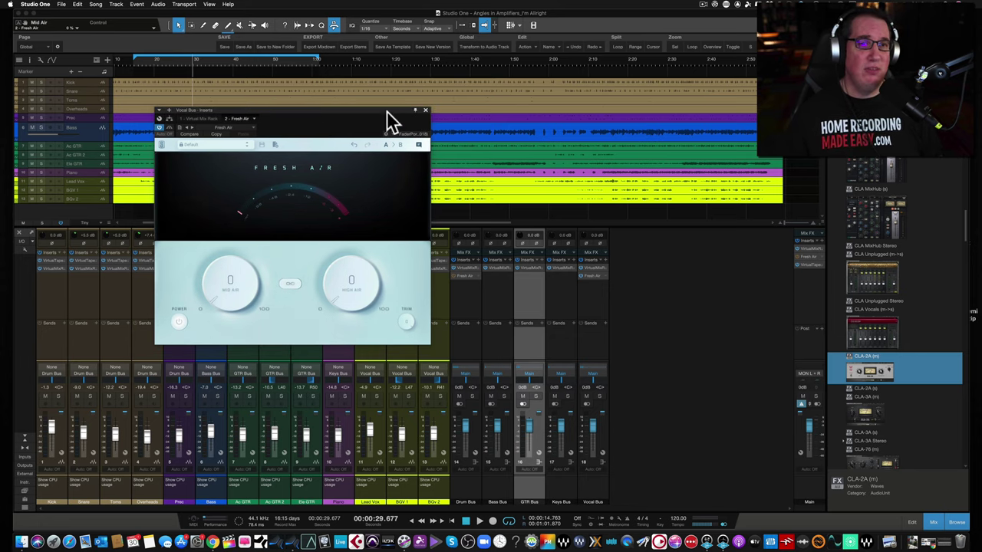
pyautogui.moveTo(362, 110); pyautogui.dragTo(424, 141)
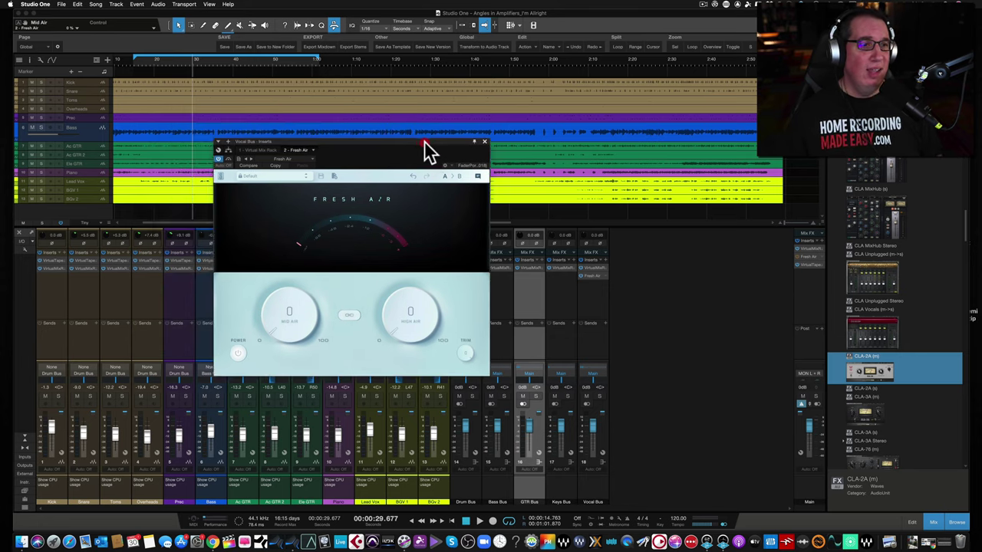
# Step: Inspect the Overheads tape machine plugin in its Virtual Mix Rack, then close it
pyautogui.click(144, 261)
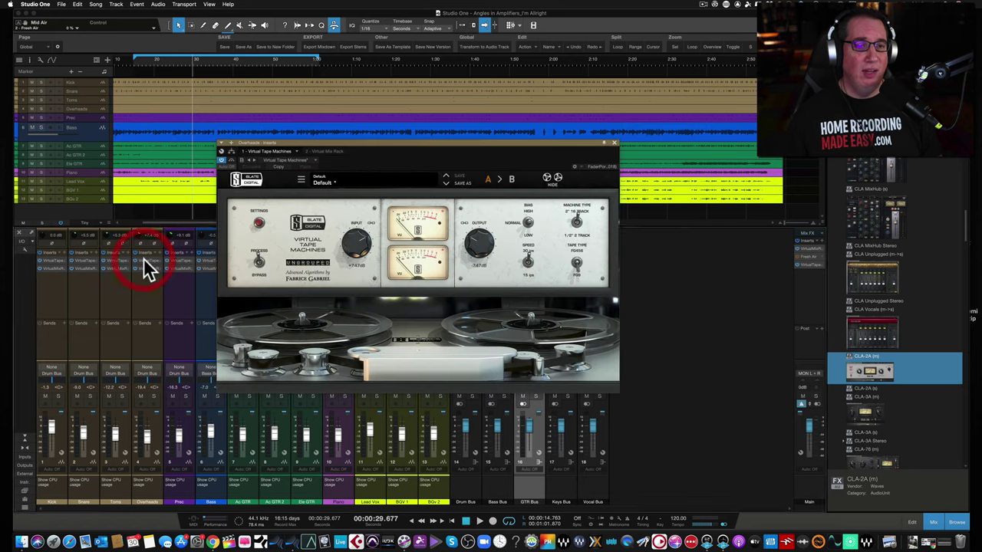
pyautogui.click(317, 151)
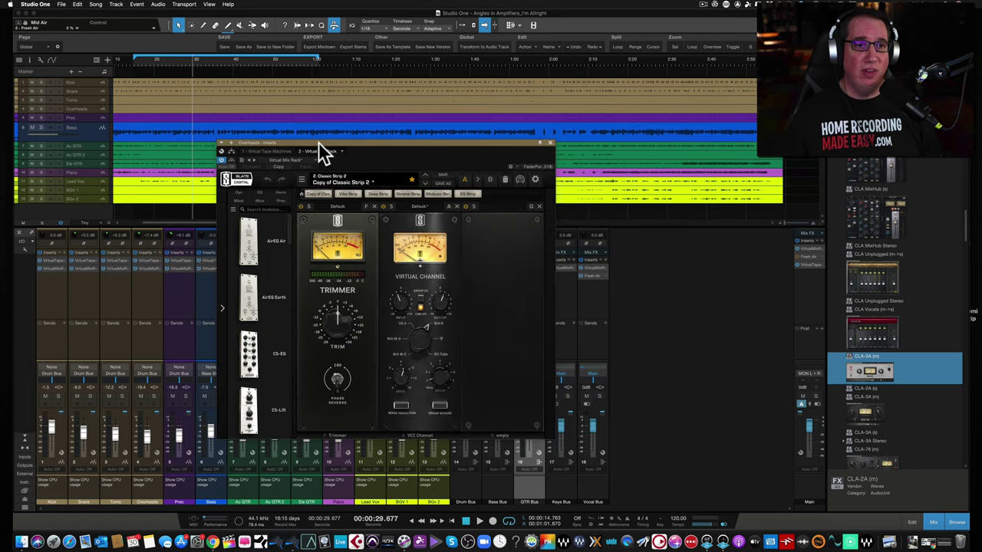
pyautogui.moveTo(318, 141); pyautogui.dragTo(296, 131)
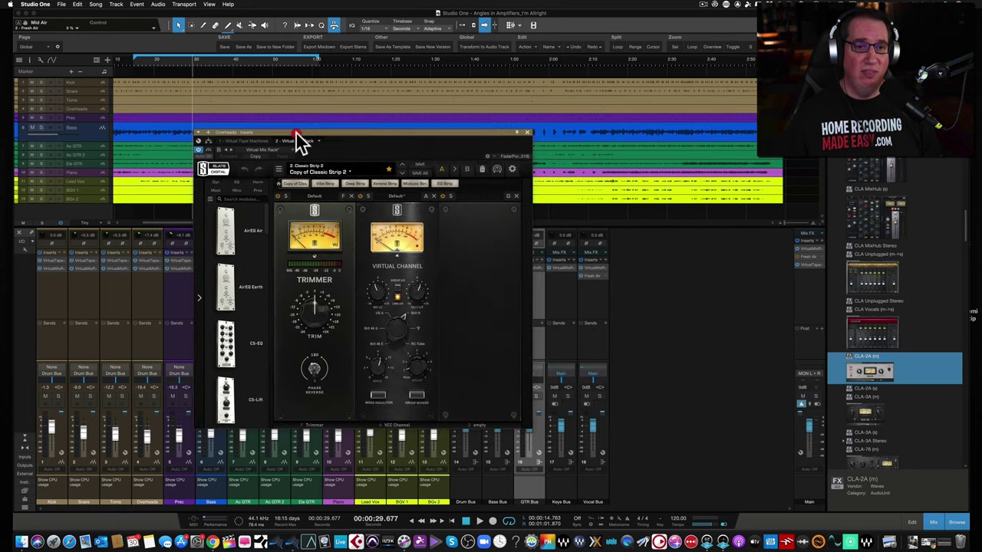
pyautogui.click(527, 132)
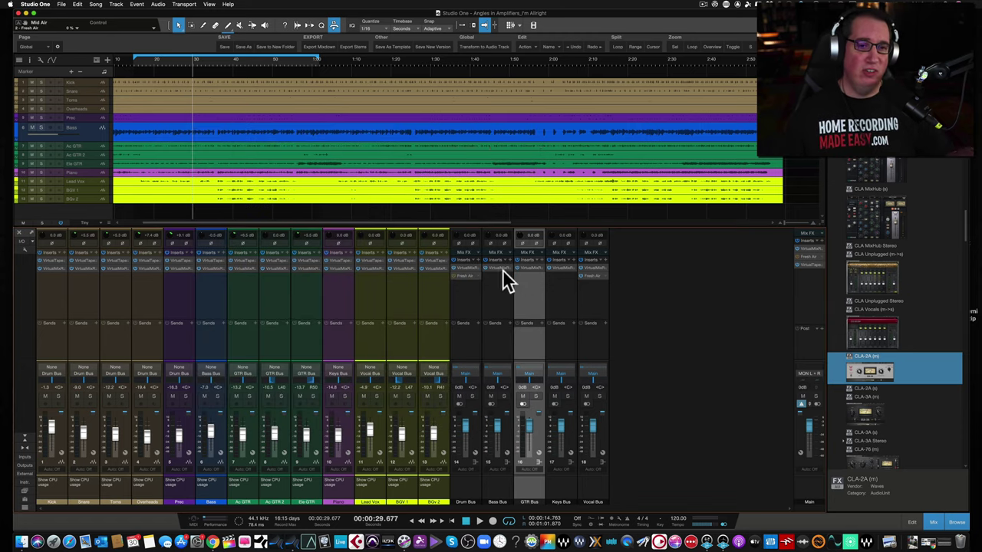
# Step: Briefly reopen the Vocal Bus Fresh Air and close its window again
pyautogui.click(590, 274)
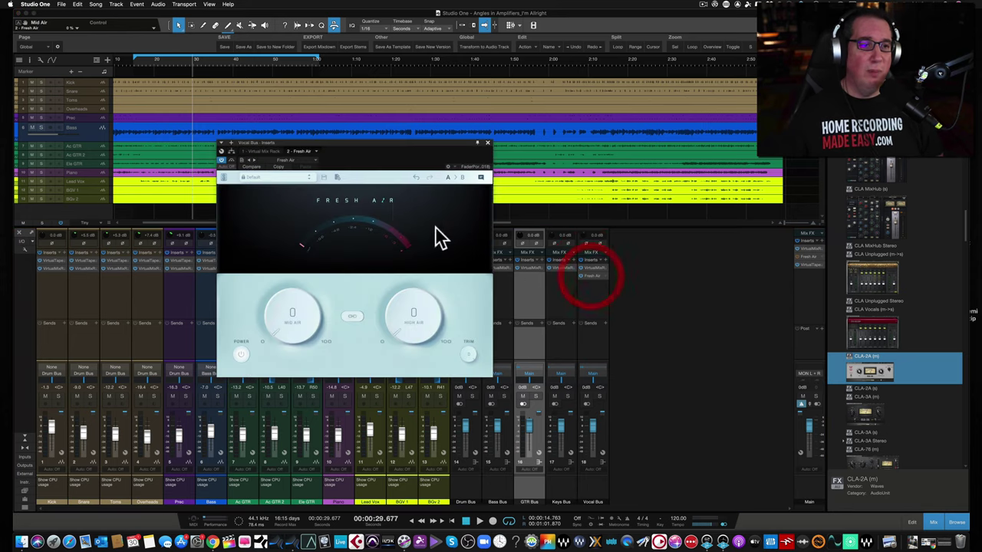
pyautogui.click(229, 159)
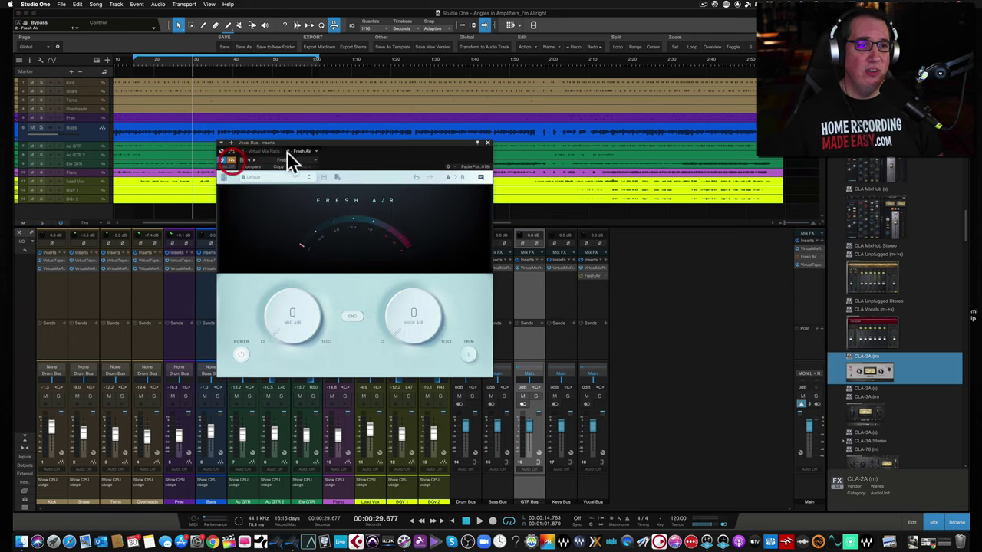
pyautogui.click(487, 142)
# Step: Open Fresh Air on the Main bus and start playback from 0:15
pyautogui.click(808, 257)
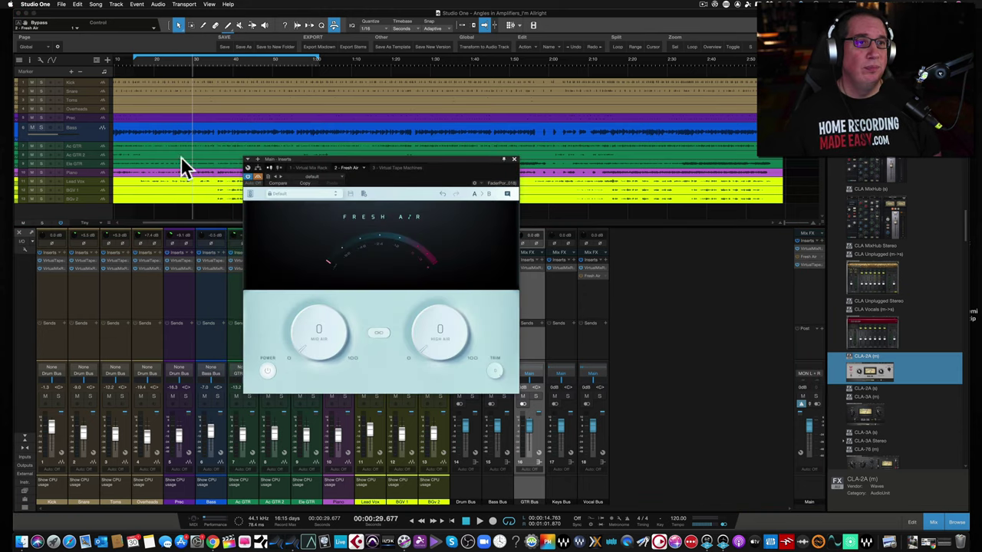
pyautogui.click(133, 60)
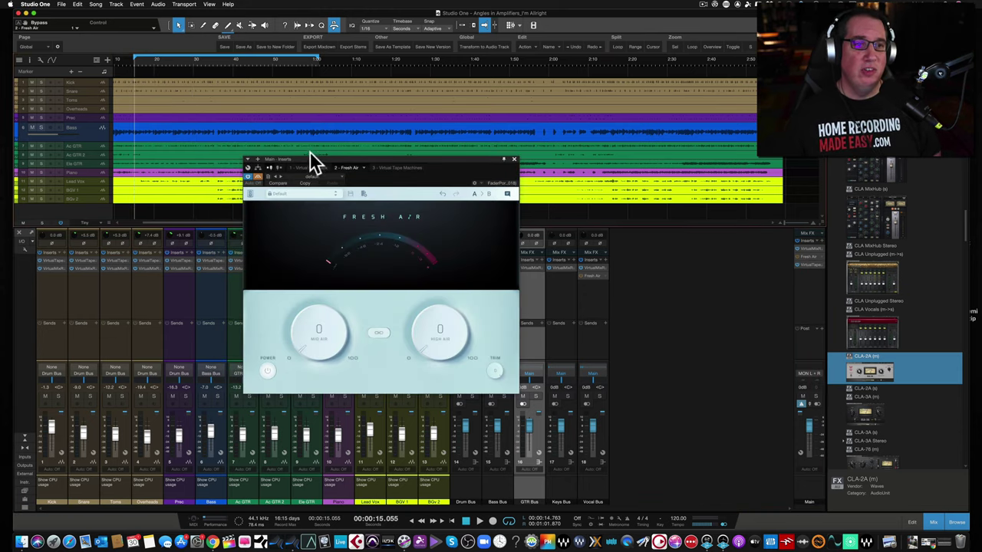
pyautogui.click(256, 174)
pyautogui.moveTo(300, 159); pyautogui.dragTo(275, 165)
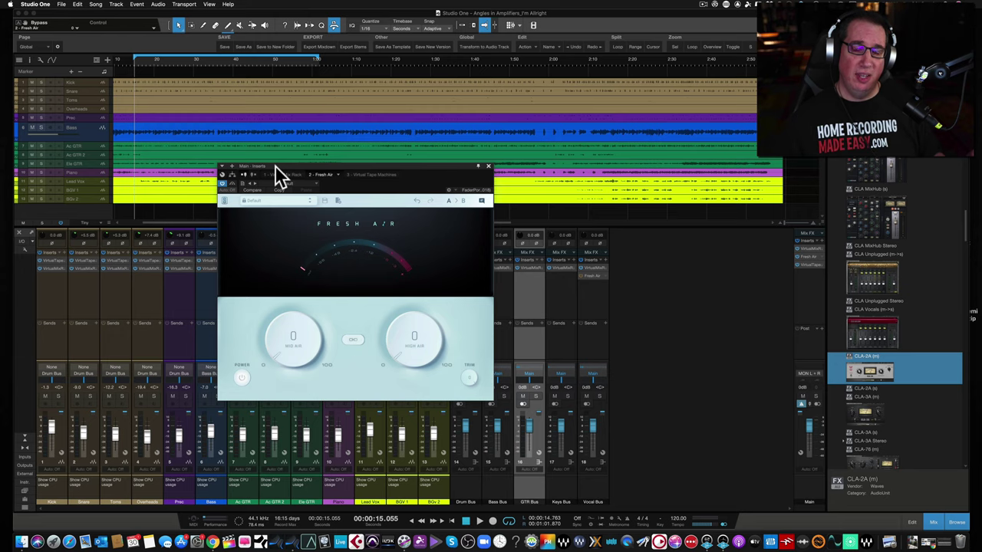
pyautogui.press('space')
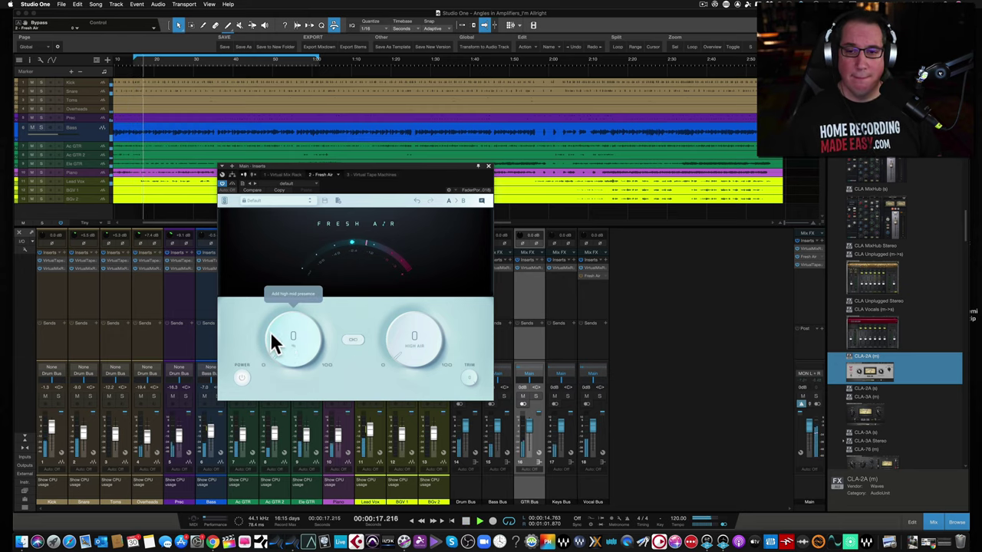
# Step: Raise Main bus Mid Air toward 45 and trim to about -1.1 dB, comparing with bypass
pyautogui.moveTo(274, 337); pyautogui.dragTo(273, 300)
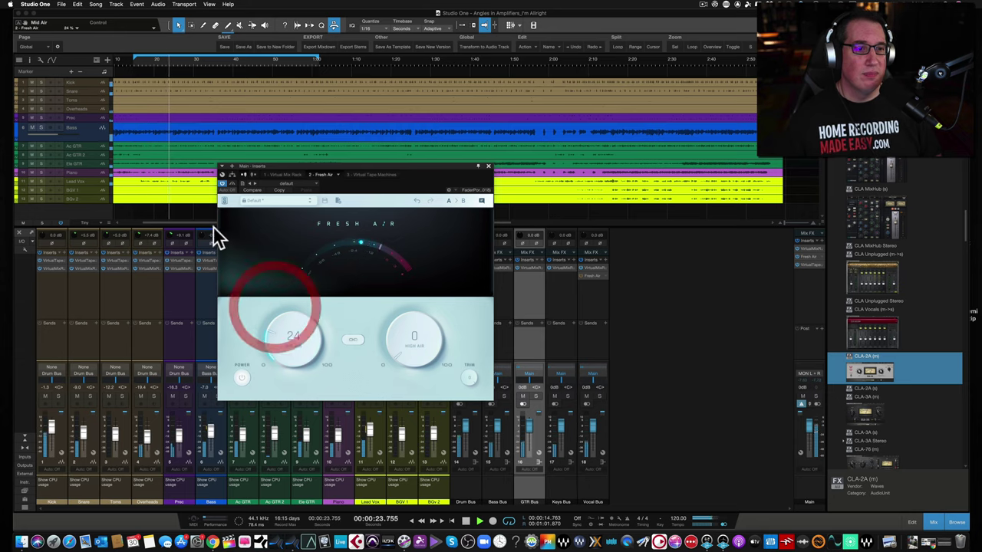
pyautogui.click(241, 380)
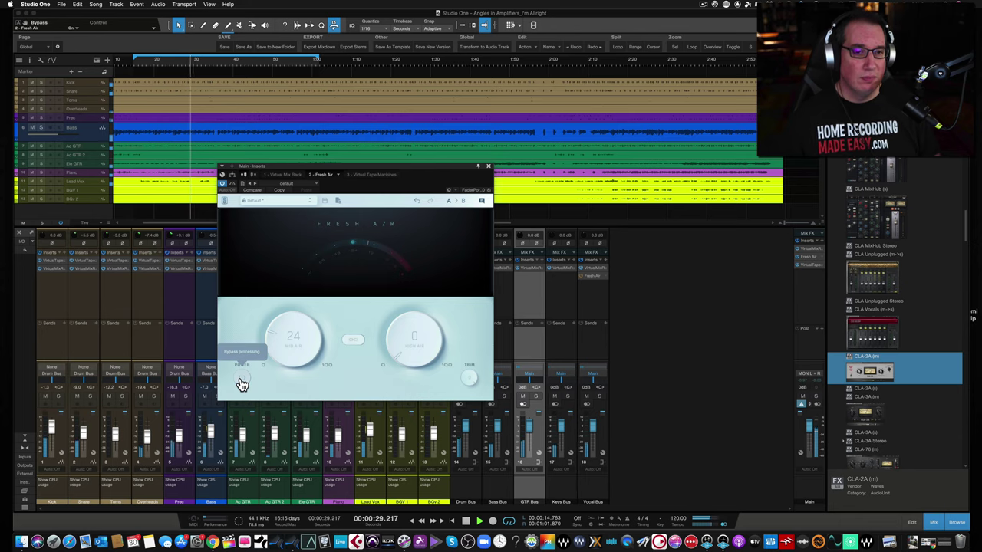
pyautogui.click(241, 380)
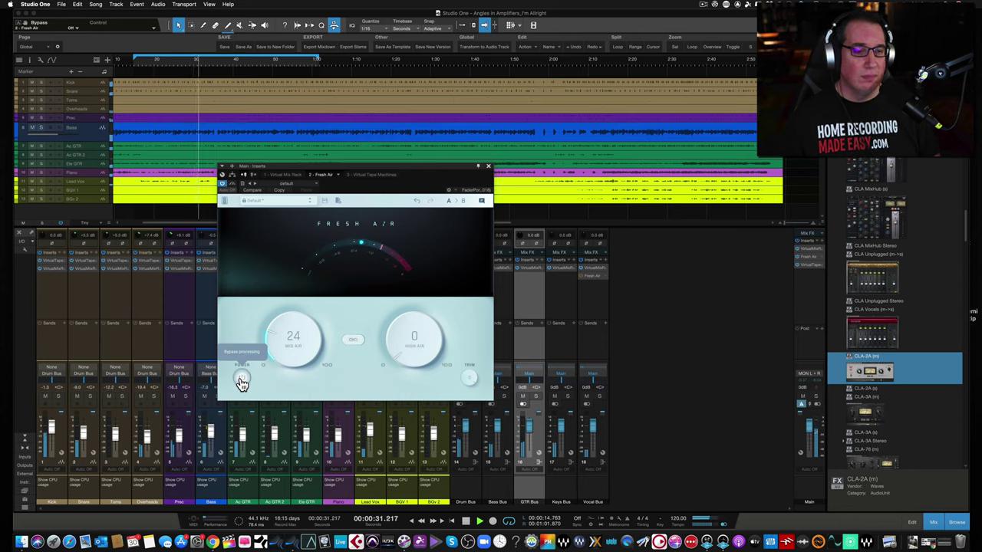
pyautogui.moveTo(275, 332); pyautogui.dragTo(274, 295)
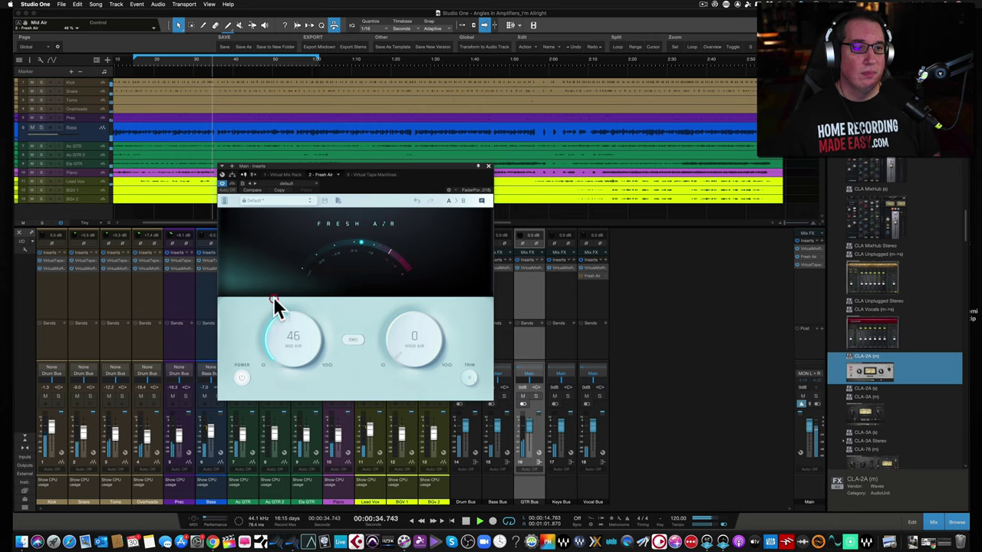
pyautogui.click(242, 378)
pyautogui.click(243, 378)
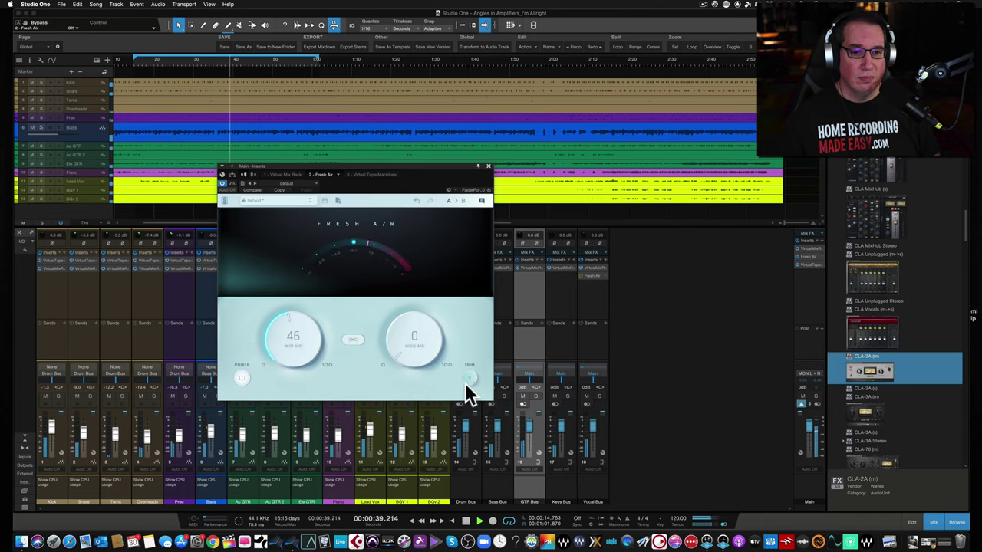
pyautogui.moveTo(469, 379); pyautogui.dragTo(464, 389)
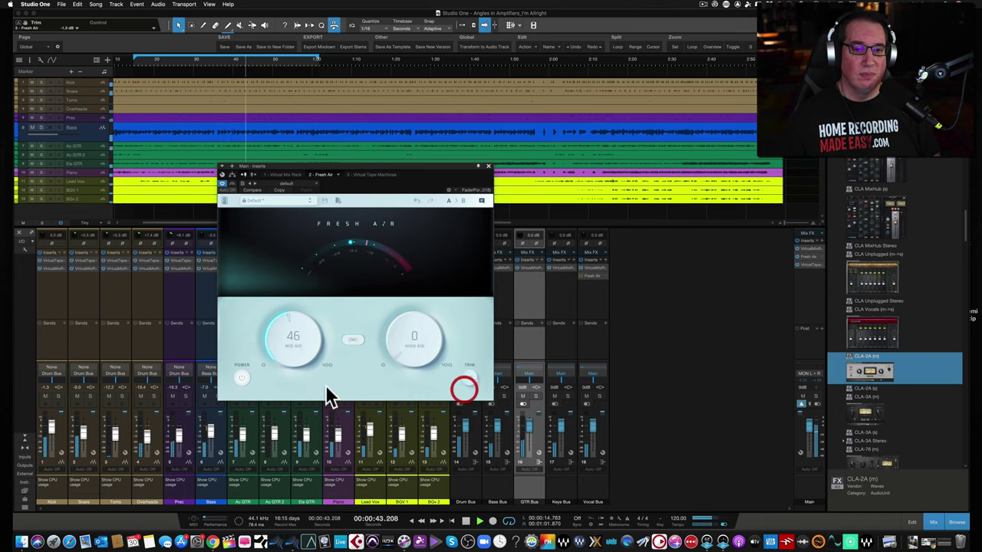
pyautogui.click(243, 386)
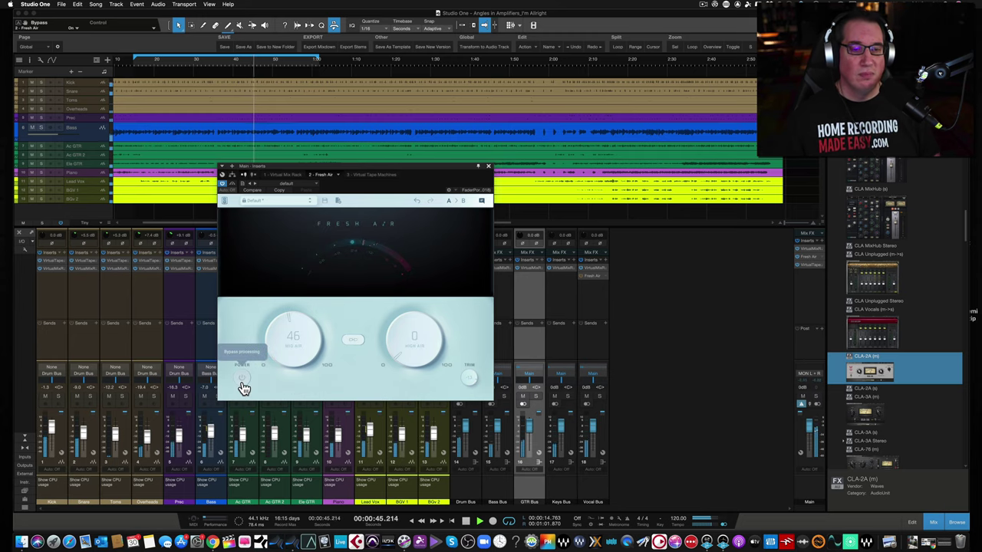
pyautogui.click(243, 381)
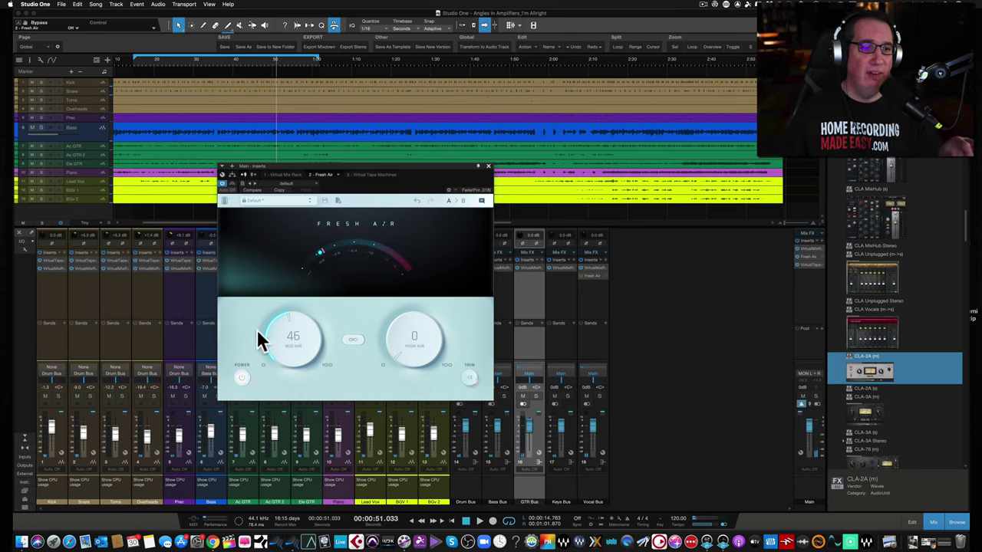
# Step: Settle Main bus Mid Air at 35 with High Air at 0 and restart playback
pyautogui.moveTo(273, 295); pyautogui.dragTo(259, 401)
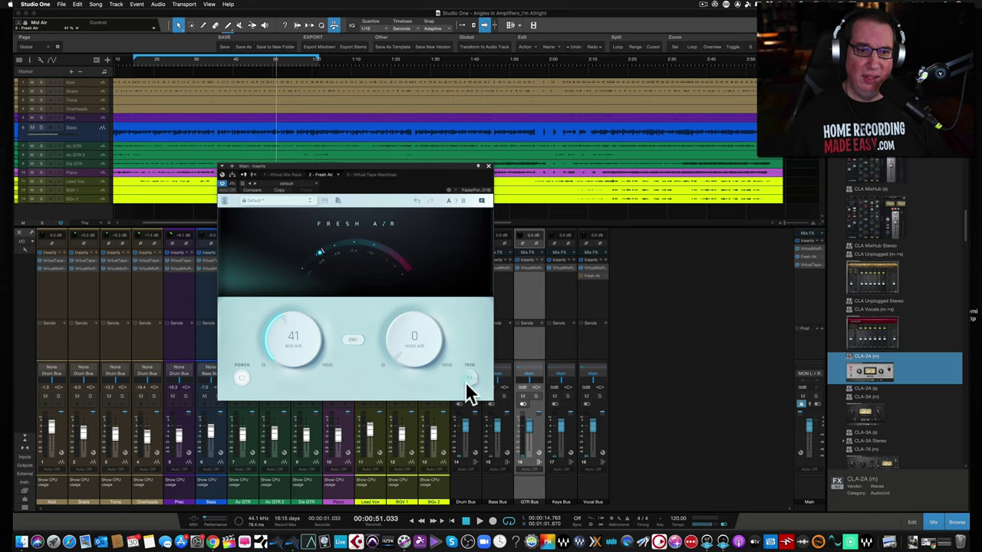
pyautogui.moveTo(273, 341); pyautogui.dragTo(270, 349)
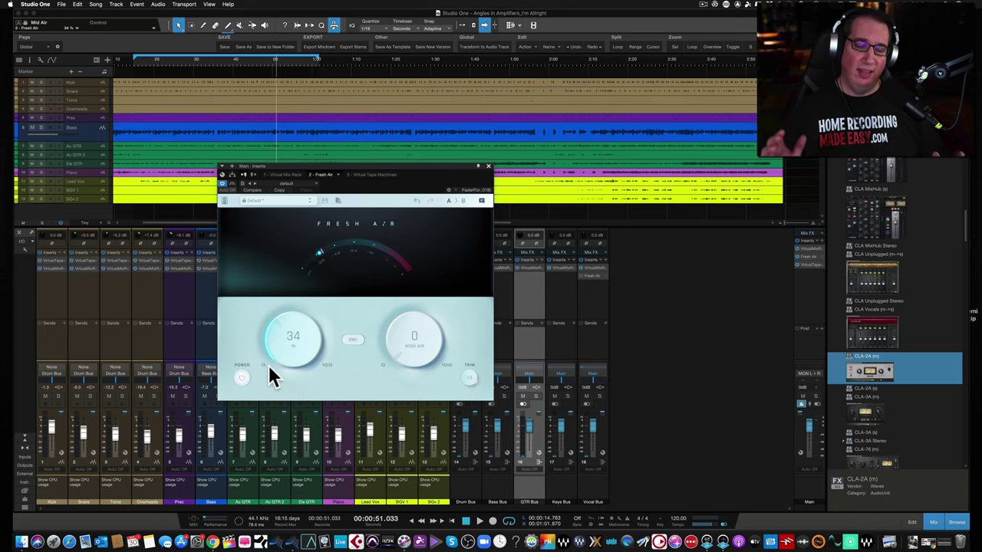
pyautogui.moveTo(306, 164); pyautogui.dragTo(303, 157)
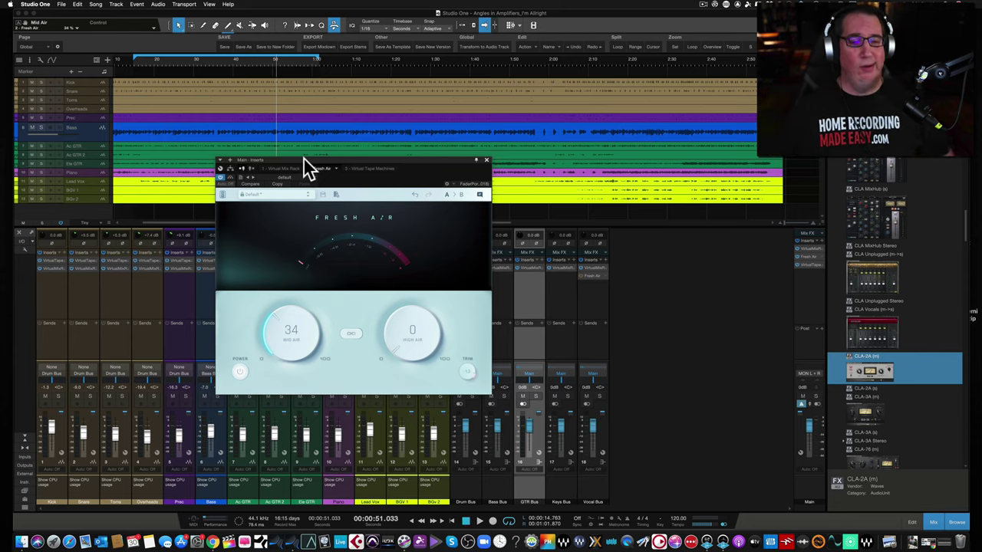
pyautogui.press('space')
pyautogui.moveTo(274, 331); pyautogui.dragTo(270, 329)
# Step: Lower Main bus Mid Air to 31 and add High Air up to 22, A/B comparing
pyautogui.click(239, 374)
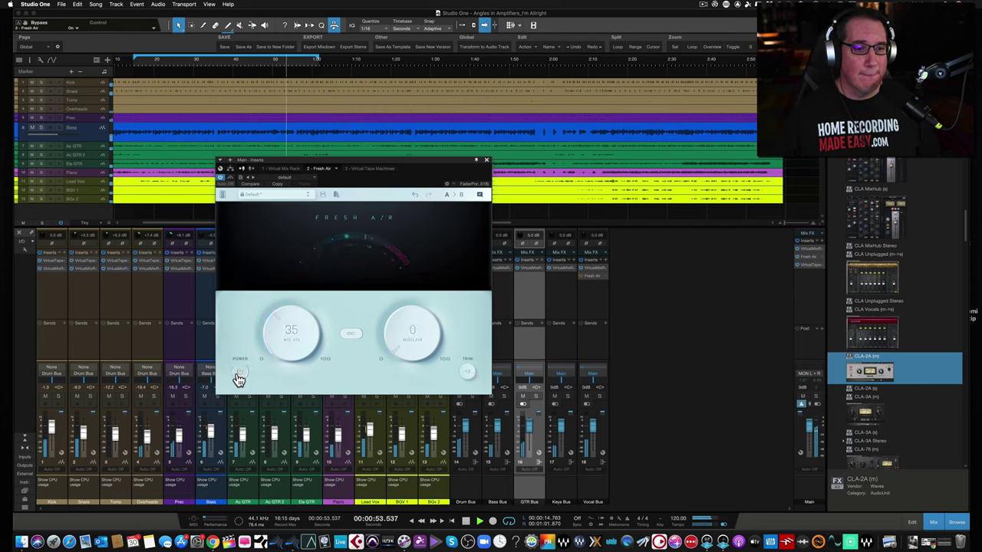
pyautogui.click(238, 376)
pyautogui.moveTo(276, 335); pyautogui.dragTo(274, 346)
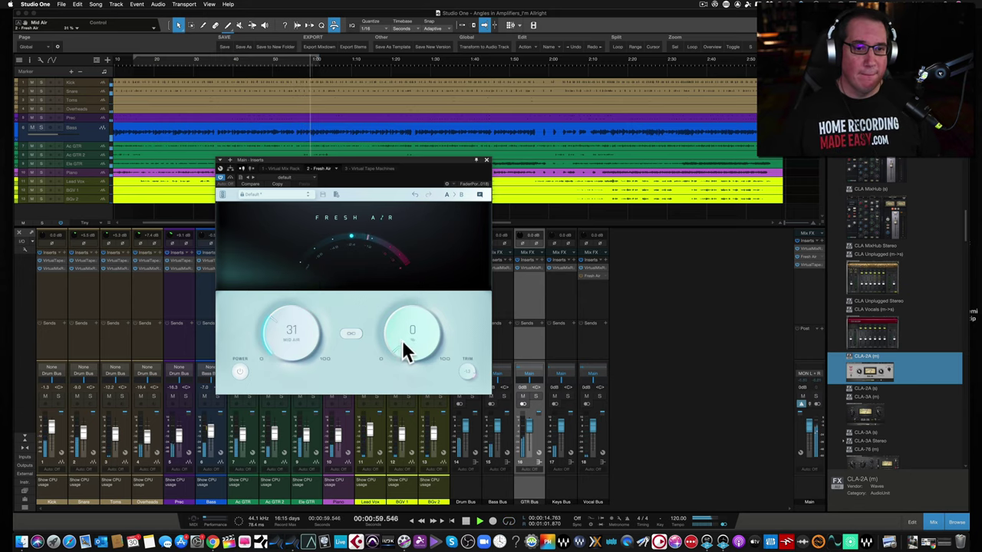
pyautogui.moveTo(395, 331); pyautogui.dragTo(392, 301)
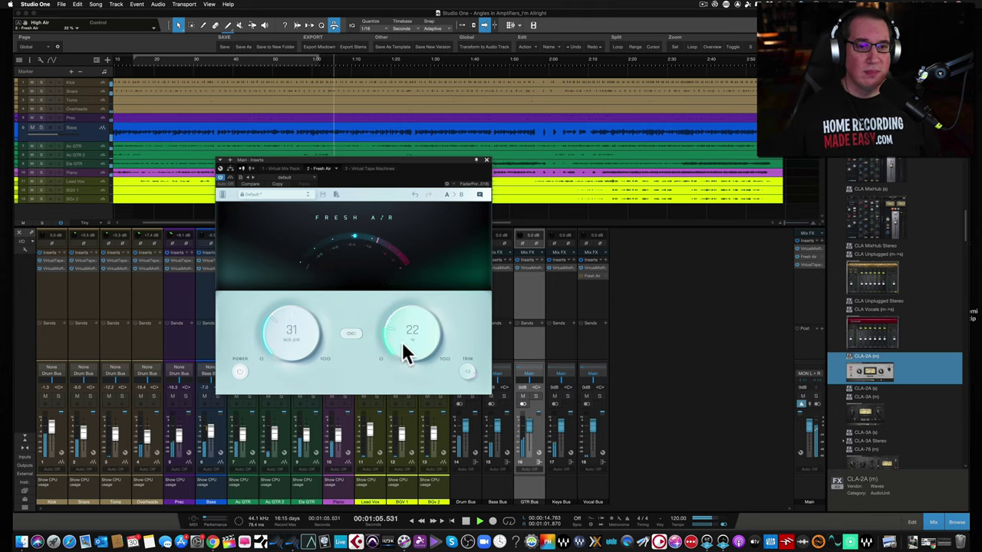
pyautogui.click(240, 373)
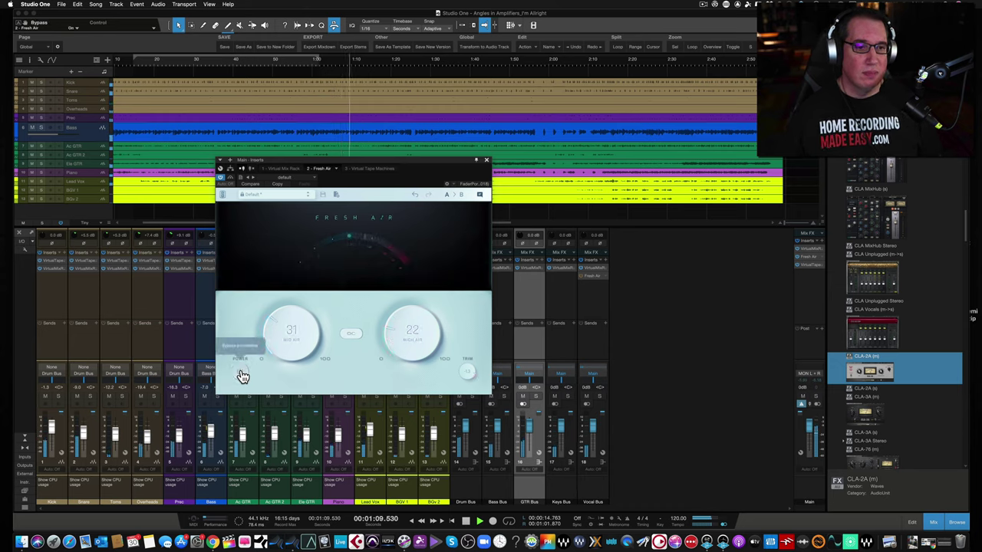
pyautogui.click(240, 374)
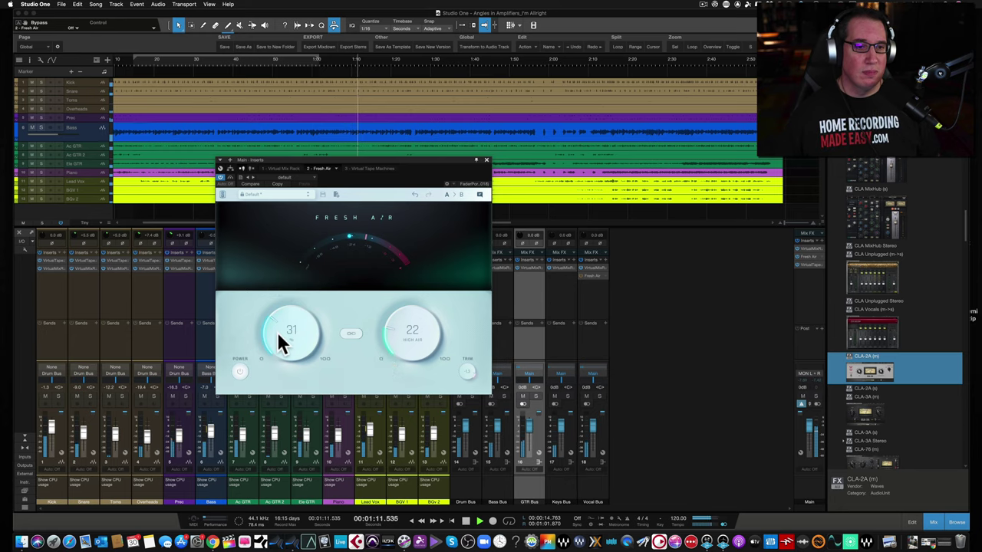
# Step: Try Mid Air 22 and High Air 27, compare against bypass, then stop playback
pyautogui.moveTo(277, 332); pyautogui.dragTo(279, 347)
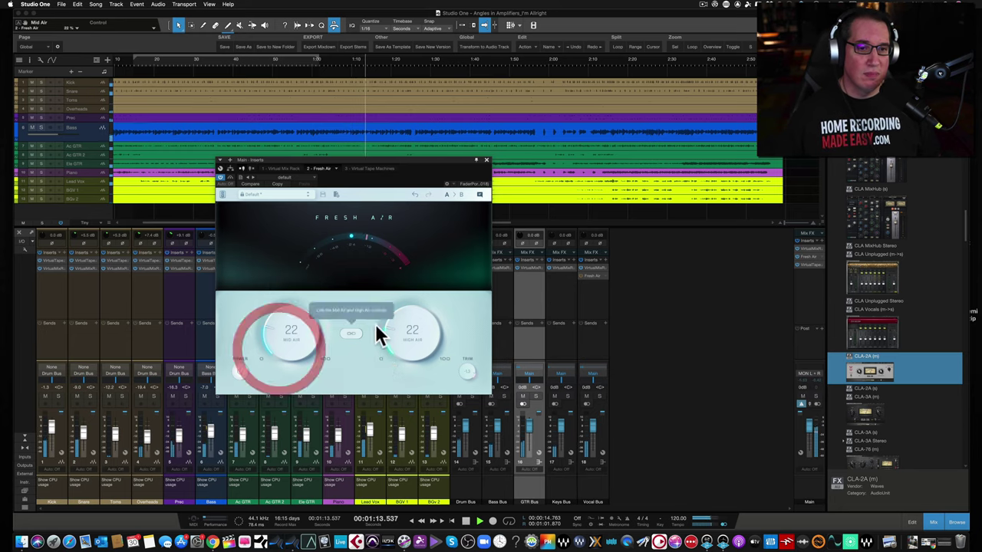
pyautogui.moveTo(397, 322); pyautogui.dragTo(394, 314)
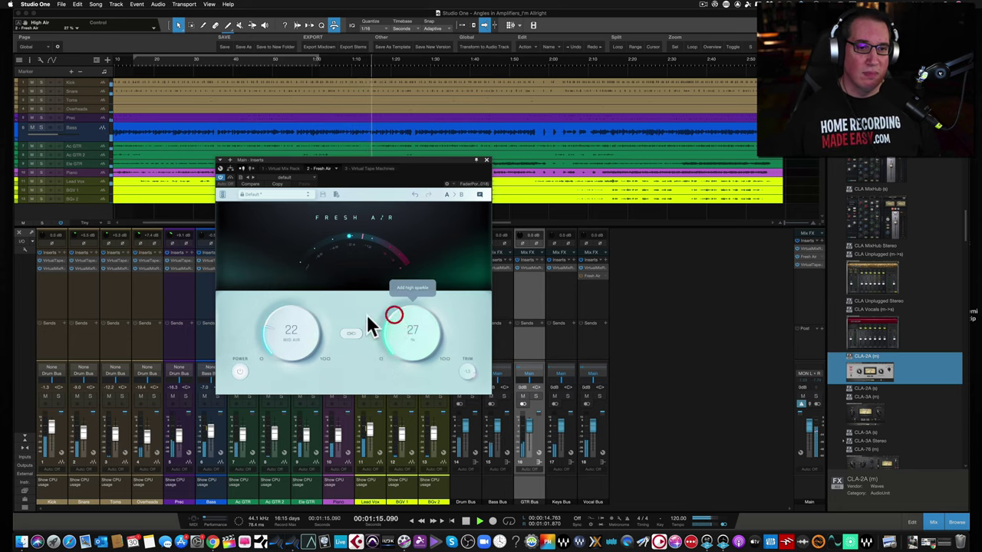
pyautogui.click(240, 374)
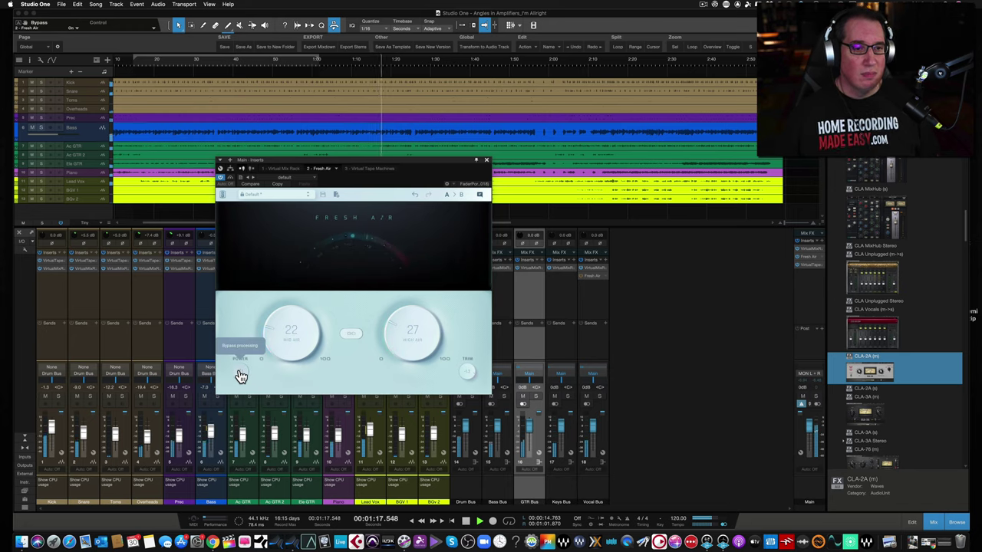
pyautogui.click(241, 374)
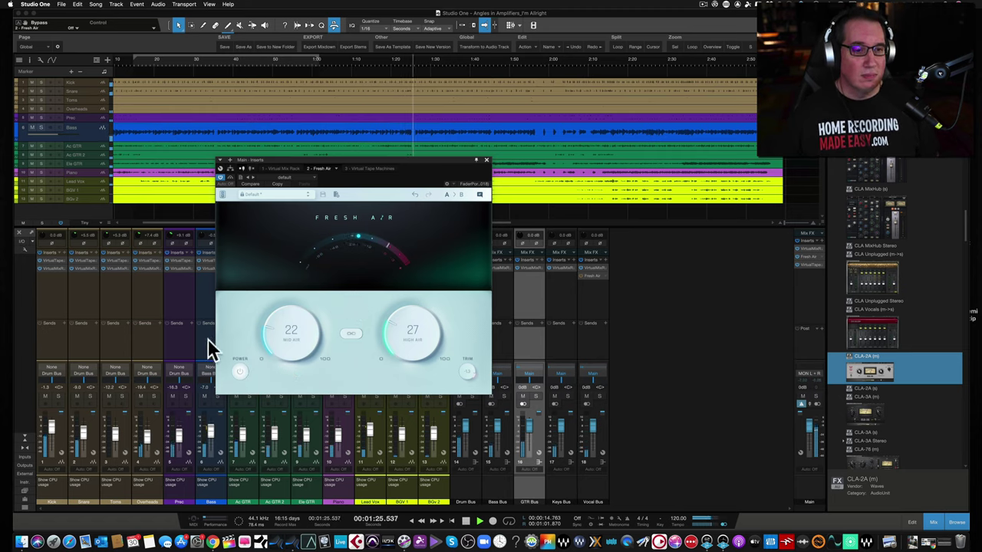
pyautogui.click(238, 374)
pyautogui.click(238, 375)
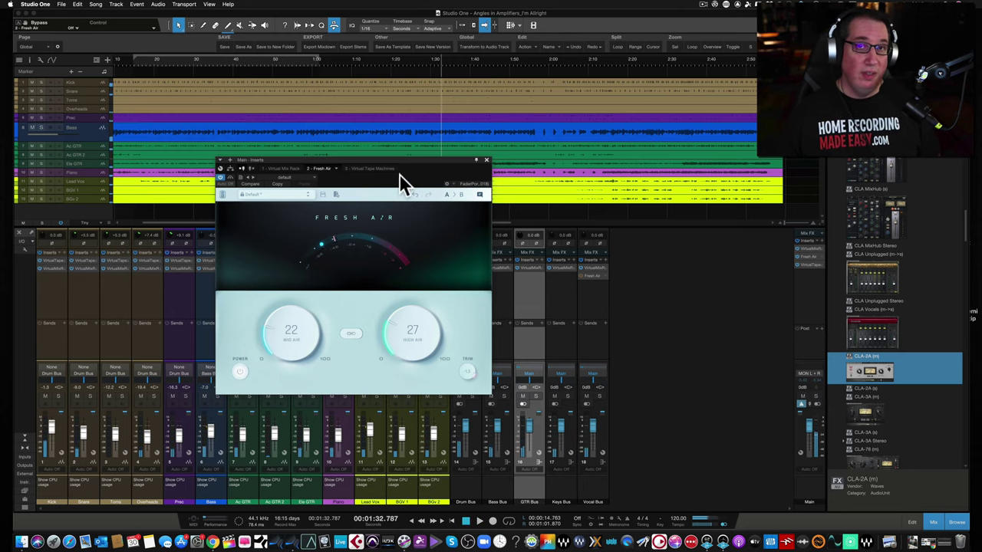
pyautogui.moveTo(371, 157); pyautogui.dragTo(369, 161)
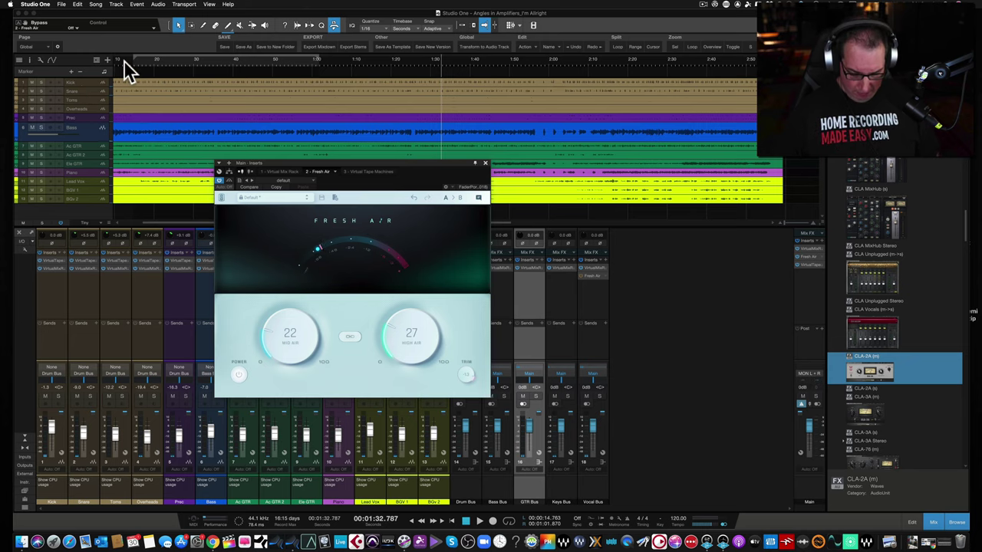
pyautogui.press('space')
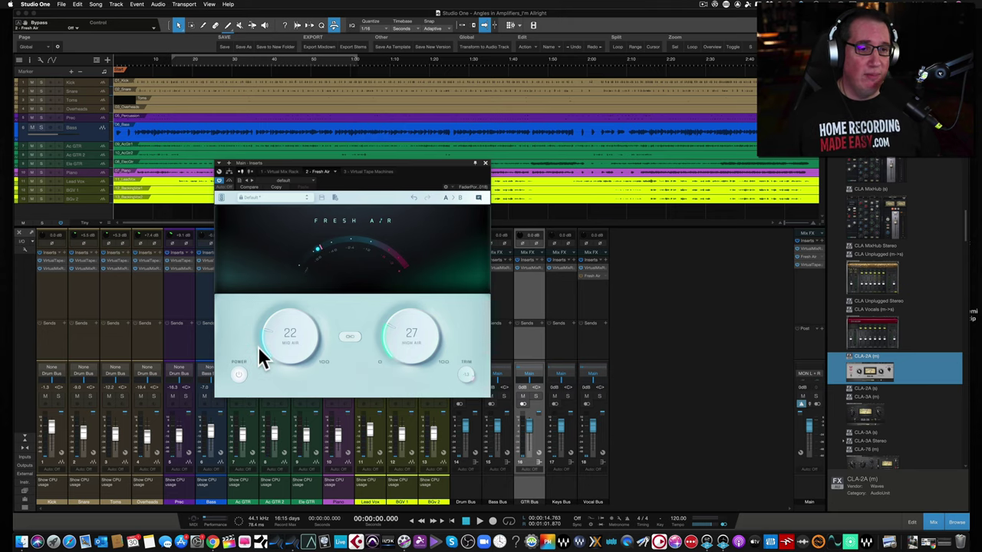
# Step: Link Mid and High Air and raise them together to 51 and 55
pyautogui.click(348, 339)
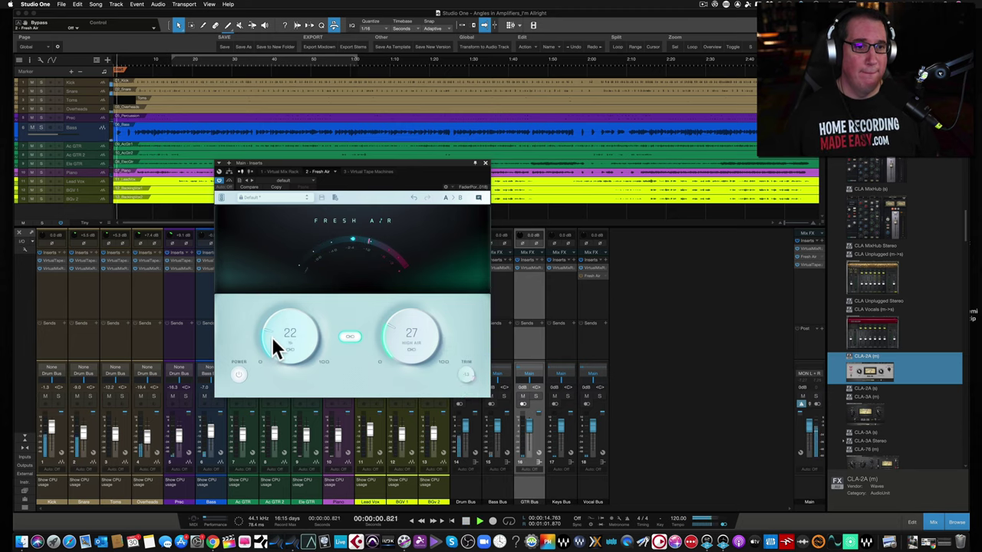
pyautogui.moveTo(271, 336); pyautogui.dragTo(275, 304)
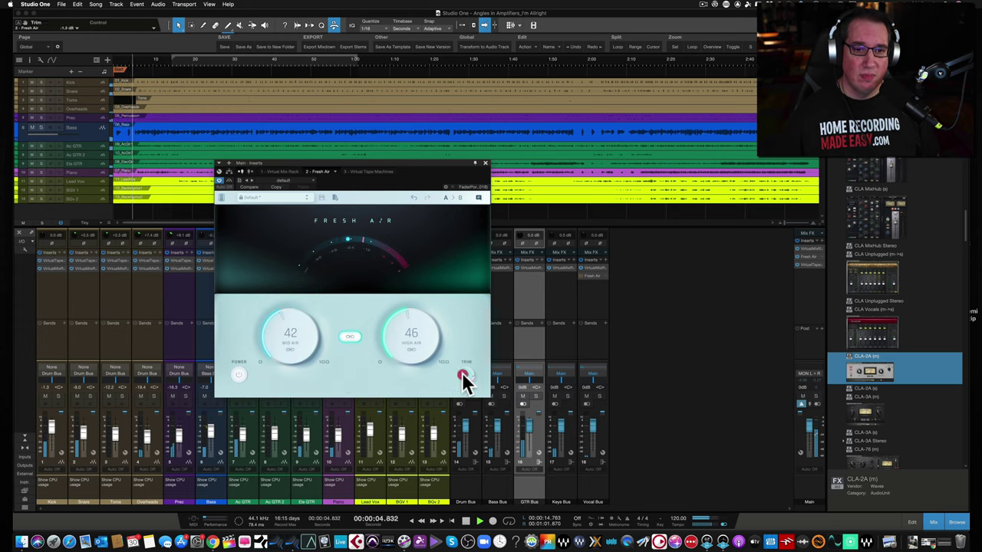
pyautogui.moveTo(462, 386); pyautogui.dragTo(463, 395)
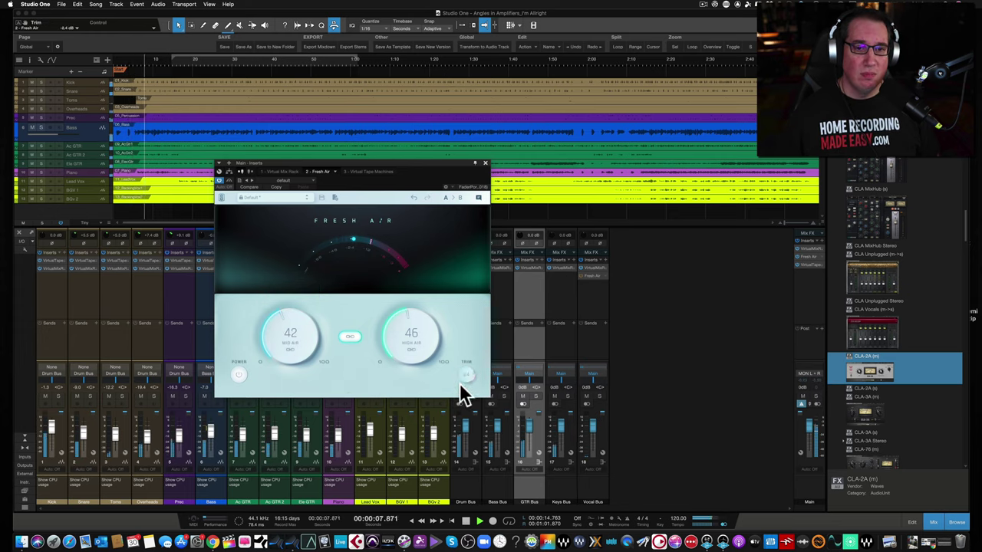
pyautogui.click(236, 379)
pyautogui.click(236, 379)
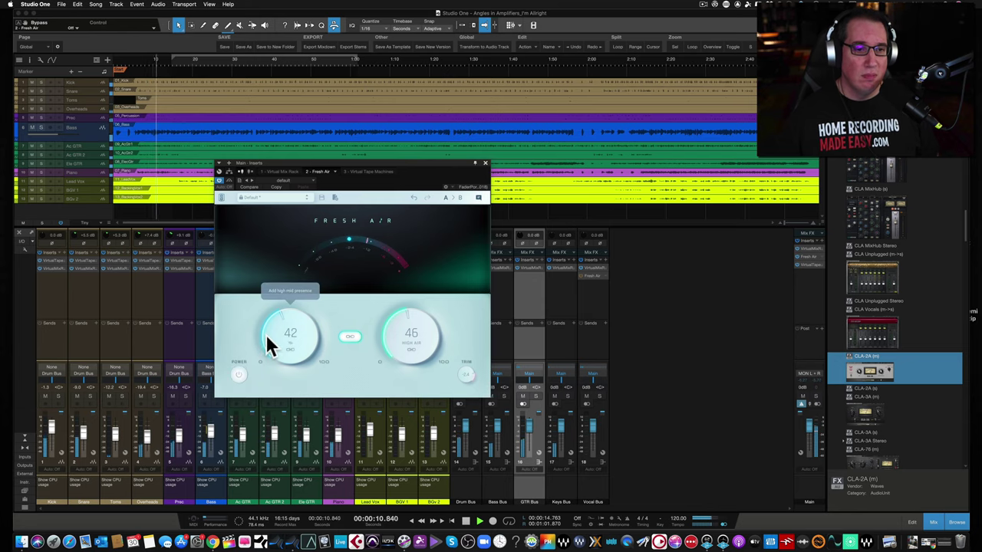
pyautogui.moveTo(266, 334); pyautogui.dragTo(266, 321)
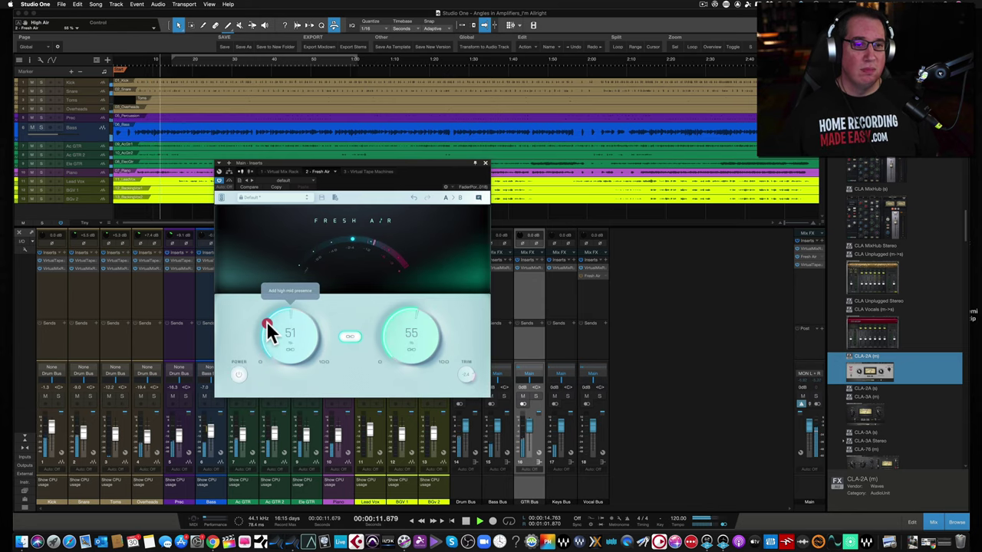
# Step: Lower the output trim to about -3.9 dB and A/B the processed sound
pyautogui.click(463, 378)
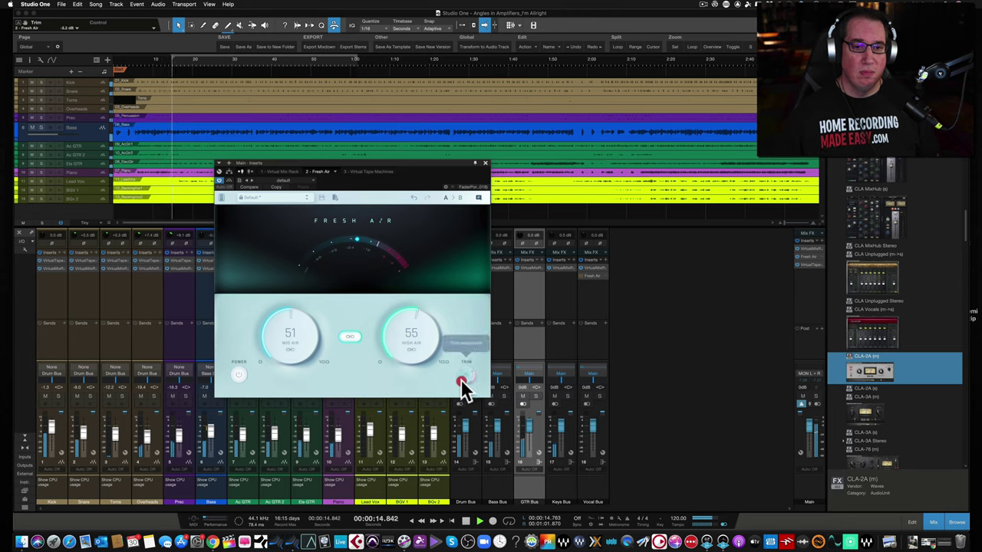
pyautogui.moveTo(463, 378)
pyautogui.mouseDown()
pyautogui.moveTo(455, 411)
pyautogui.moveTo(454, 385)
pyautogui.mouseUp()
pyautogui.click(238, 379)
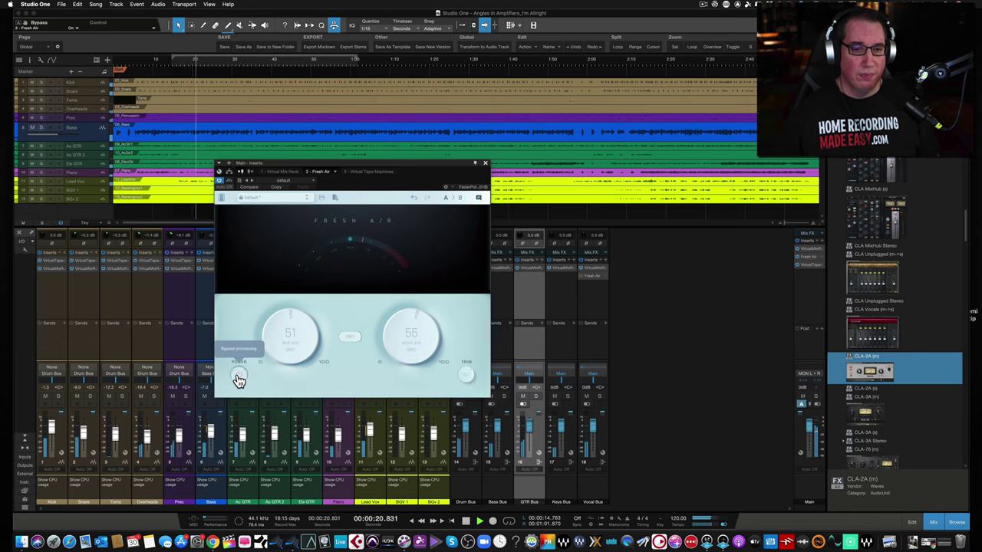
pyautogui.click(238, 376)
pyautogui.click(463, 367)
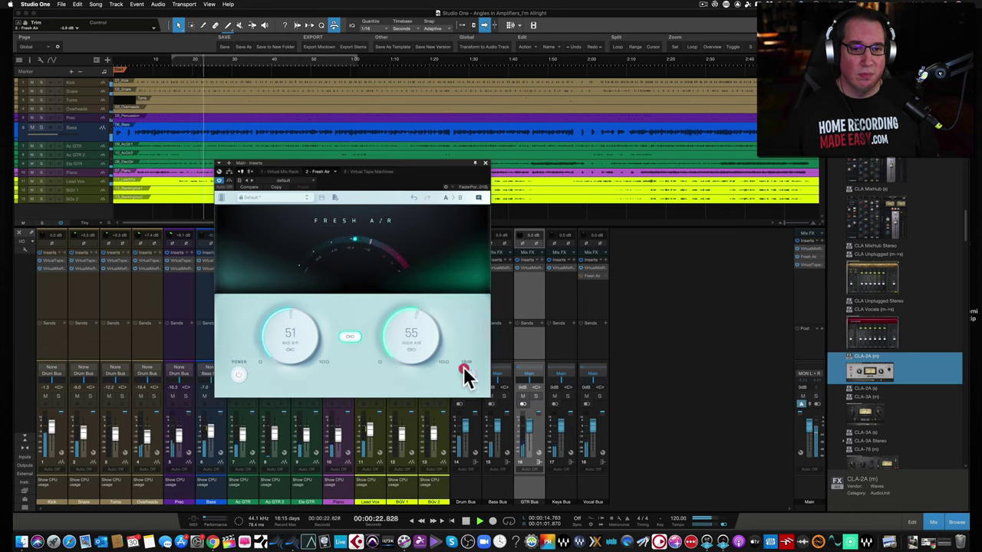
pyautogui.click(241, 376)
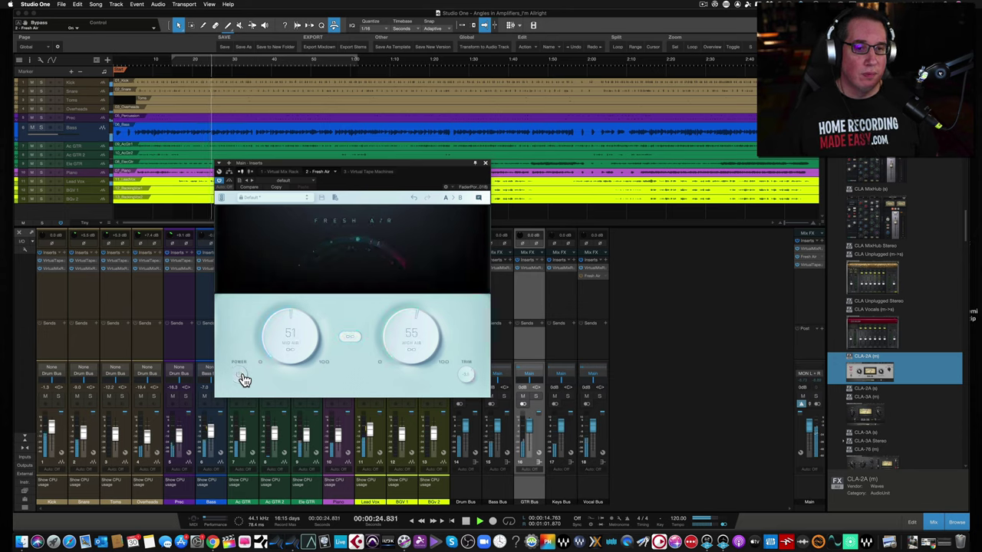
pyautogui.click(241, 376)
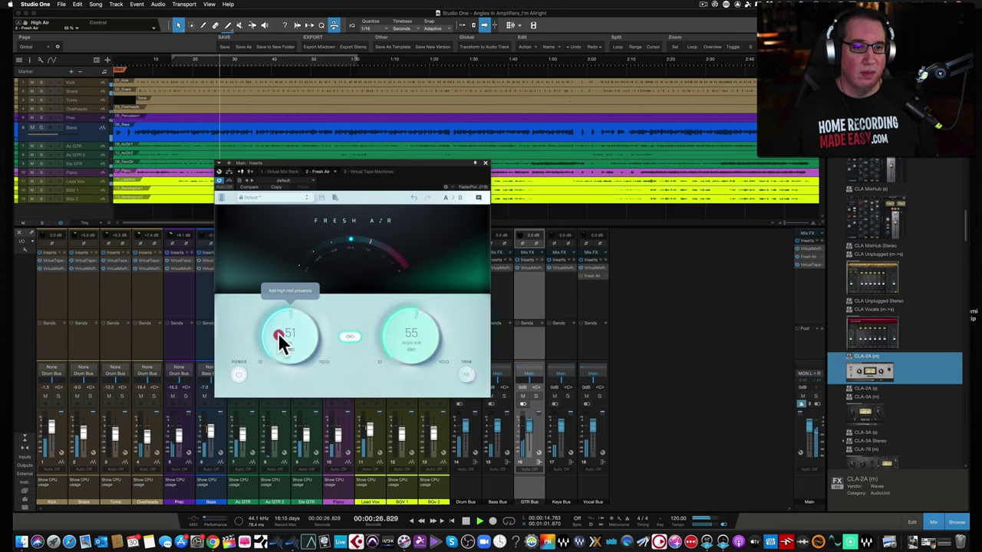
pyautogui.moveTo(277, 332); pyautogui.dragTo(280, 293)
pyautogui.click(239, 376)
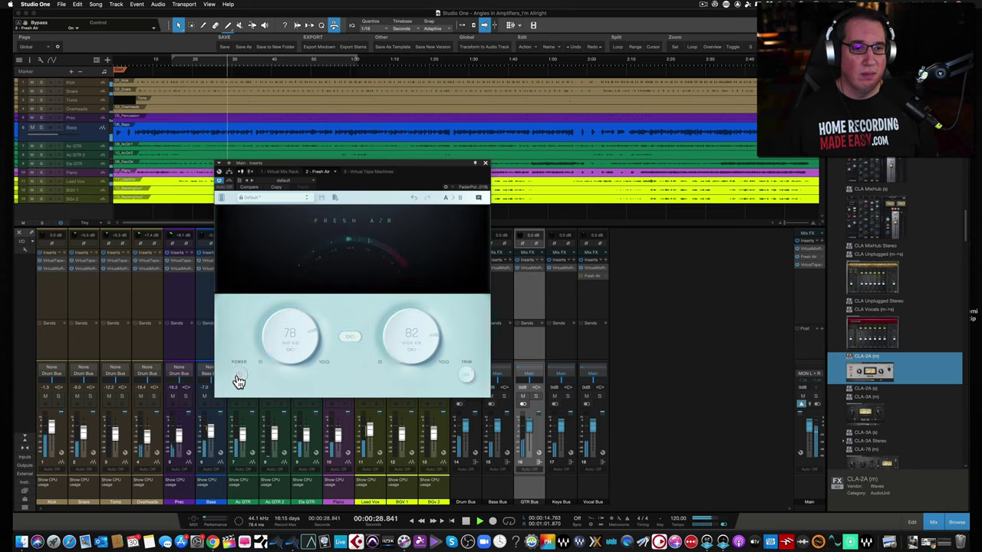
pyautogui.click(238, 377)
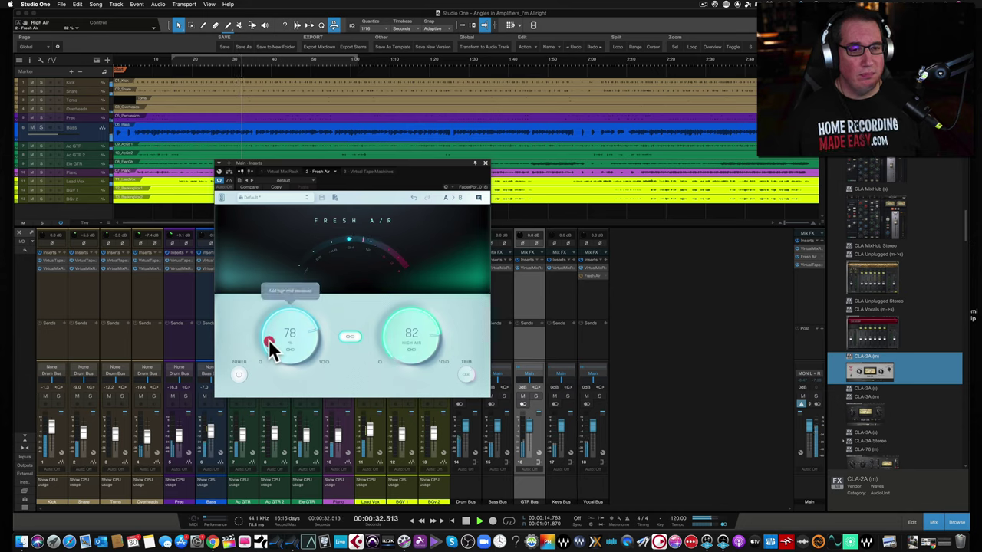
pyautogui.moveTo(269, 339); pyautogui.dragTo(271, 319)
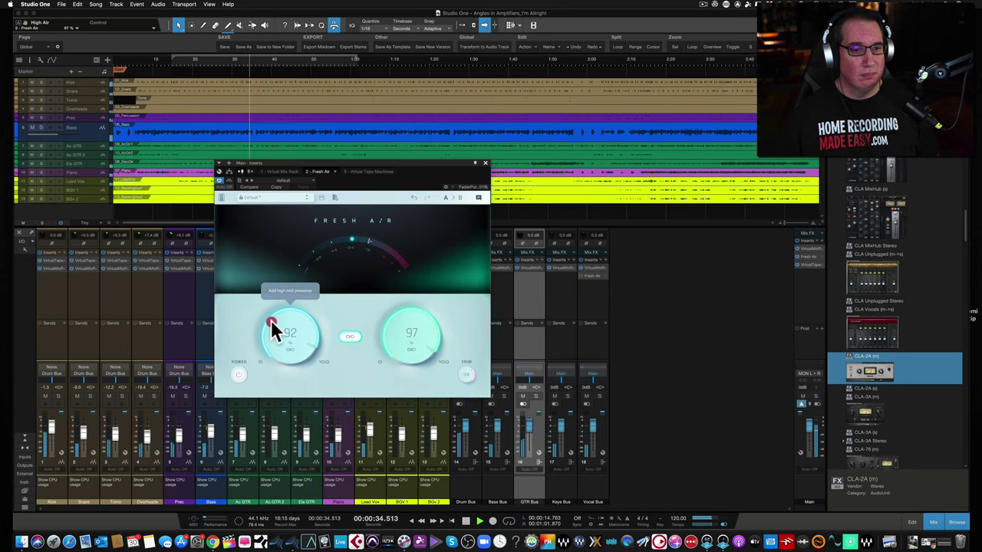
pyautogui.click(240, 380)
pyautogui.click(239, 379)
pyautogui.moveTo(269, 345); pyautogui.dragTo(269, 422)
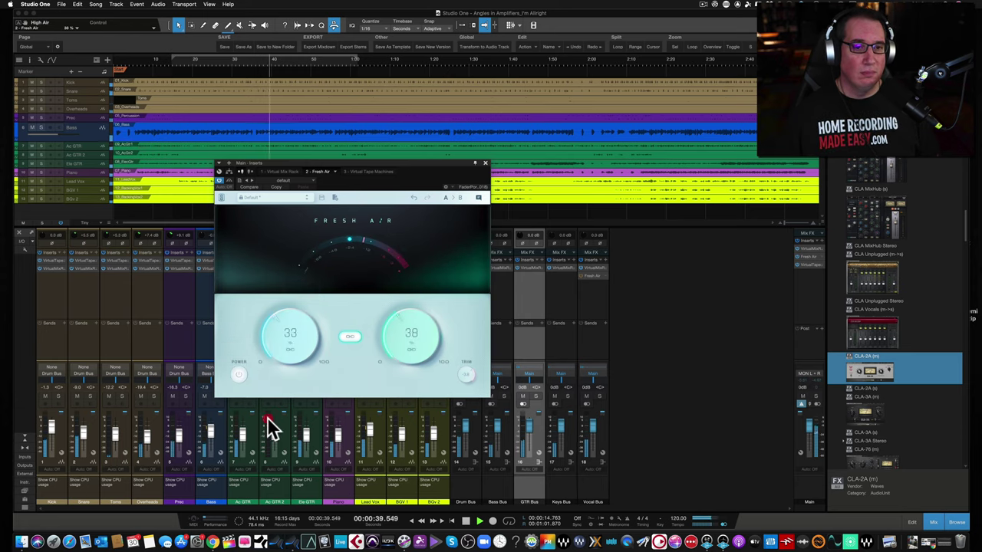
pyautogui.click(237, 377)
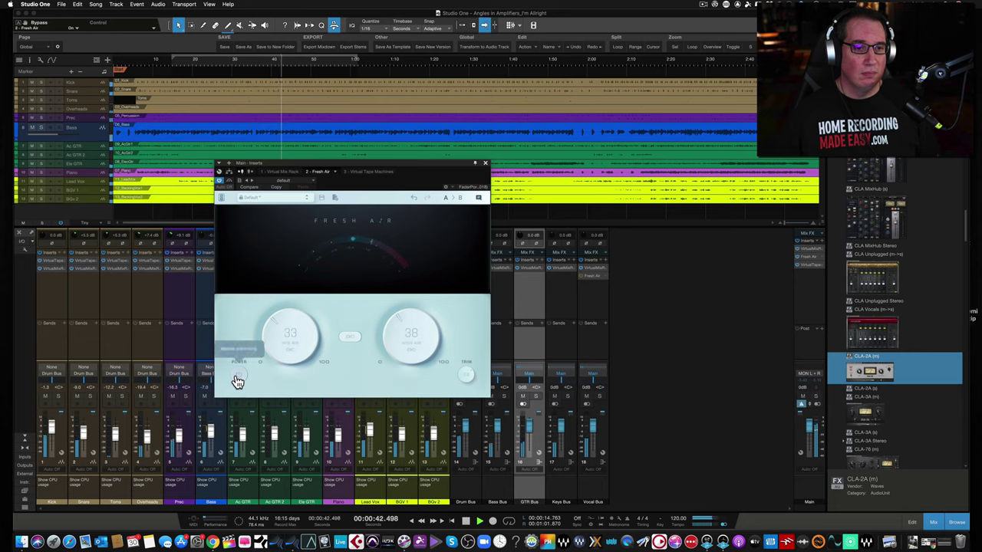
pyautogui.click(237, 378)
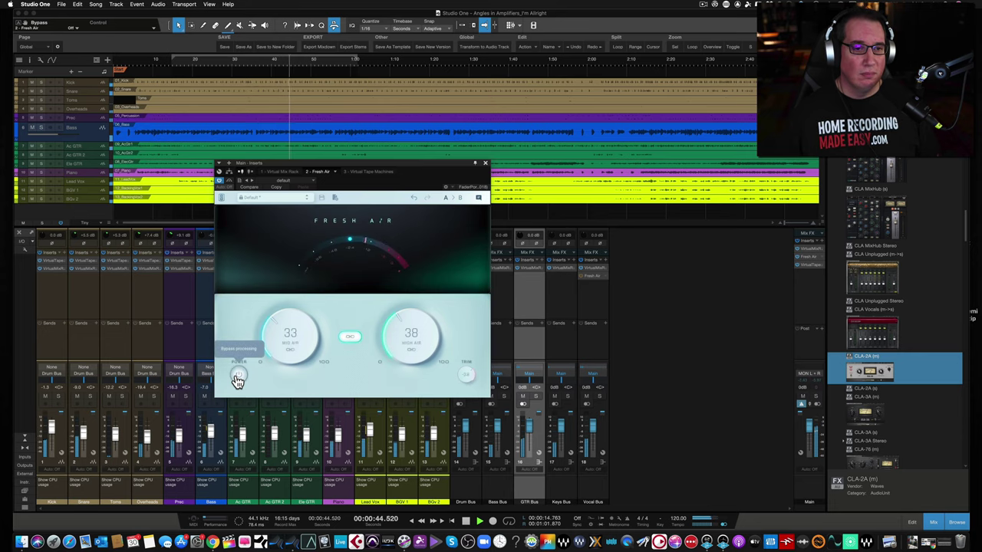
pyautogui.click(463, 364)
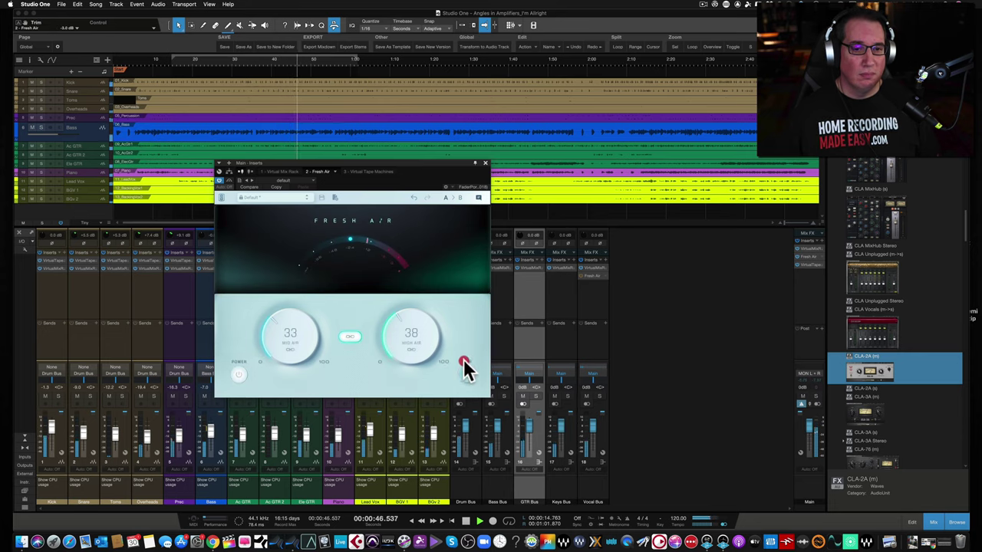
pyautogui.click(239, 379)
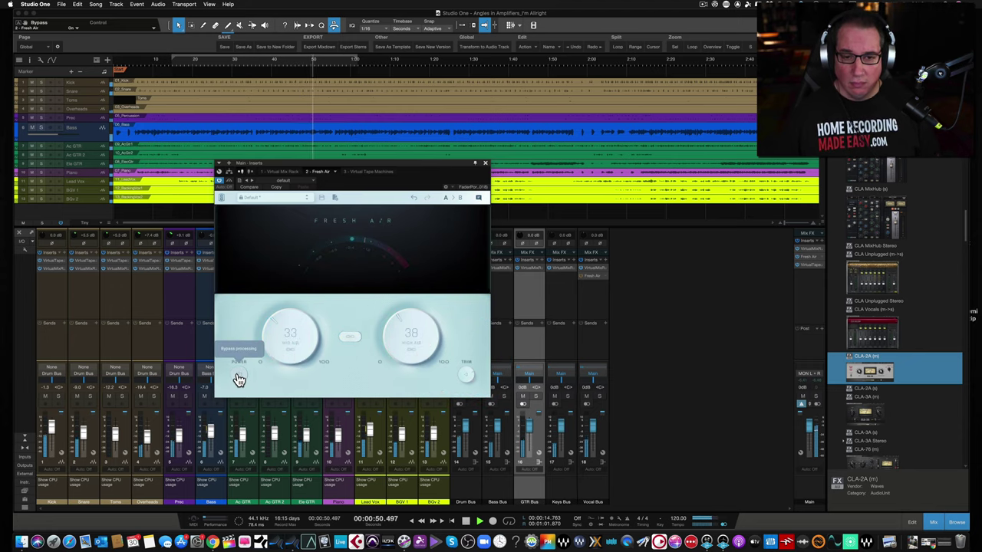
pyautogui.click(238, 377)
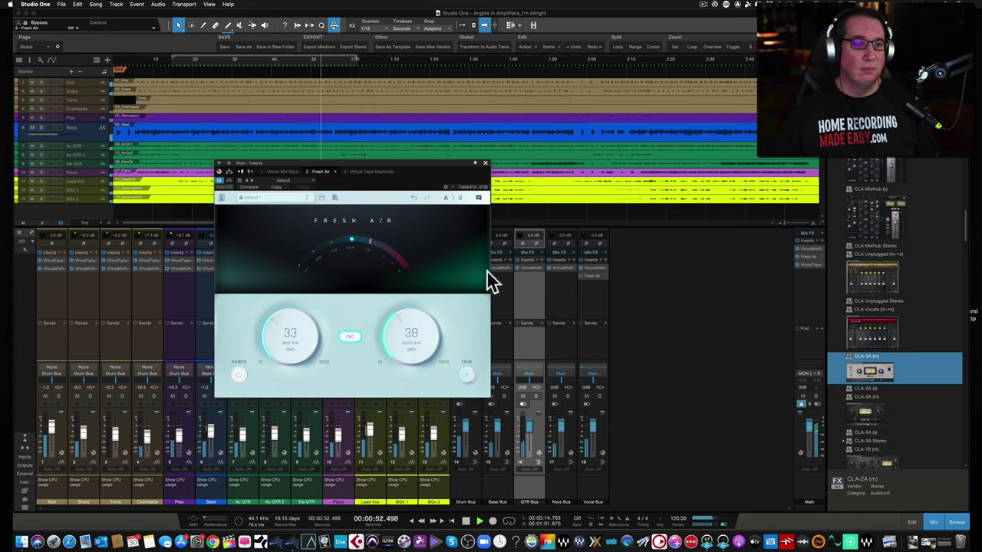
pyautogui.moveTo(424, 163); pyautogui.dragTo(430, 179)
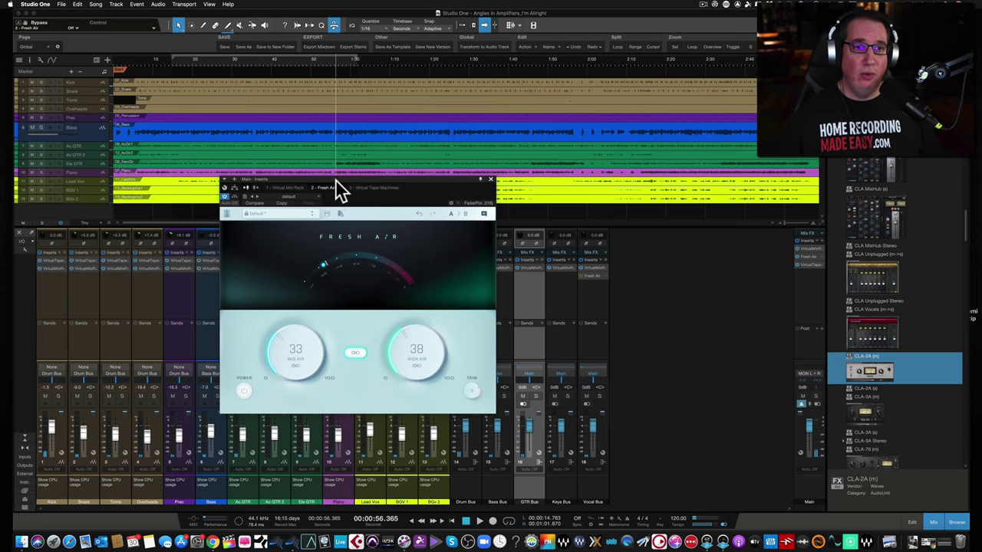
pyautogui.moveTo(335, 178); pyautogui.dragTo(337, 174)
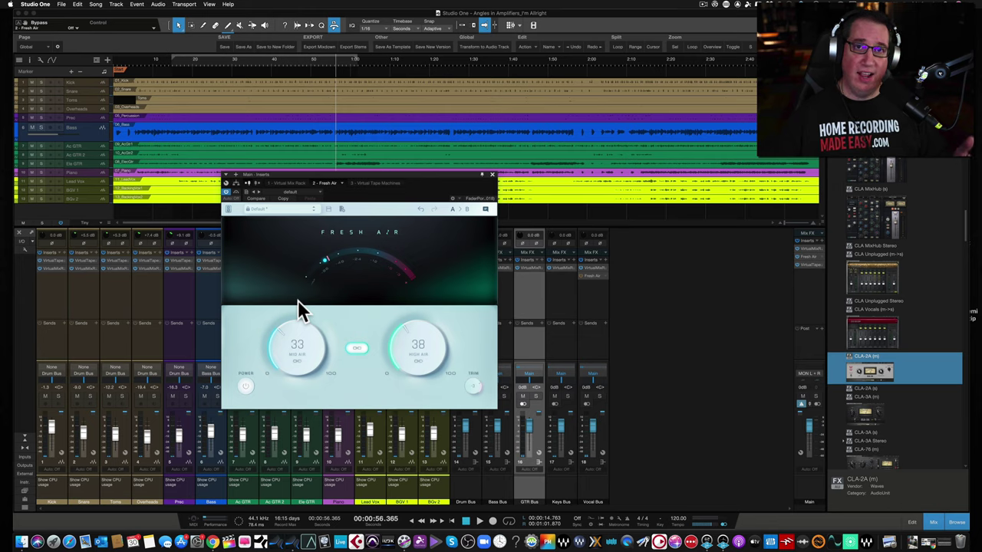
# Step: Close the Main bus Fresh Air, set playback to 0:15, and enable the Vocal Bus Fresh Air
pyautogui.click(492, 174)
pyautogui.click(800, 263)
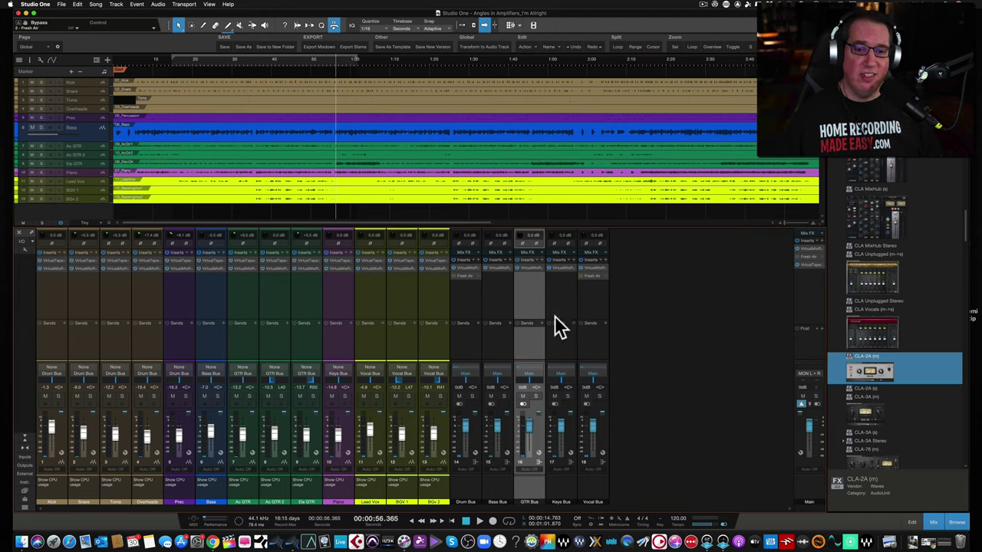
pyautogui.click(597, 300)
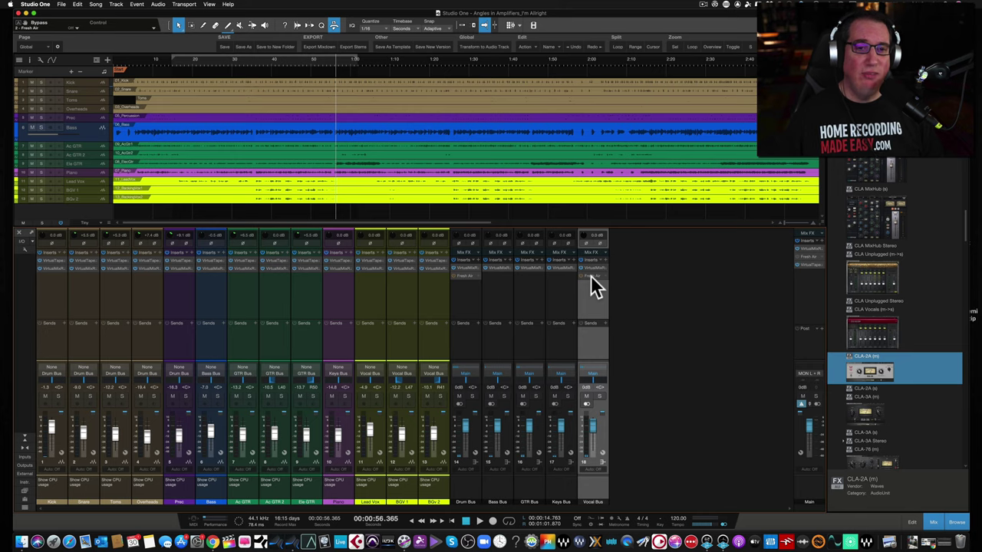
pyautogui.click(175, 65)
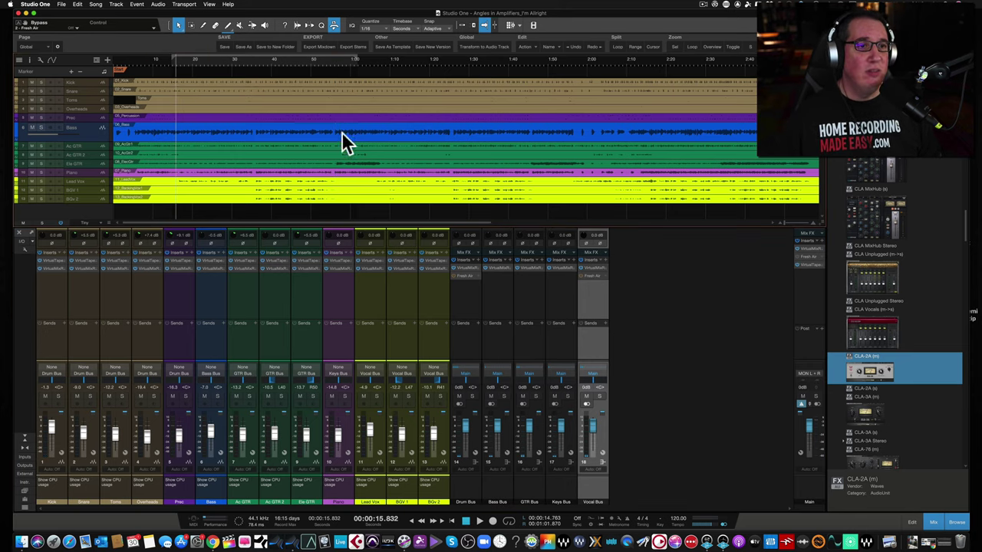
pyautogui.click(592, 276)
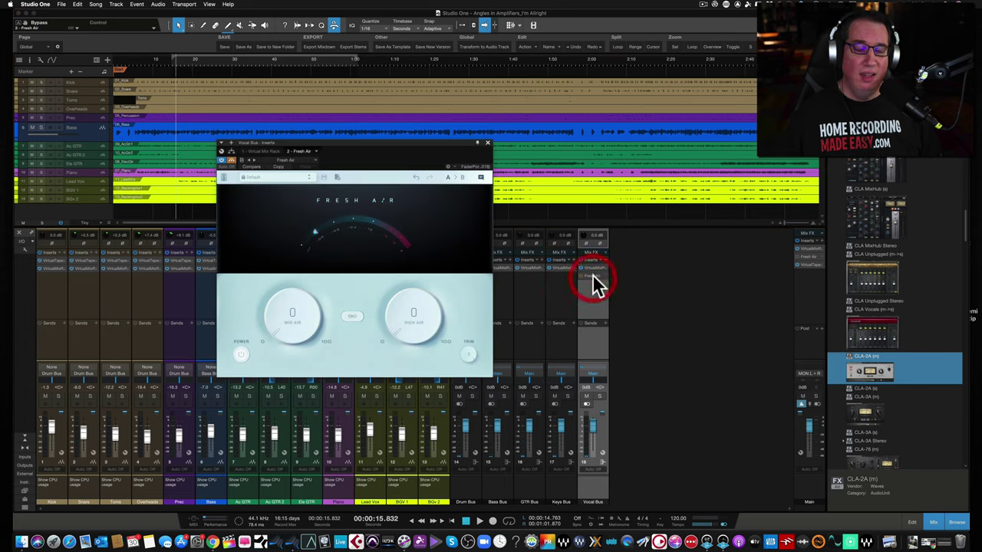
pyautogui.moveTo(311, 145); pyautogui.dragTo(298, 159)
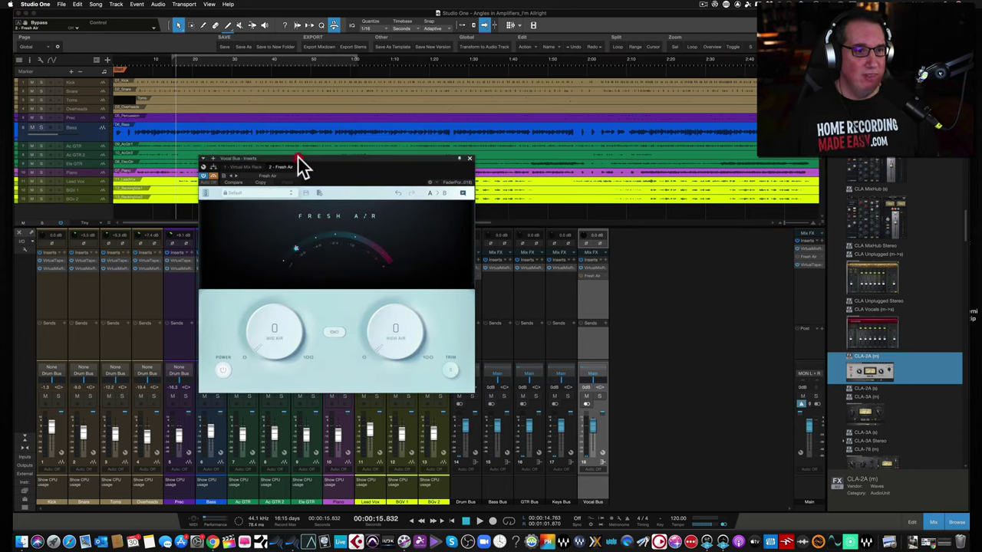
pyautogui.click(211, 176)
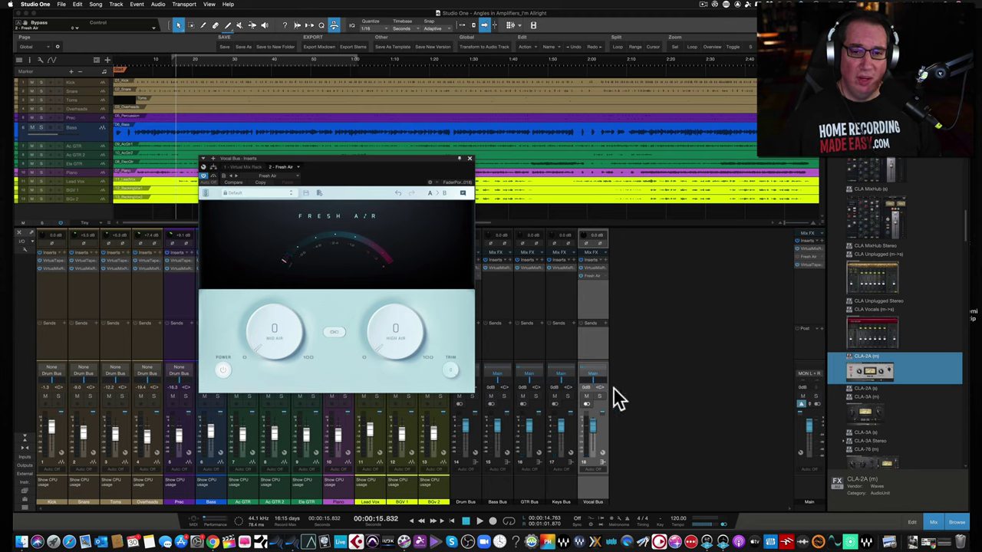
# Step: Solo the Vocal Bus, play the song, and set Mid Air about 22 and High Air 43
pyautogui.click(599, 397)
pyautogui.press('space')
pyautogui.moveTo(259, 329); pyautogui.dragTo(260, 295)
pyautogui.moveTo(376, 329); pyautogui.dragTo(379, 275)
# Step: Lower the vocal trim slightly, set Mid Air about 36 and High Air 37, comparing bypass
pyautogui.click(214, 175)
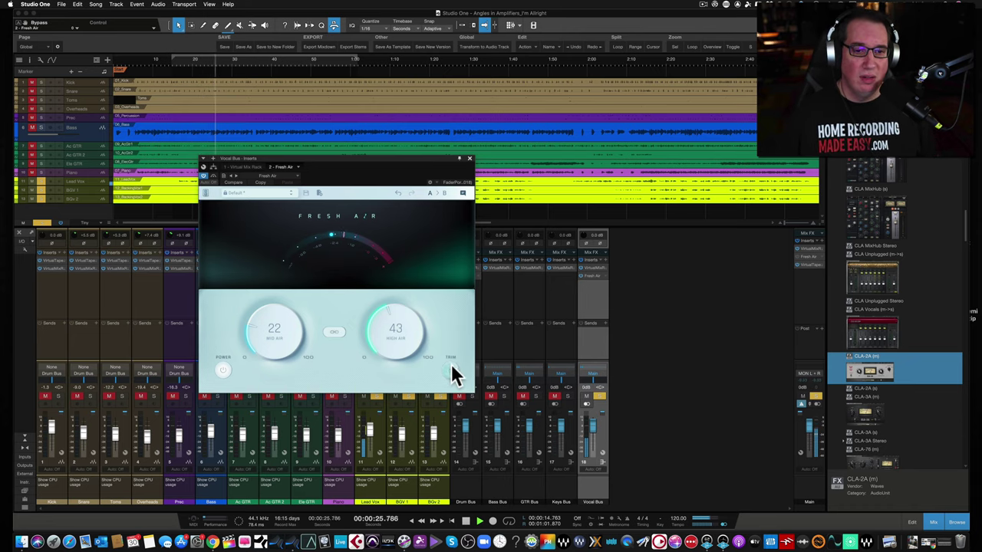
pyautogui.moveTo(451, 374); pyautogui.dragTo(450, 394)
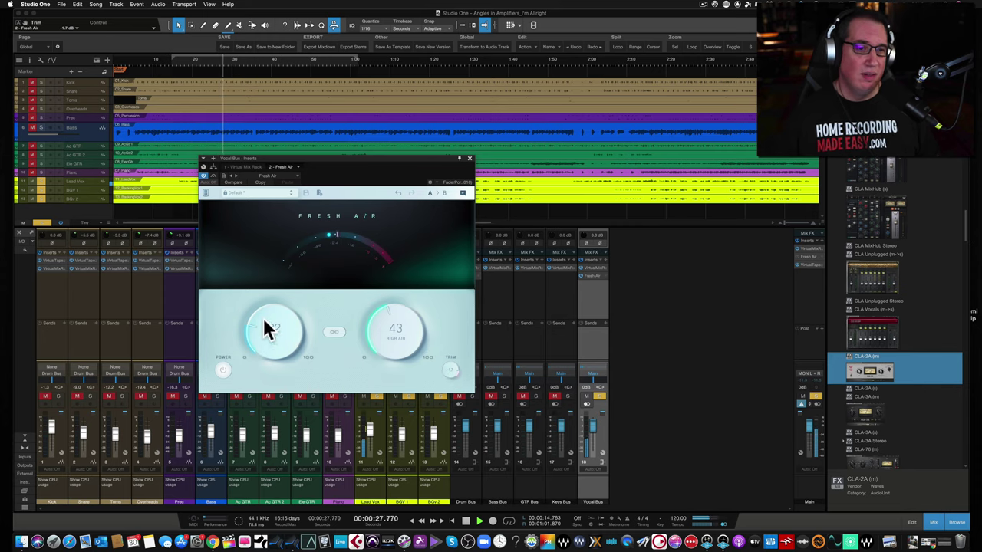
pyautogui.moveTo(266, 328); pyautogui.dragTo(265, 296)
pyautogui.moveTo(376, 315); pyautogui.dragTo(387, 314)
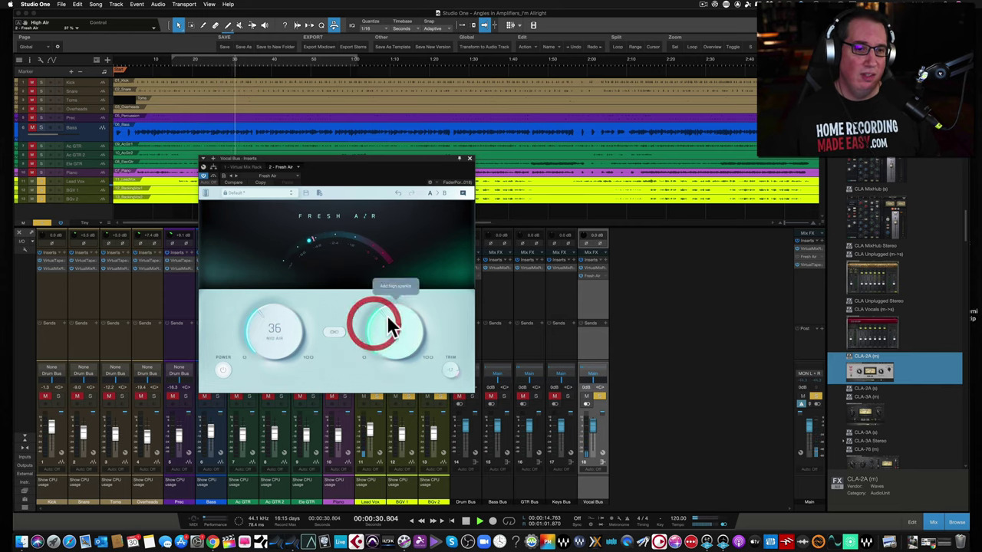
pyautogui.click(213, 176)
pyautogui.click(213, 176)
pyautogui.click(199, 225)
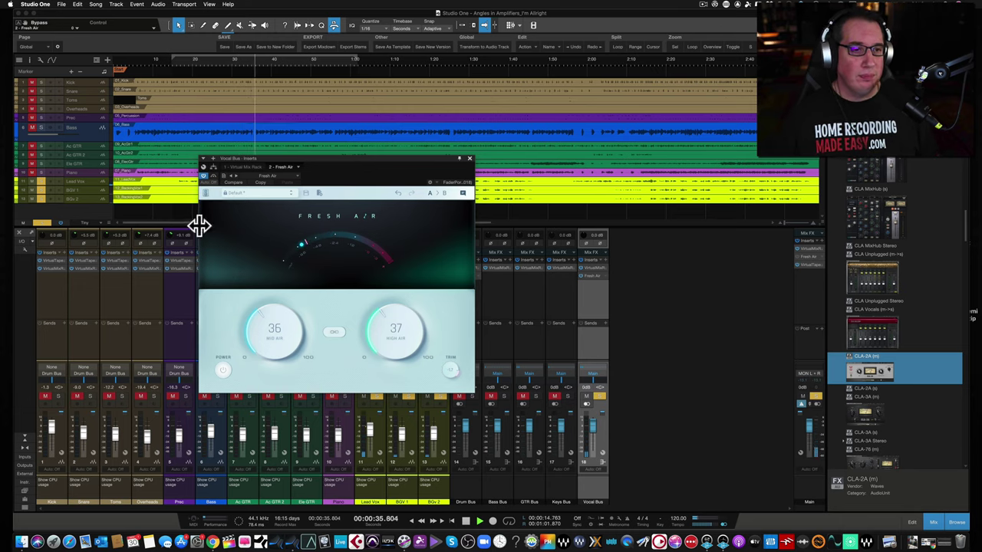
pyautogui.click(213, 175)
pyautogui.click(212, 175)
# Step: Sweep vocal High Air up to 59 and back down to 23, then A/B during playback
pyautogui.moveTo(378, 329); pyautogui.dragTo(368, 292)
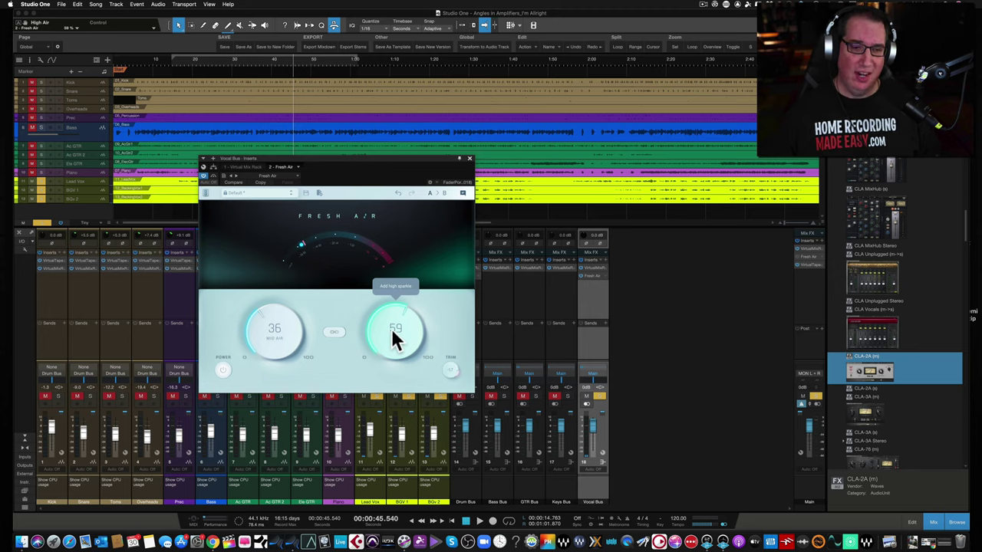
pyautogui.moveTo(383, 326)
pyautogui.mouseDown()
pyautogui.moveTo(381, 371)
pyautogui.moveTo(373, 345)
pyautogui.mouseUp()
pyautogui.click(372, 336)
pyautogui.moveTo(255, 340); pyautogui.dragTo(253, 340)
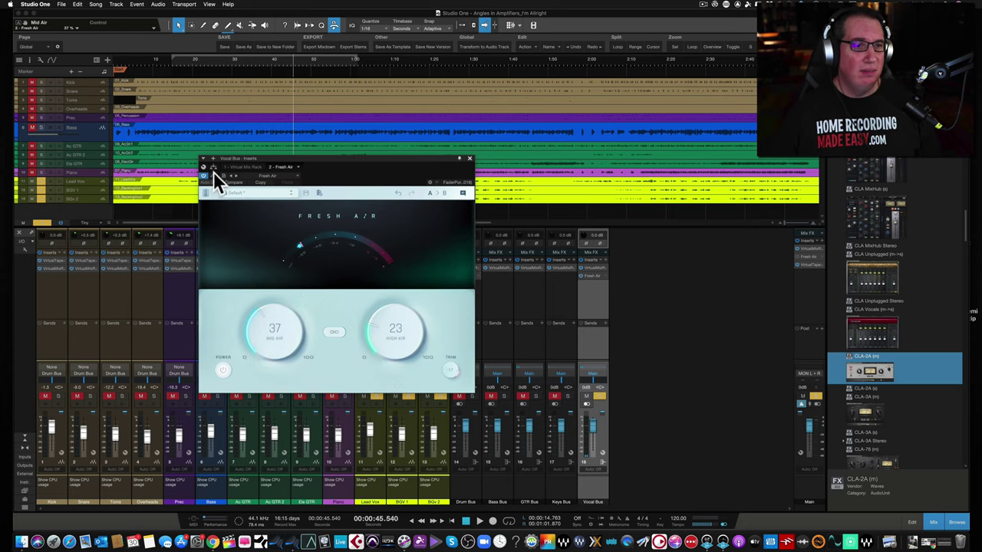
pyautogui.press('space')
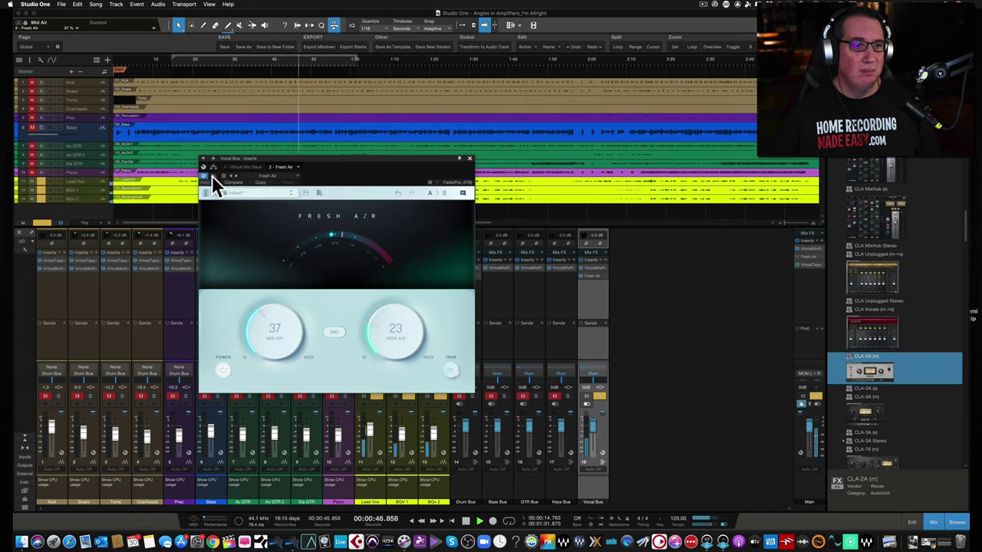
pyautogui.click(213, 175)
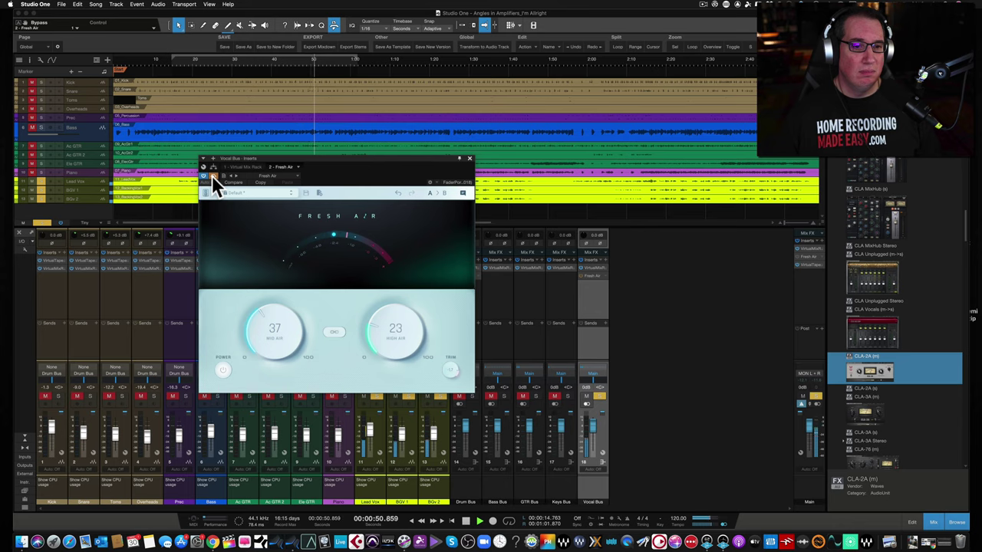
pyautogui.click(212, 175)
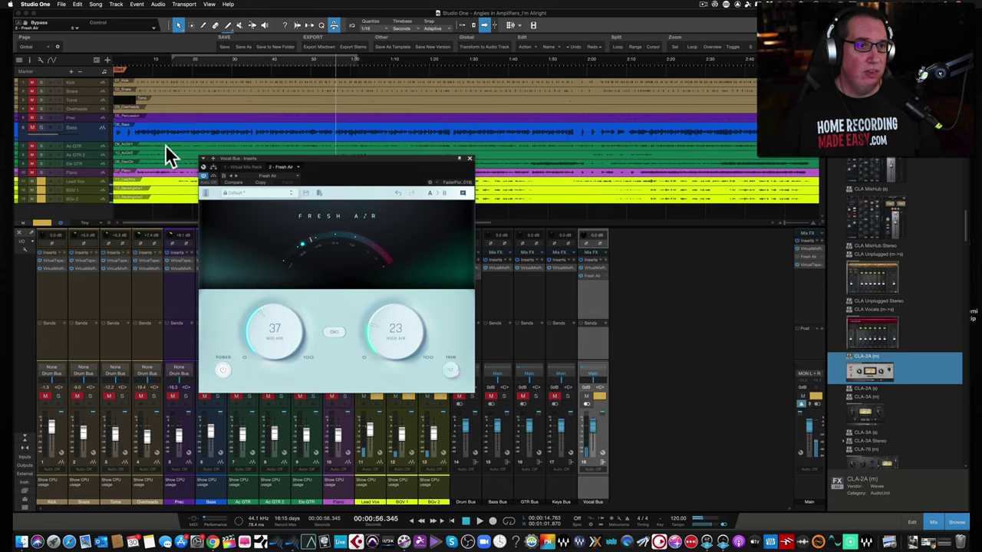
# Step: Play from about 10 seconds with the Vocal Bus unsoloed, A/B its Fresh Air in the mix
pyautogui.click(152, 59)
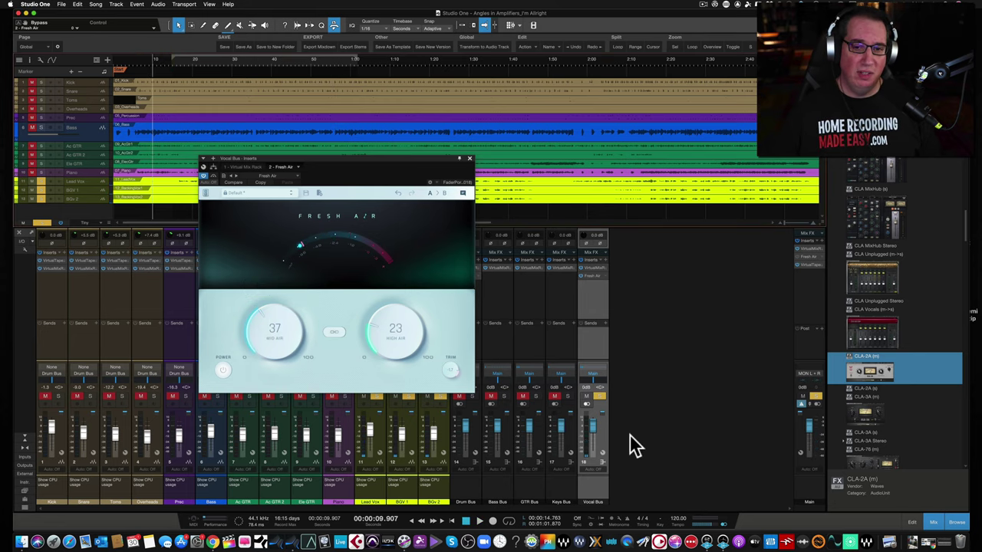
pyautogui.click(600, 396)
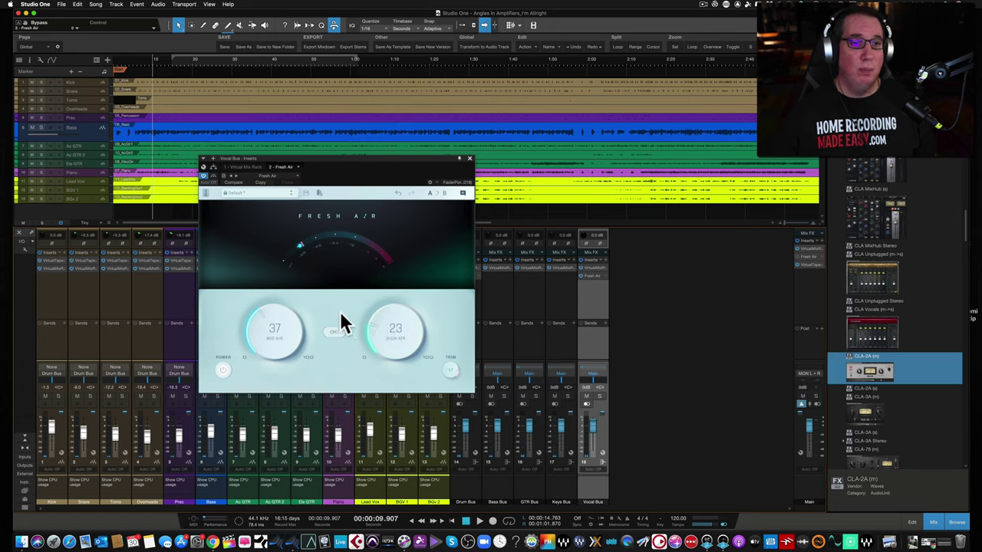
pyautogui.click(222, 370)
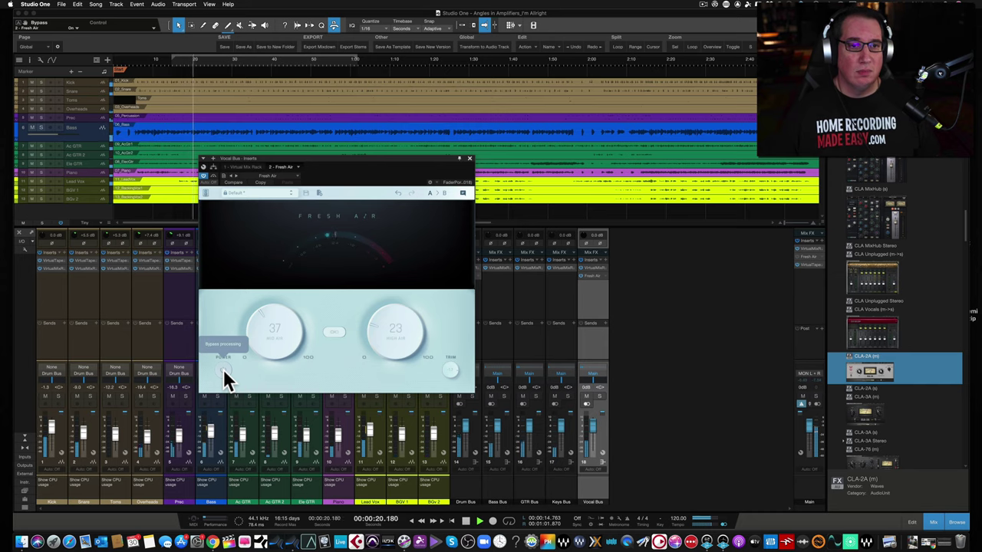
pyautogui.click(223, 371)
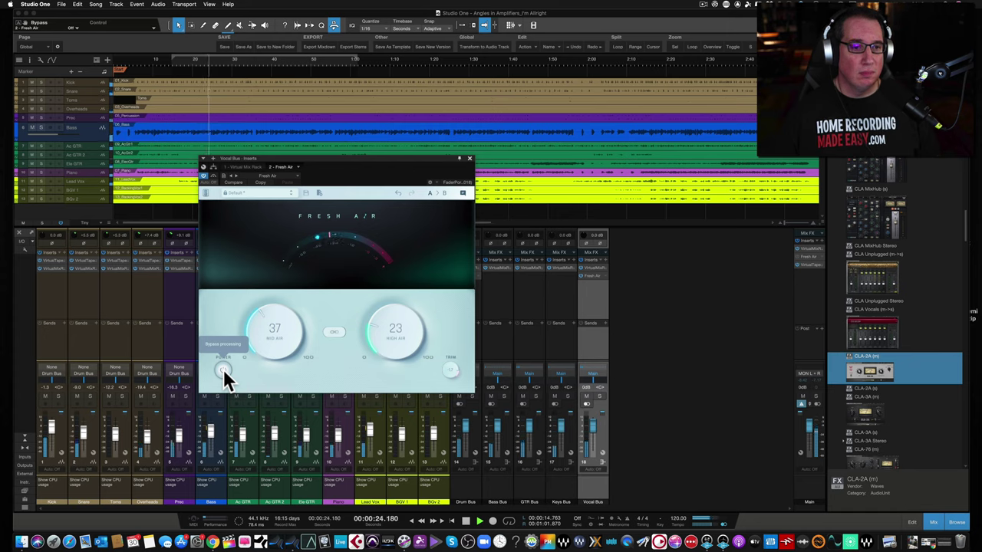
pyautogui.click(223, 371)
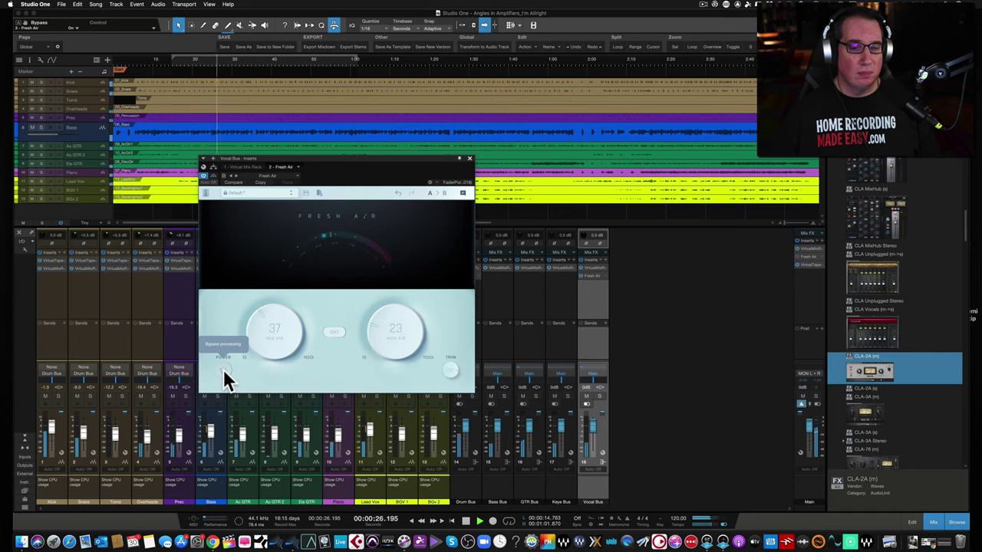
pyautogui.click(223, 372)
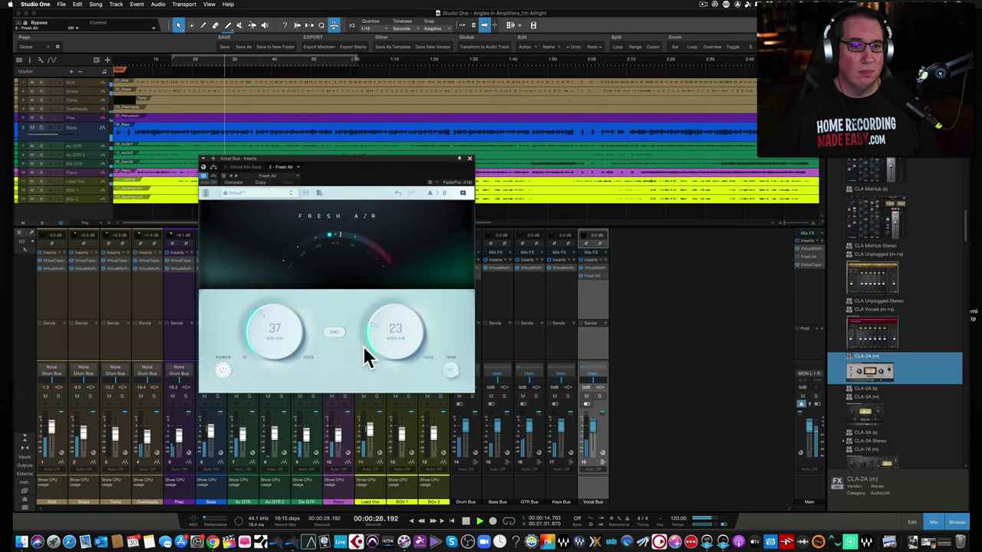
# Step: Set vocal High Air to 20 and Mid Air to 47, comparing against bypass
pyautogui.moveTo(373, 345); pyautogui.dragTo(376, 340)
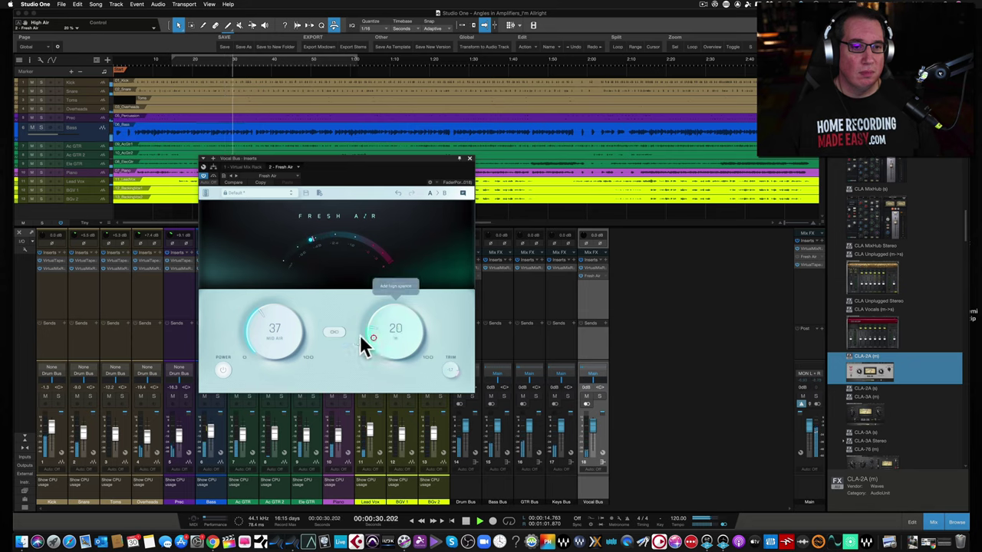
pyautogui.moveTo(260, 328); pyautogui.dragTo(259, 313)
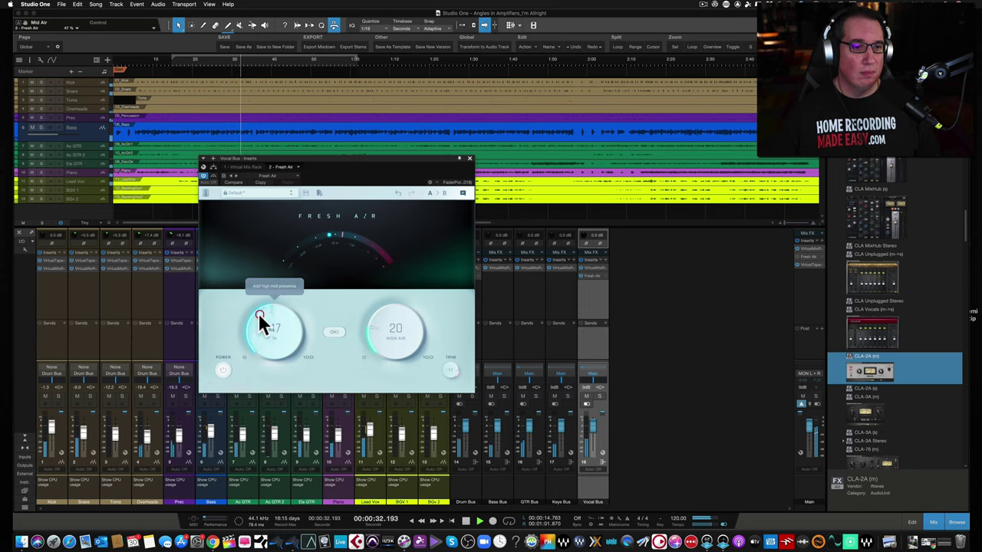
pyautogui.click(223, 372)
pyautogui.click(222, 372)
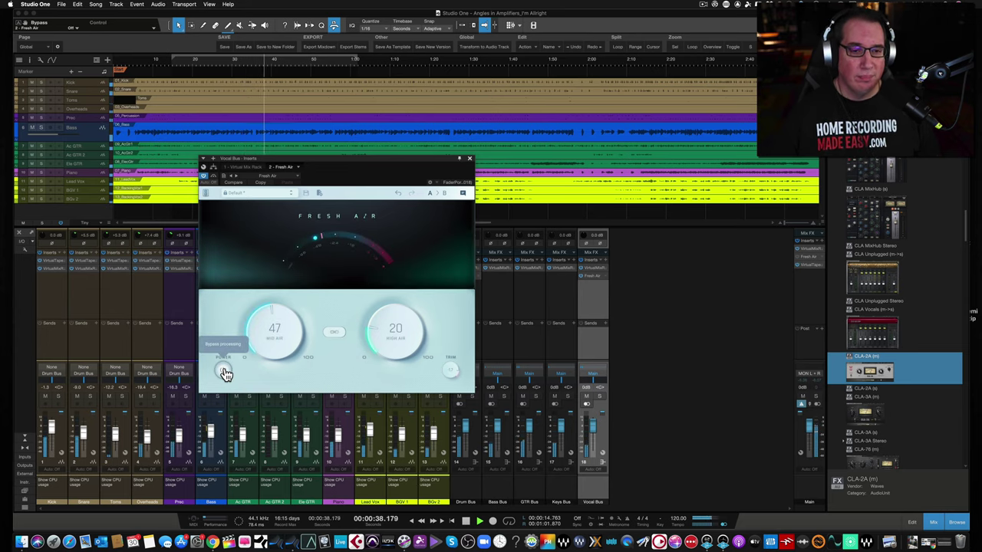
pyautogui.click(224, 372)
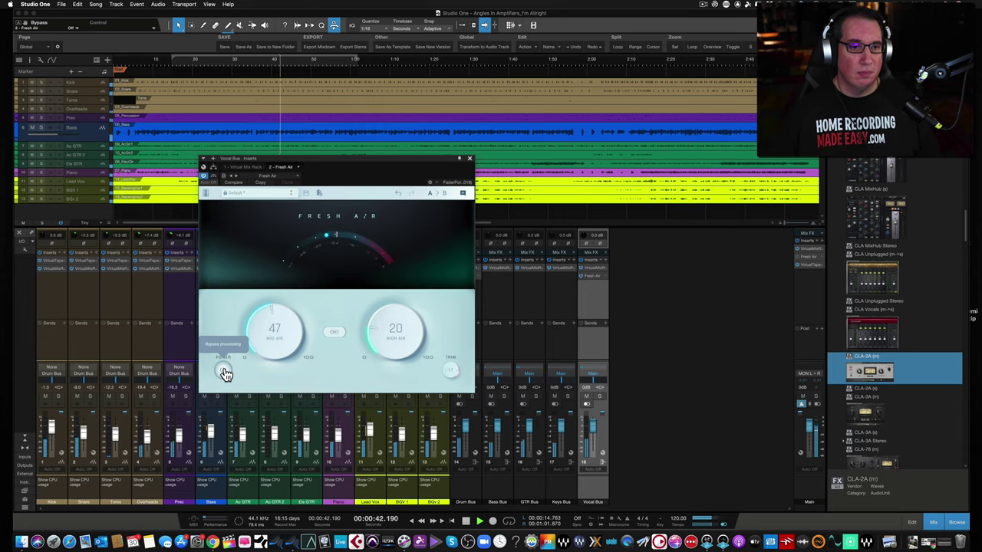
pyautogui.click(225, 373)
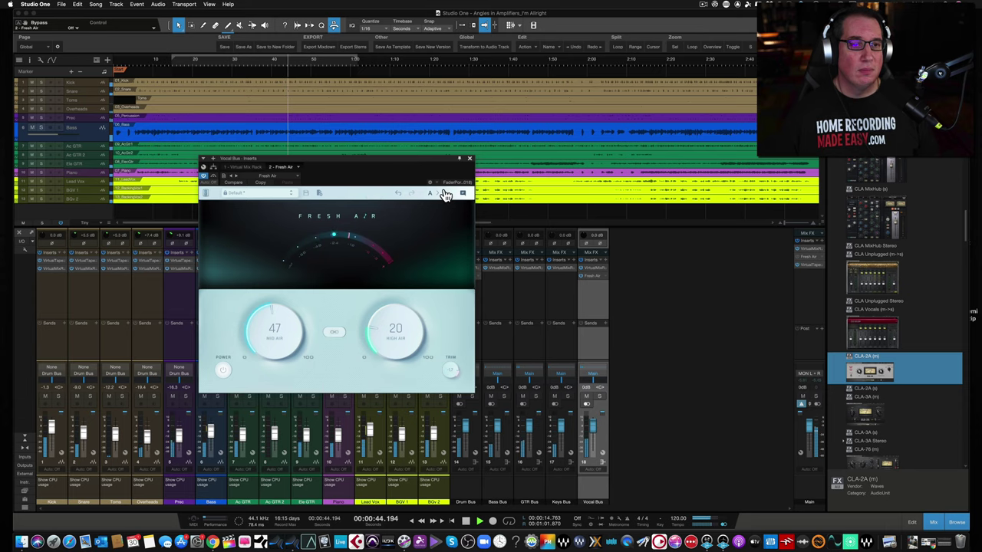
# Step: Reposition the Fresh Air window and compare bypass once more
pyautogui.moveTo(389, 163); pyautogui.dragTo(385, 165)
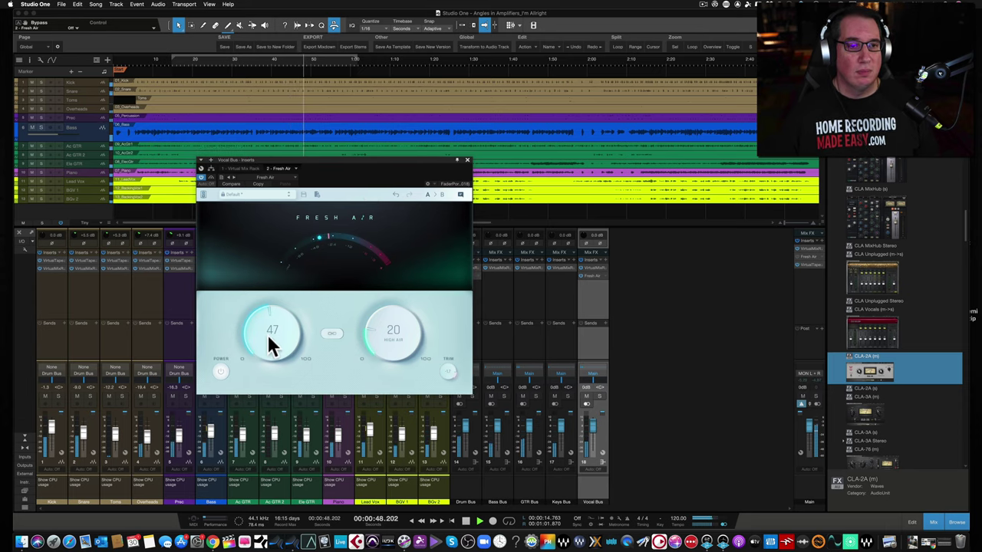
pyautogui.click(220, 374)
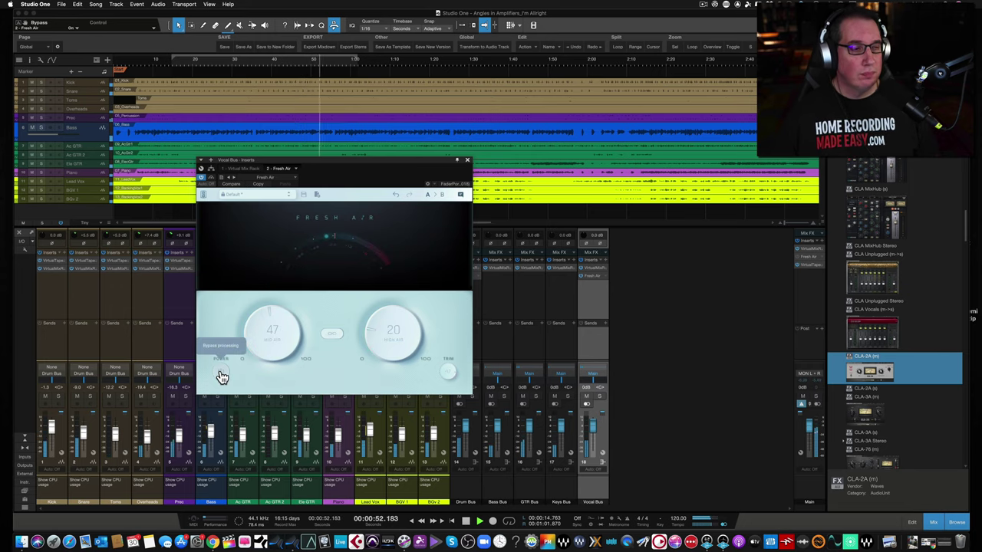
pyautogui.click(220, 375)
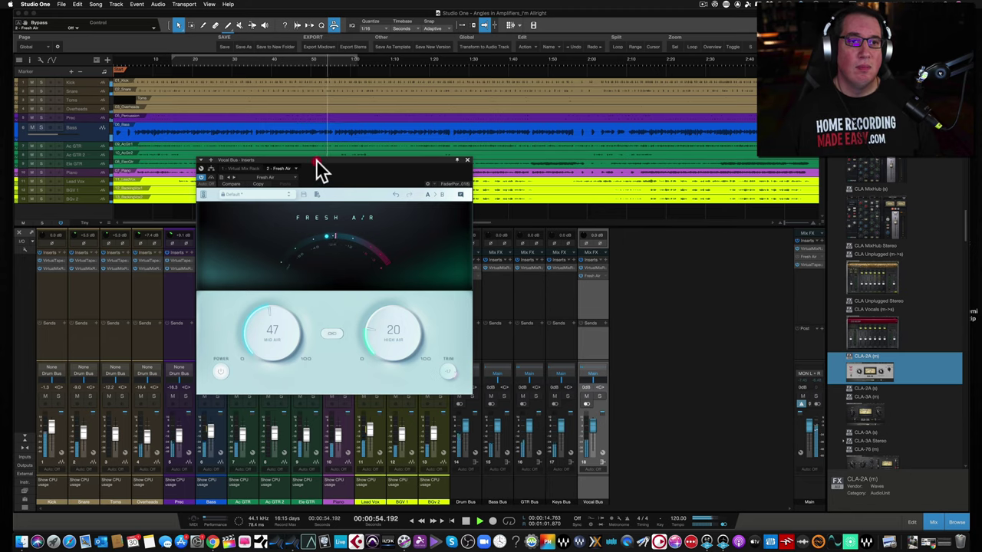
pyautogui.moveTo(316, 161); pyautogui.dragTo(316, 165)
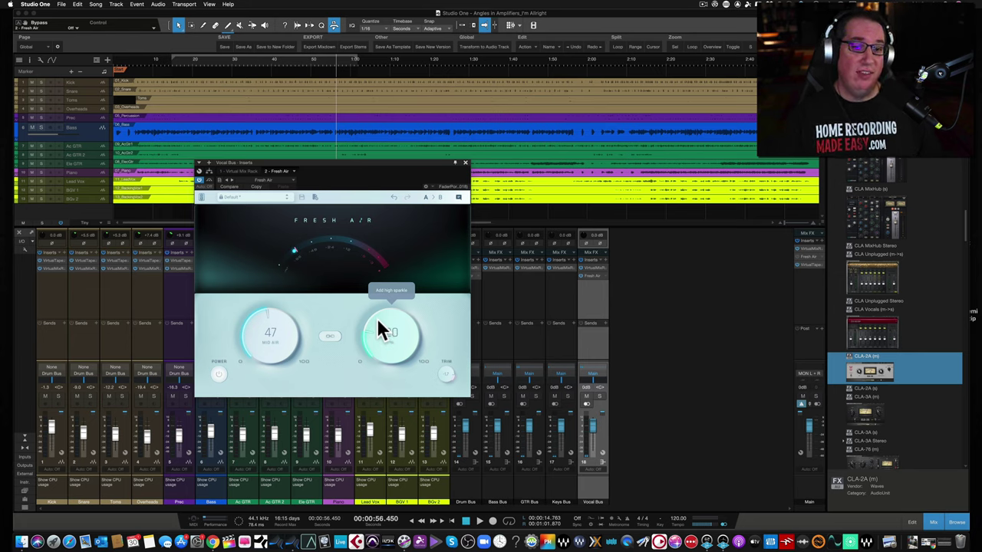
# Step: Close the Vocal Bus Fresh Air, solo the Drum Bus, and open its Fresh Air
pyautogui.click(464, 162)
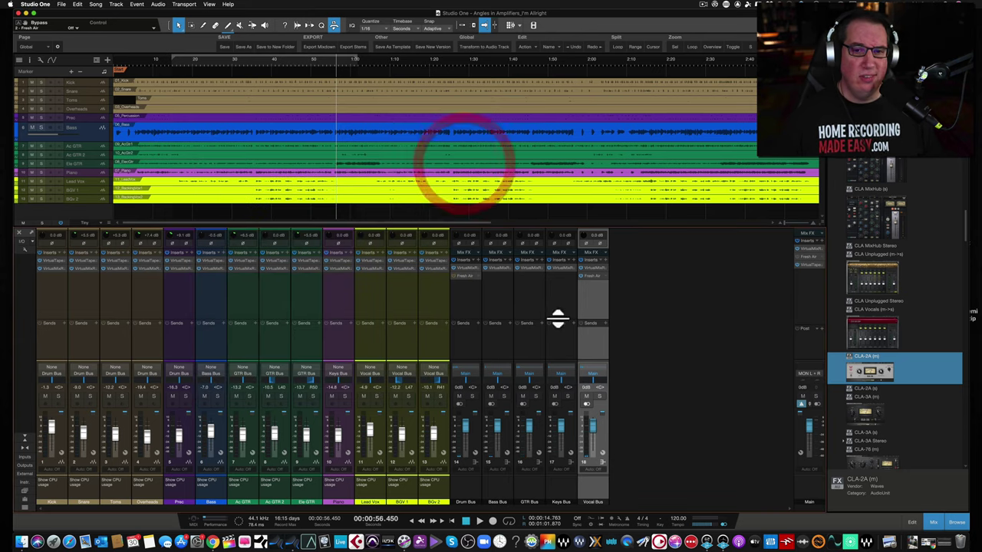
pyautogui.click(596, 310)
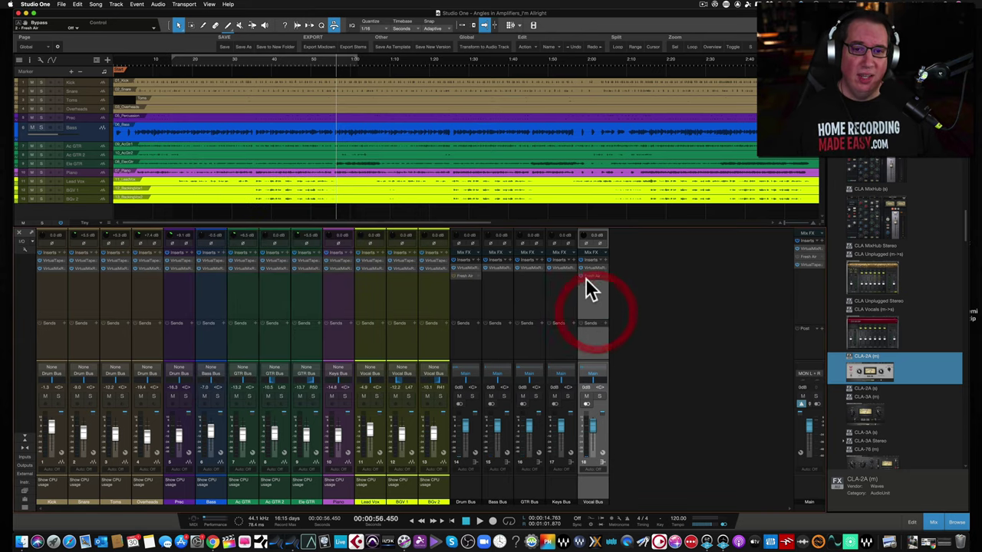
pyautogui.click(465, 301)
pyautogui.click(471, 396)
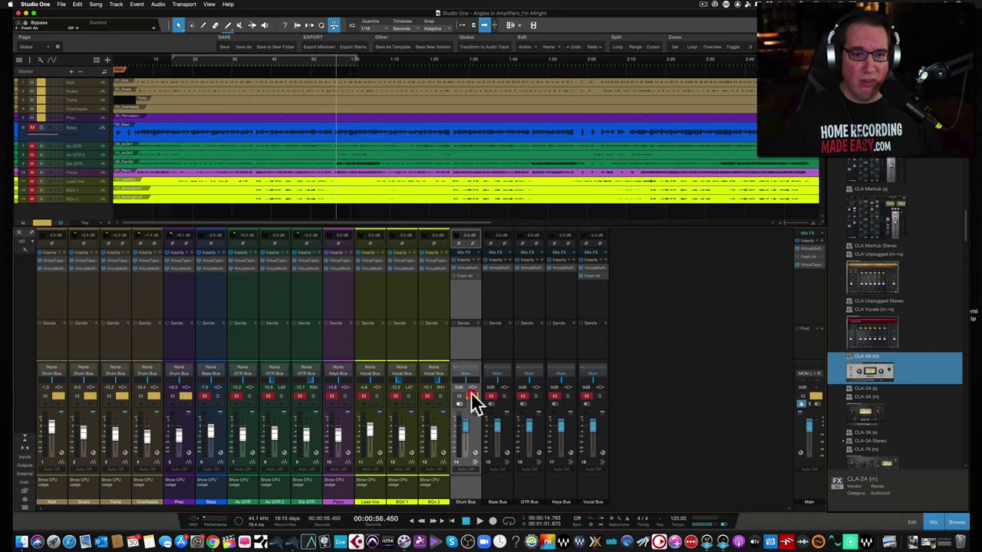
pyautogui.click(459, 275)
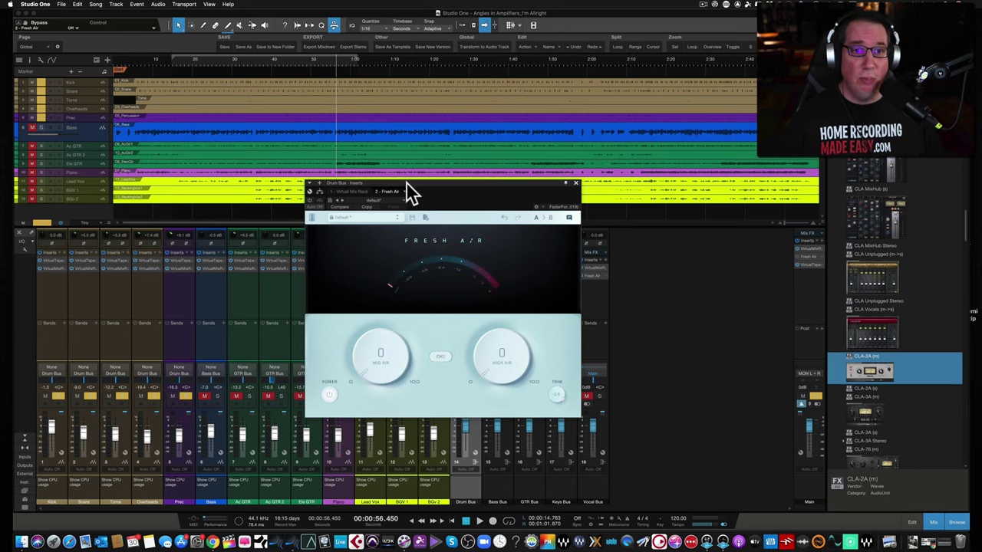
pyautogui.moveTo(408, 182); pyautogui.dragTo(264, 204)
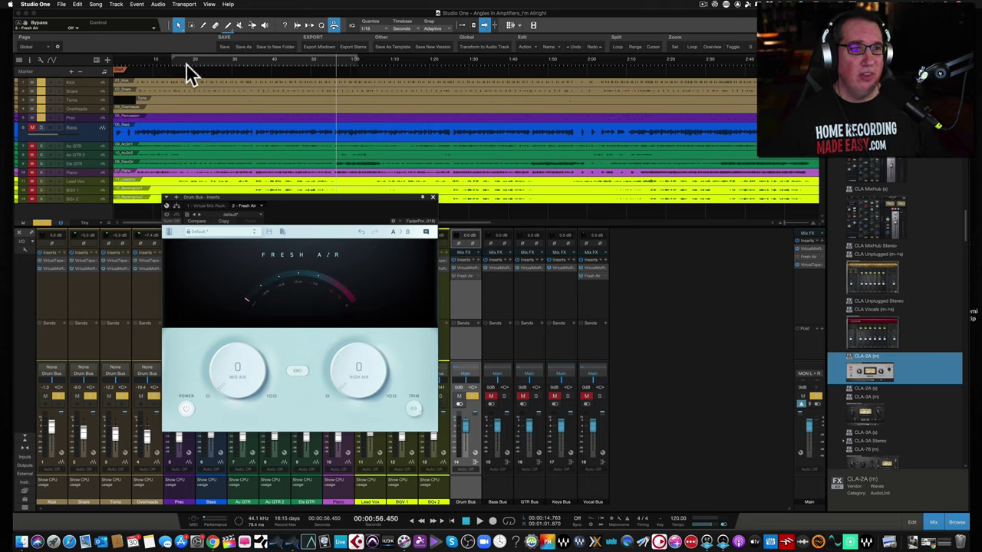
# Step: Loop playback and raise Drum Bus High Air to about 29, leaving Mid Air at 0
pyautogui.press('/')
pyautogui.press('space')
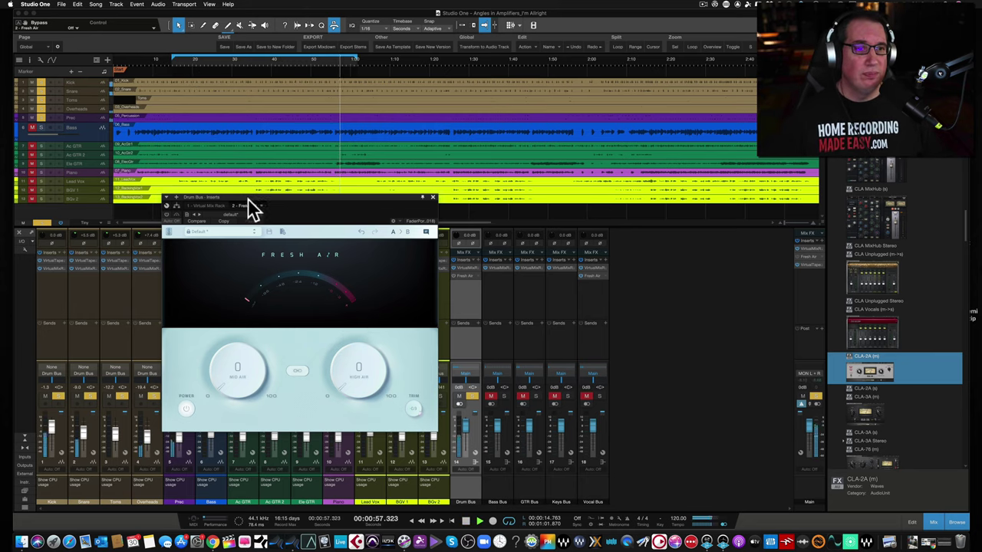
pyautogui.moveTo(254, 204); pyautogui.dragTo(258, 172)
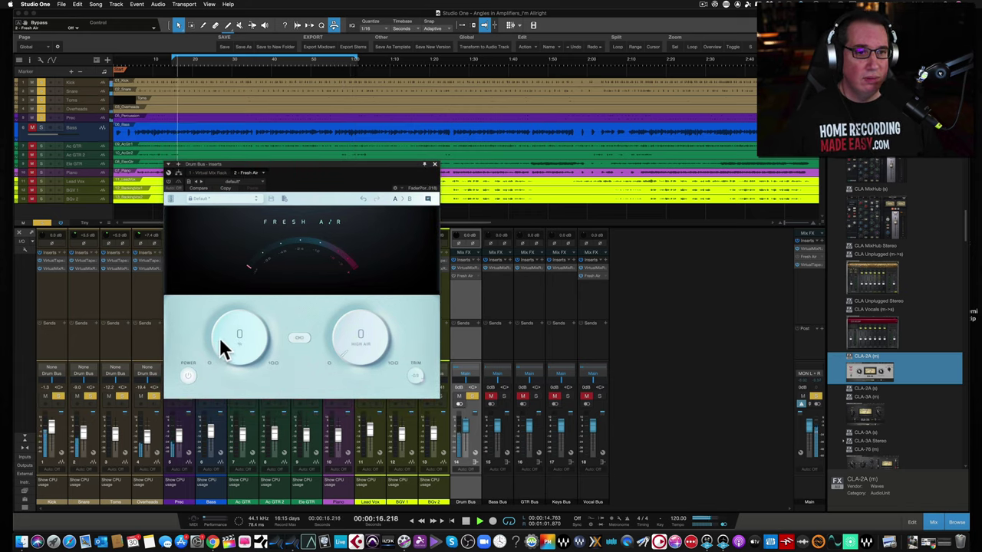
pyautogui.moveTo(338, 325)
pyautogui.mouseDown()
pyautogui.moveTo(346, 215)
pyautogui.moveTo(345, 342)
pyautogui.mouseUp()
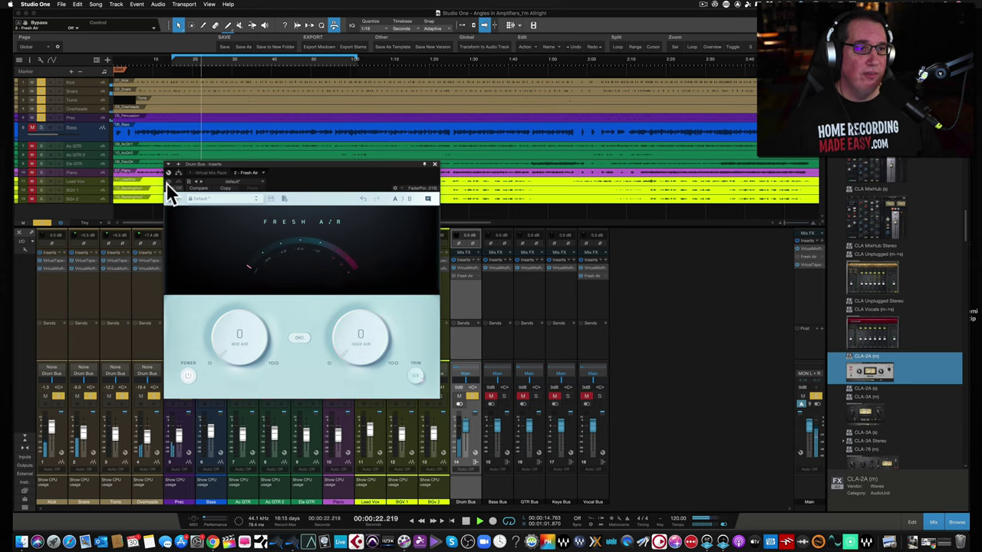
pyautogui.click(167, 181)
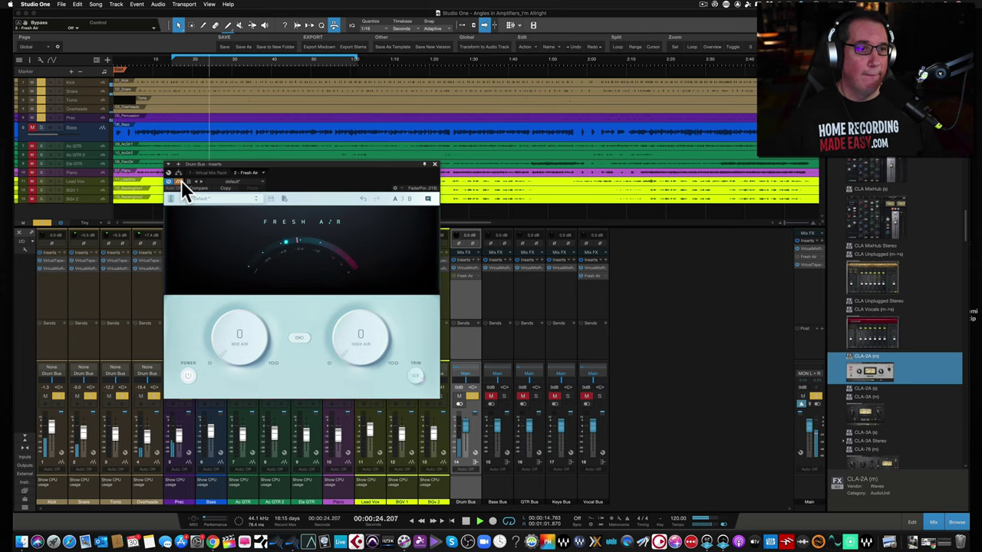
pyautogui.click(181, 180)
pyautogui.moveTo(342, 334); pyautogui.dragTo(337, 296)
# Step: Set the Drum Bus Fresh Air to High Air 24 and Mid Air about 40
pyautogui.click(346, 332)
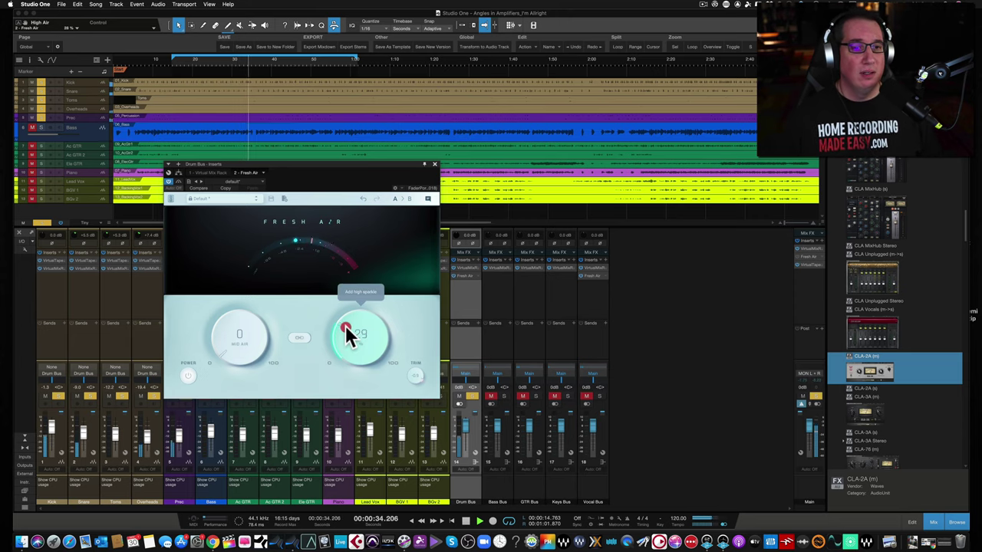
pyautogui.moveTo(345, 325); pyautogui.dragTo(347, 327)
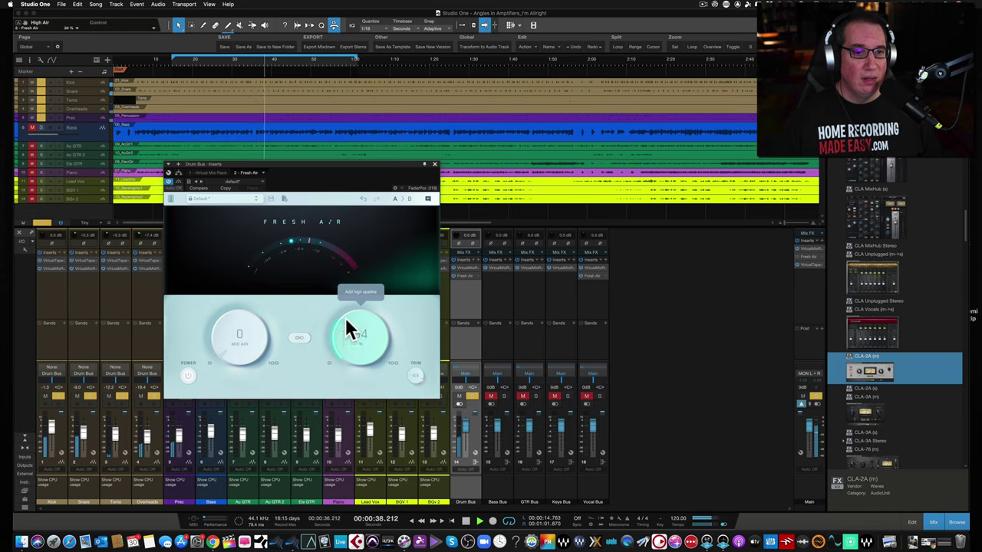
pyautogui.click(344, 325)
pyautogui.moveTo(230, 335); pyautogui.dragTo(227, 281)
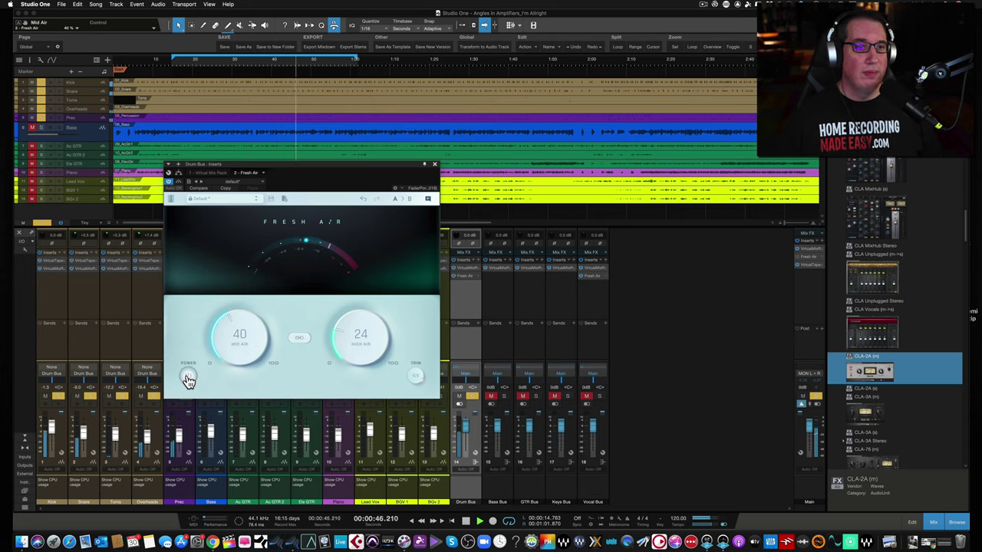
# Step: Compare the drums with Fresh Air bypassed and active several times, leaving it on
pyautogui.click(188, 379)
pyautogui.click(188, 378)
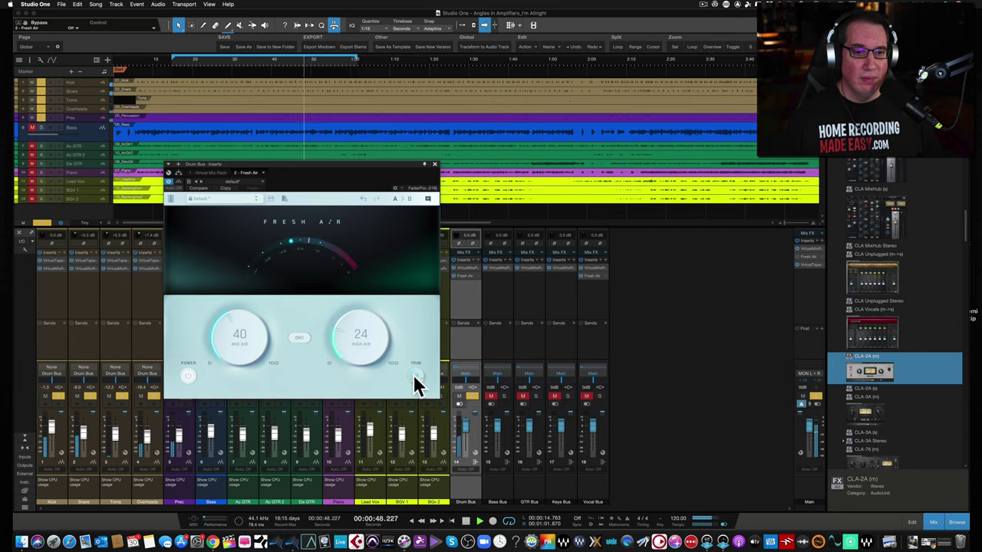
pyautogui.click(188, 379)
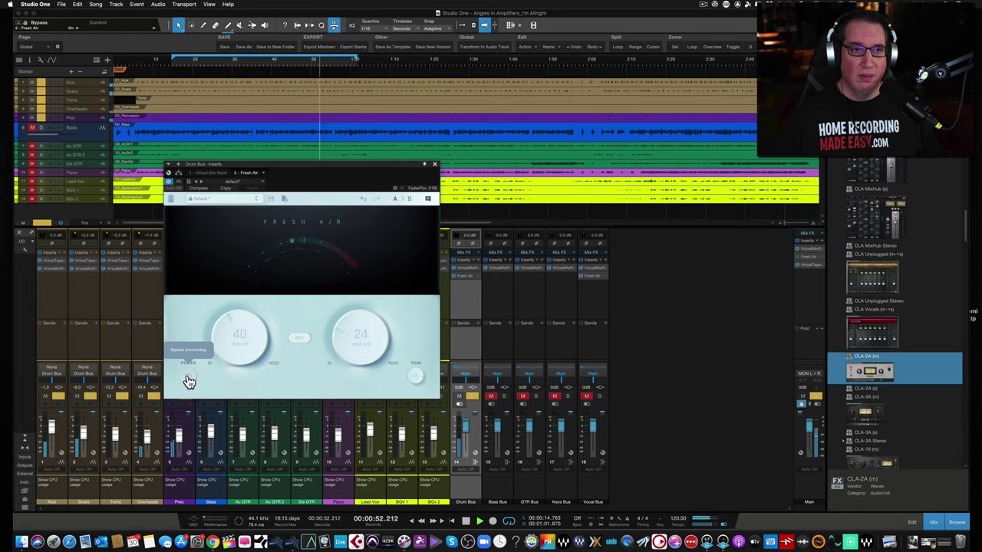
pyautogui.click(188, 379)
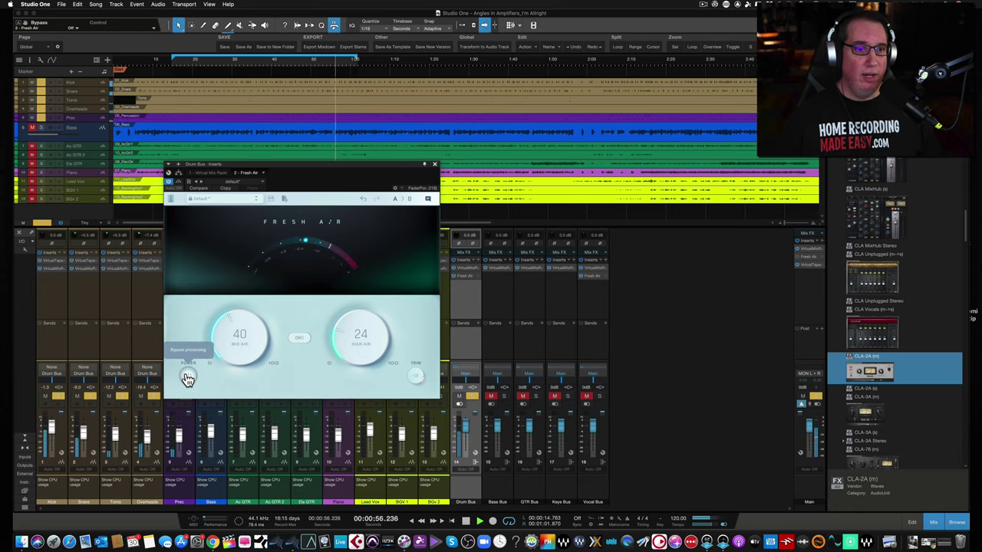
pyautogui.click(189, 379)
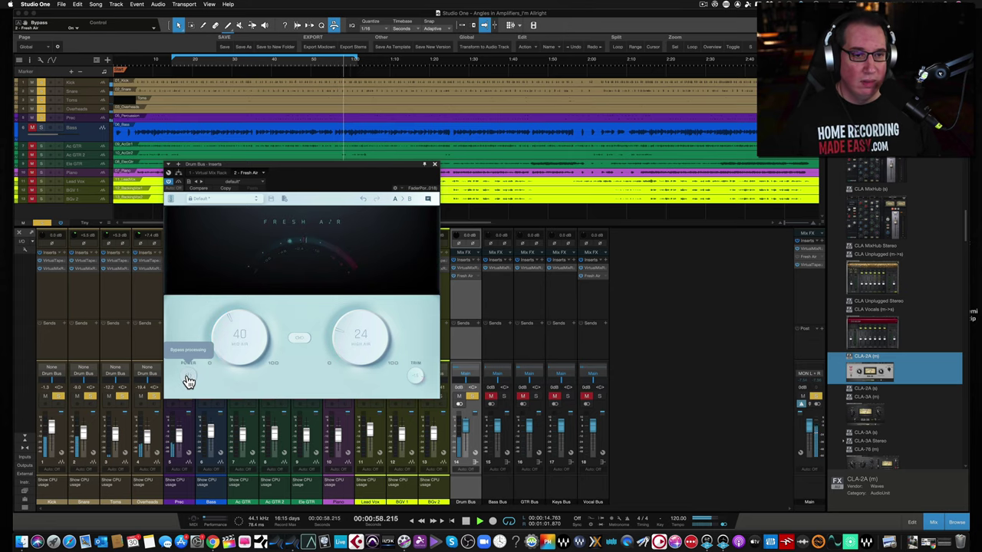
pyautogui.click(188, 379)
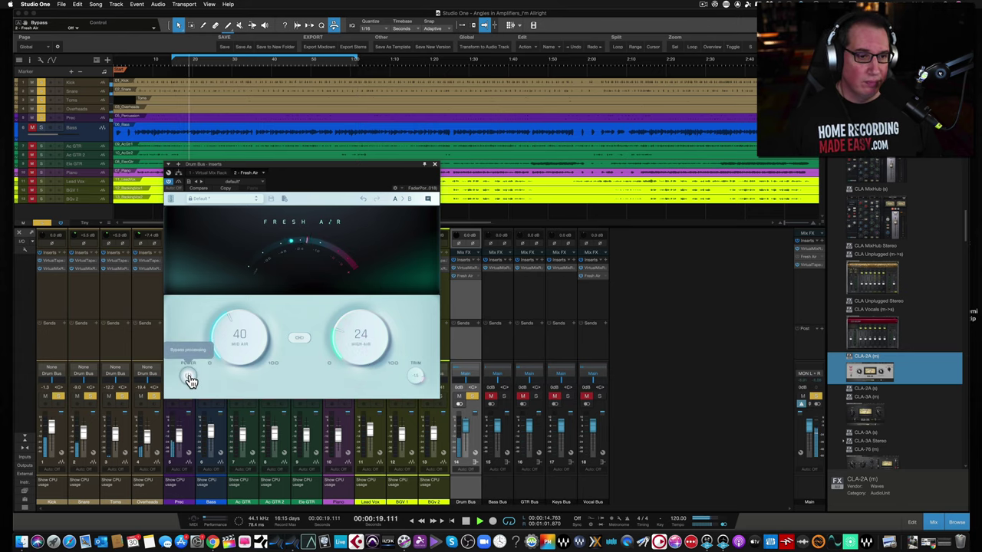
pyautogui.click(188, 375)
pyautogui.click(188, 376)
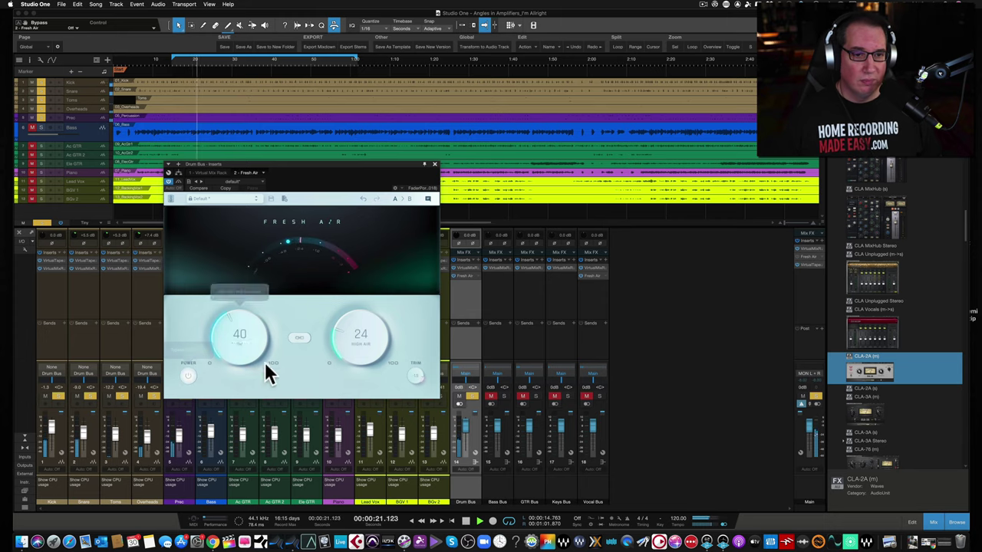
# Step: Fine-tune to Mid Air 44 and High Air 19, recheck against bypass, and nudge the window down
pyautogui.moveTo(345, 339); pyautogui.dragTo(342, 347)
pyautogui.moveTo(233, 332)
pyautogui.mouseDown()
pyautogui.moveTo(230, 323)
pyautogui.moveTo(226, 329)
pyautogui.mouseUp()
pyautogui.click(185, 379)
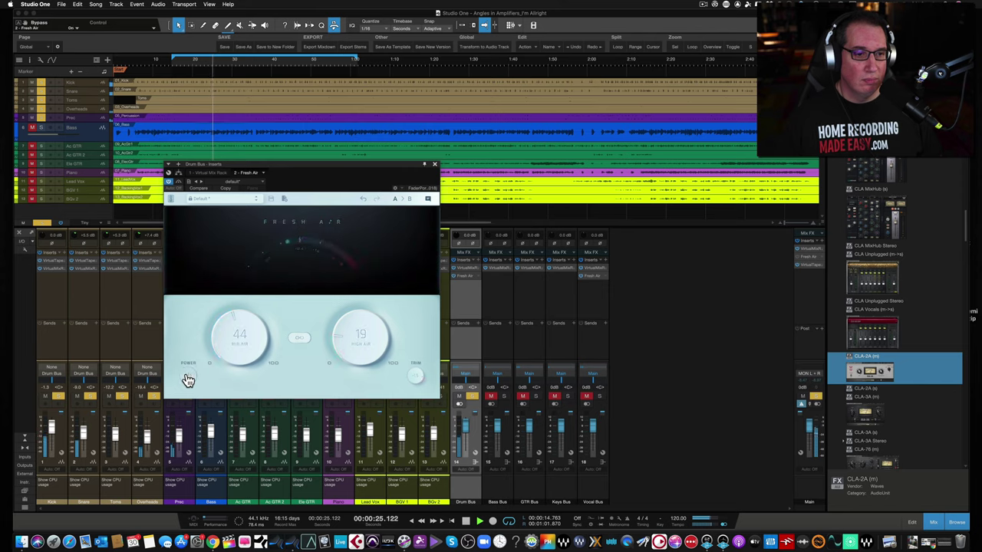
pyautogui.click(188, 378)
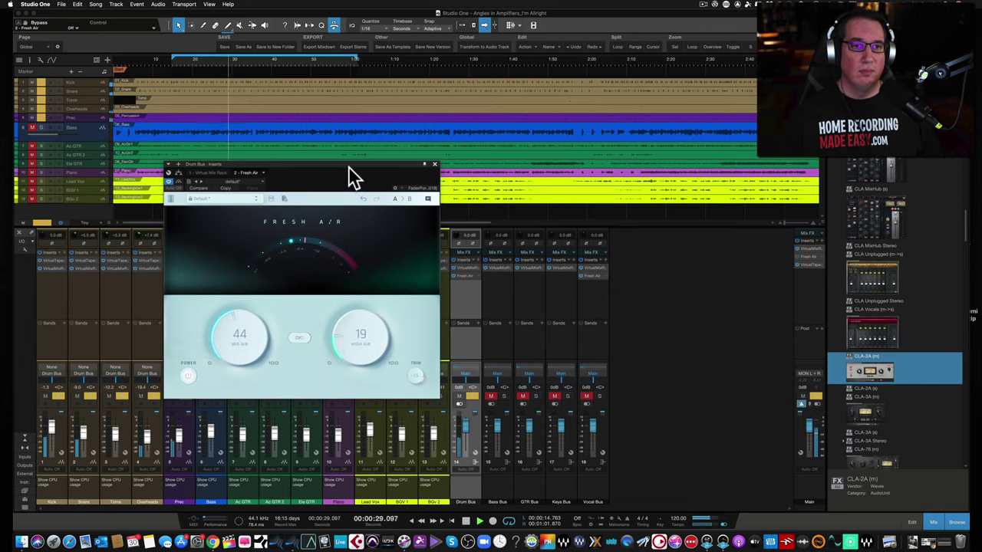
pyautogui.moveTo(347, 167); pyautogui.dragTo(349, 174)
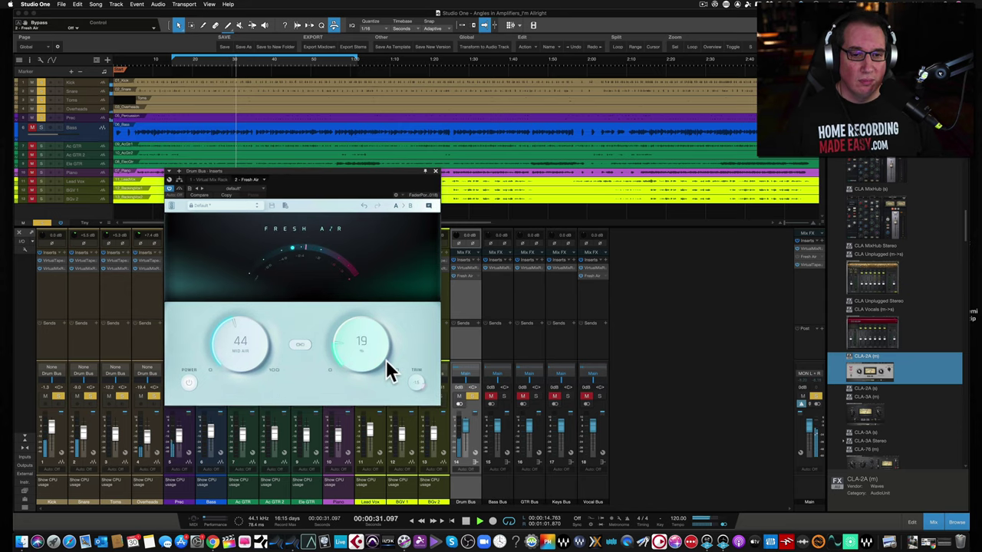
pyautogui.click(472, 394)
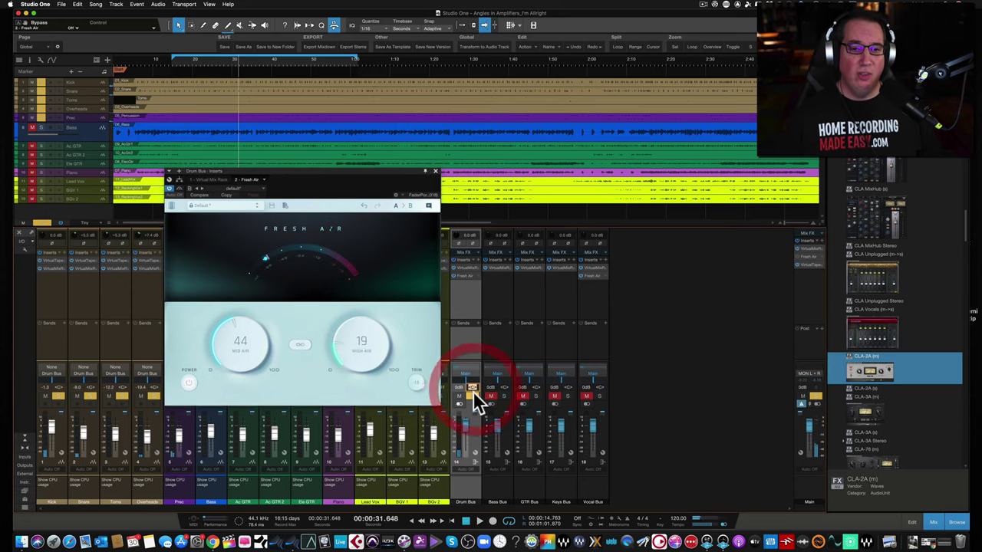
pyautogui.click(171, 63)
pyautogui.press('space')
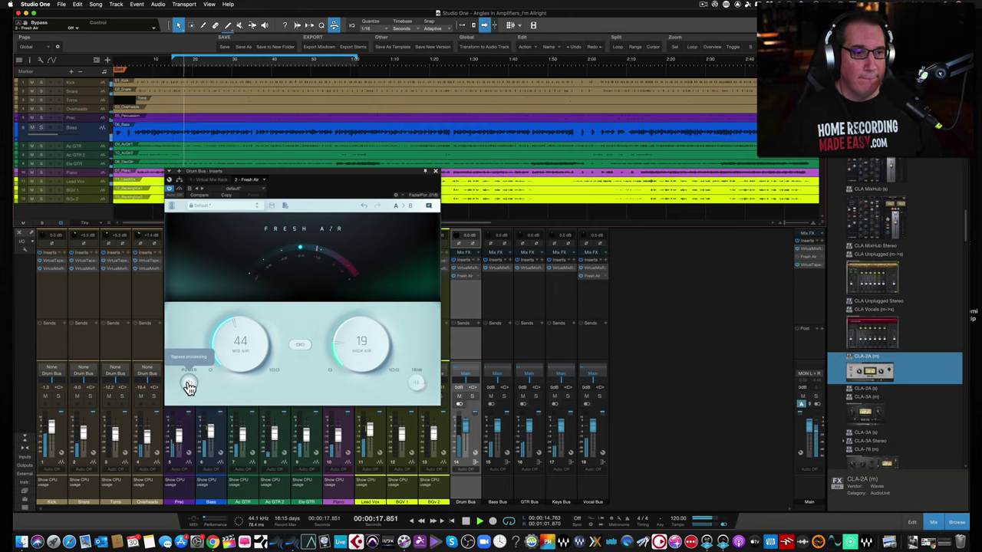
pyautogui.click(189, 386)
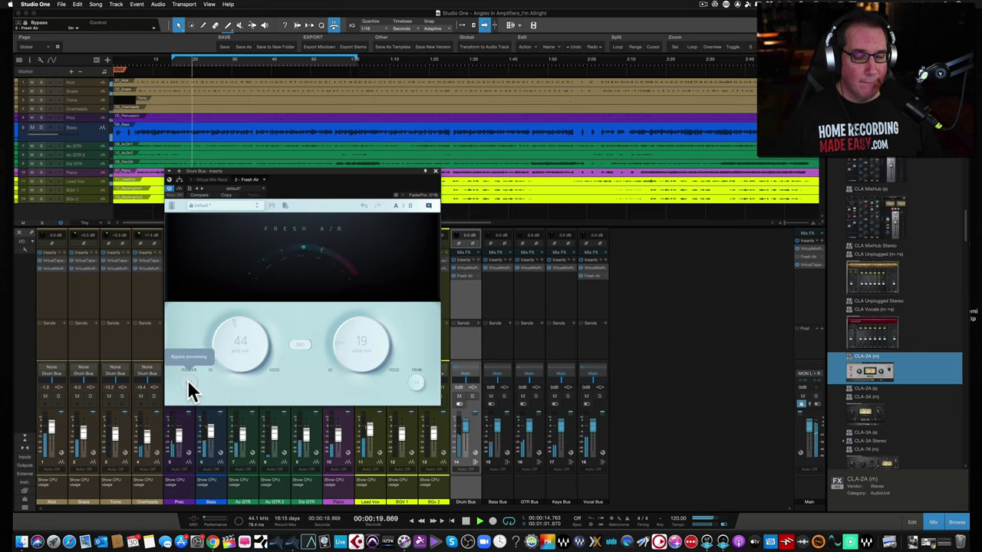
pyautogui.click(190, 387)
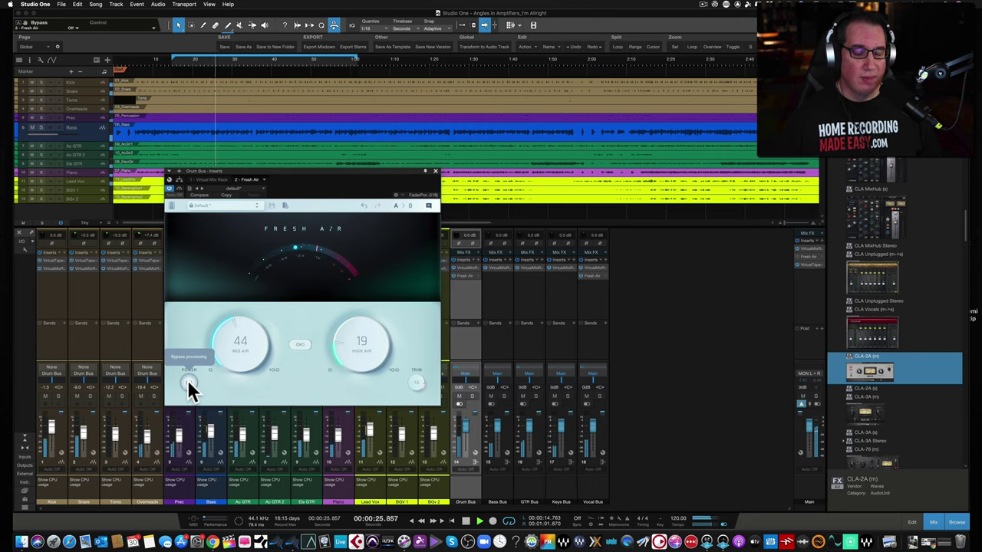
pyautogui.click(190, 386)
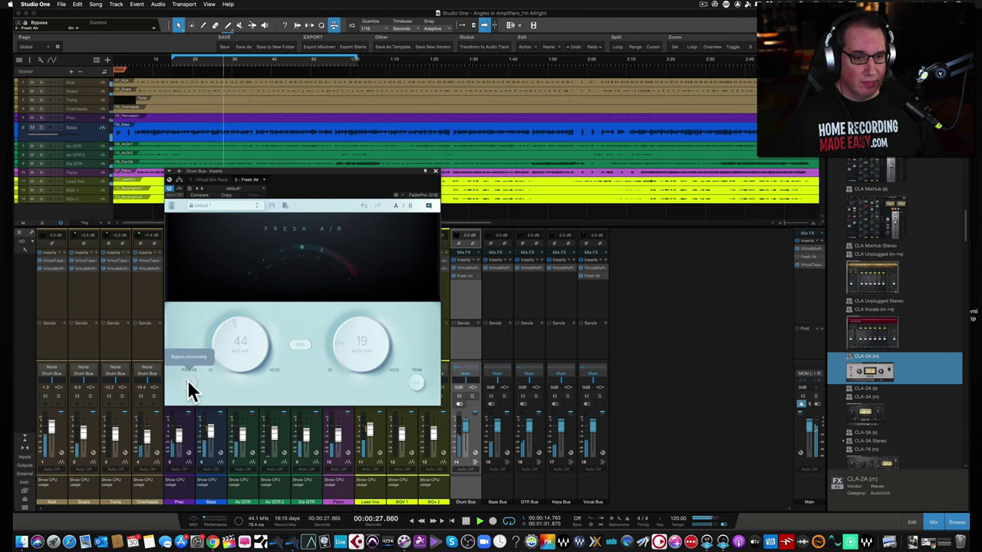
pyautogui.click(189, 387)
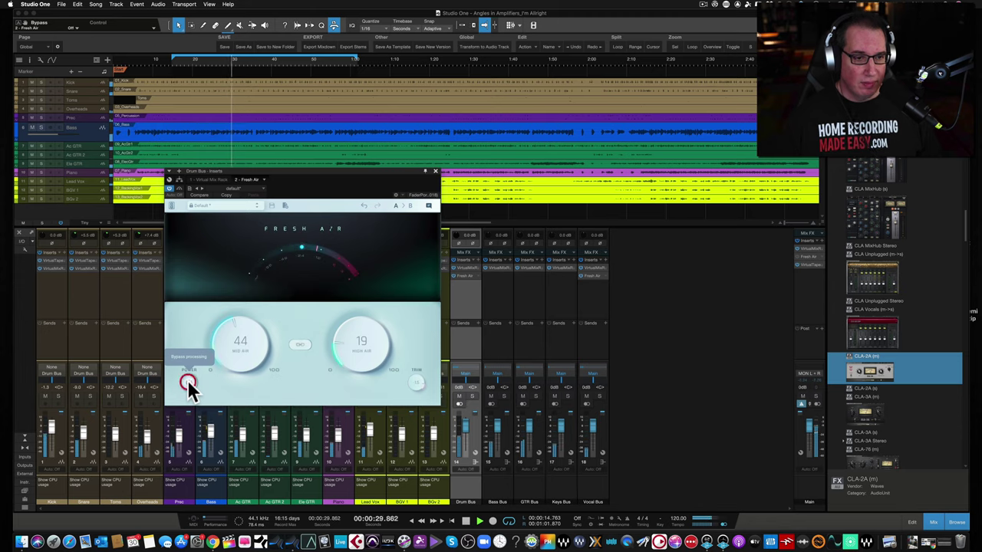
pyautogui.moveTo(283, 179); pyautogui.dragTo(279, 175)
pyautogui.click(277, 167)
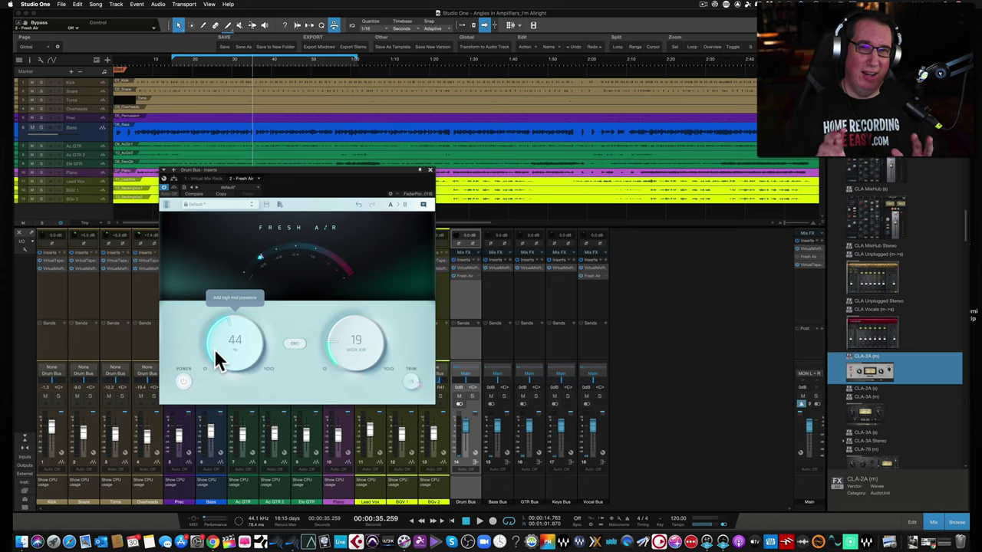
# Step: With the song playing, push Drum Bus Fresh Air Mid Air to about 55 and High Air to 62
pyautogui.press('space')
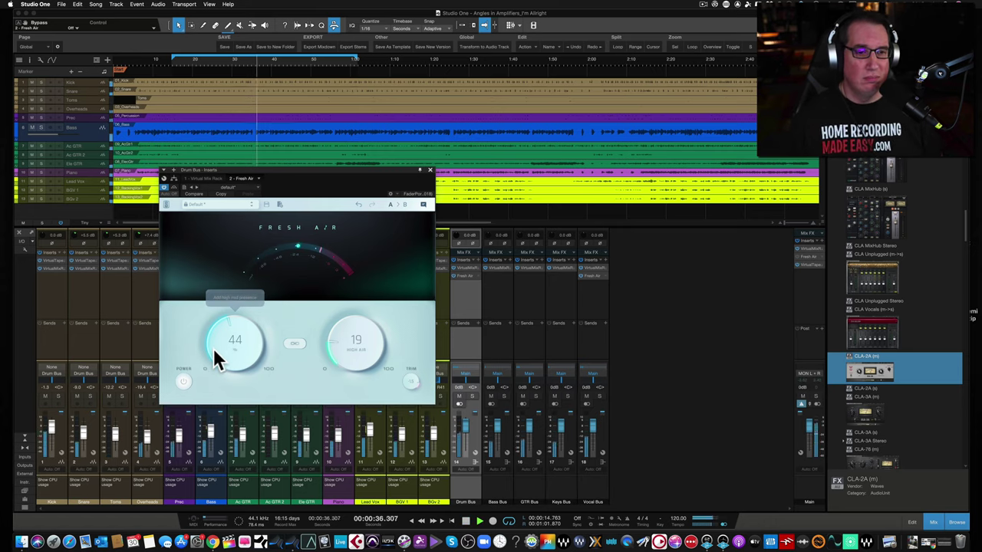
pyautogui.click(213, 349)
pyautogui.moveTo(213, 349); pyautogui.dragTo(209, 325)
pyautogui.moveTo(336, 323); pyautogui.dragTo(337, 299)
pyautogui.click(240, 328)
pyautogui.moveTo(240, 327); pyautogui.dragTo(241, 311)
pyautogui.moveTo(338, 333); pyautogui.dragTo(349, 301)
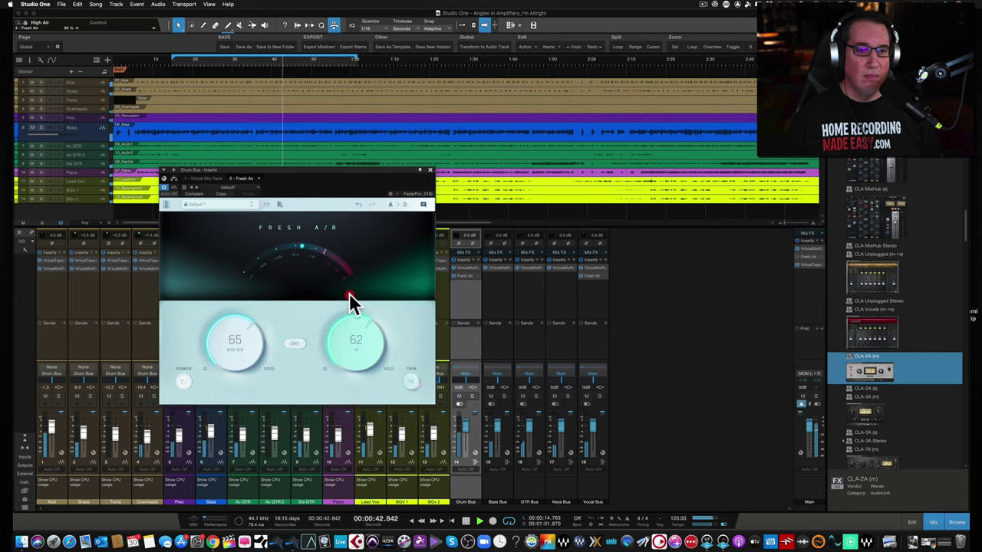
# Step: Check the output trim and compare the harder setting against bypass, leaving Fresh Air on
pyautogui.click(409, 381)
pyautogui.click(183, 382)
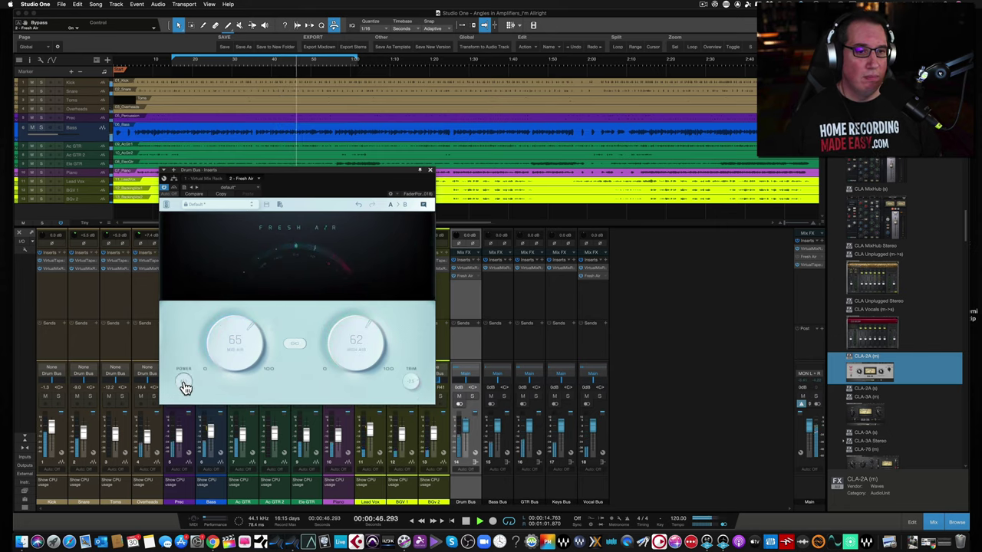
pyautogui.click(183, 382)
pyautogui.click(410, 382)
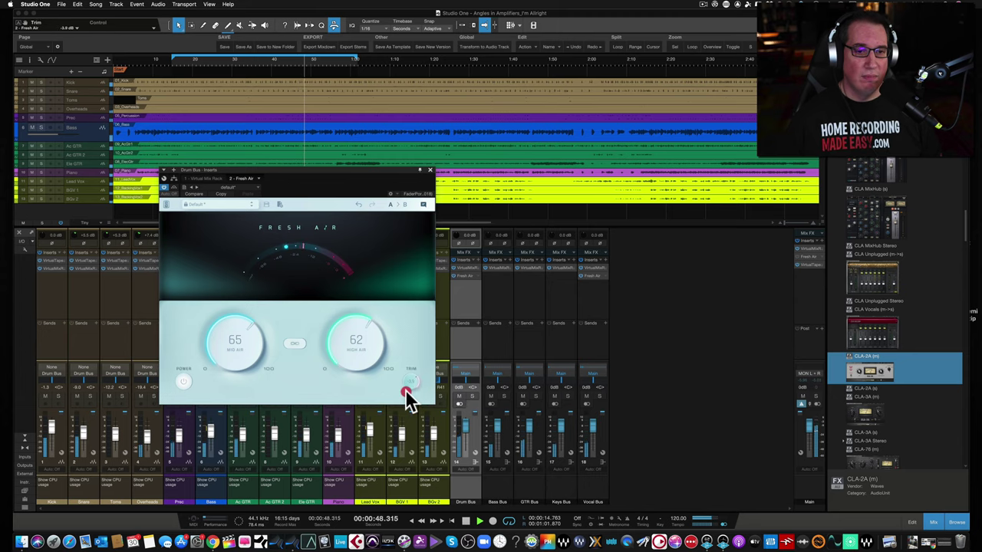
pyautogui.click(183, 381)
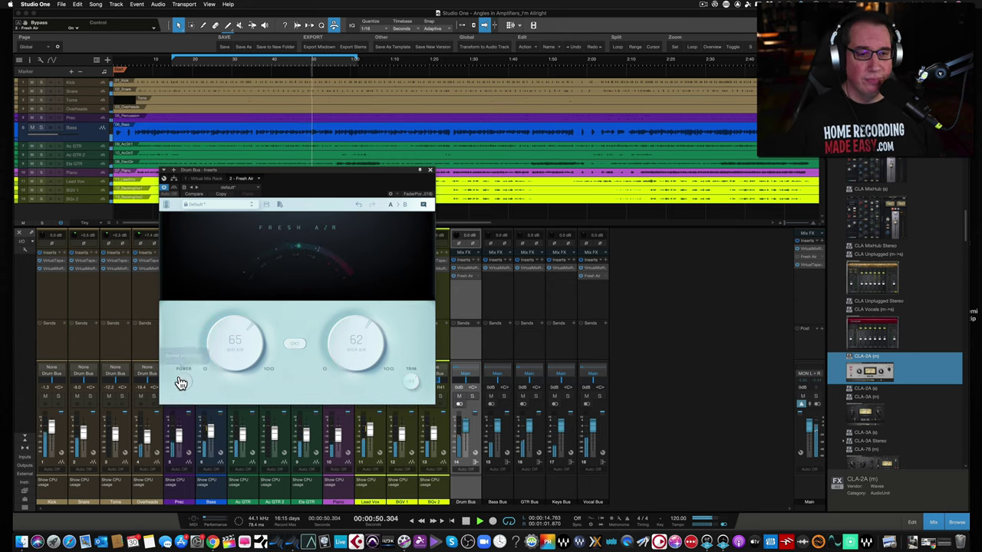
pyautogui.click(183, 382)
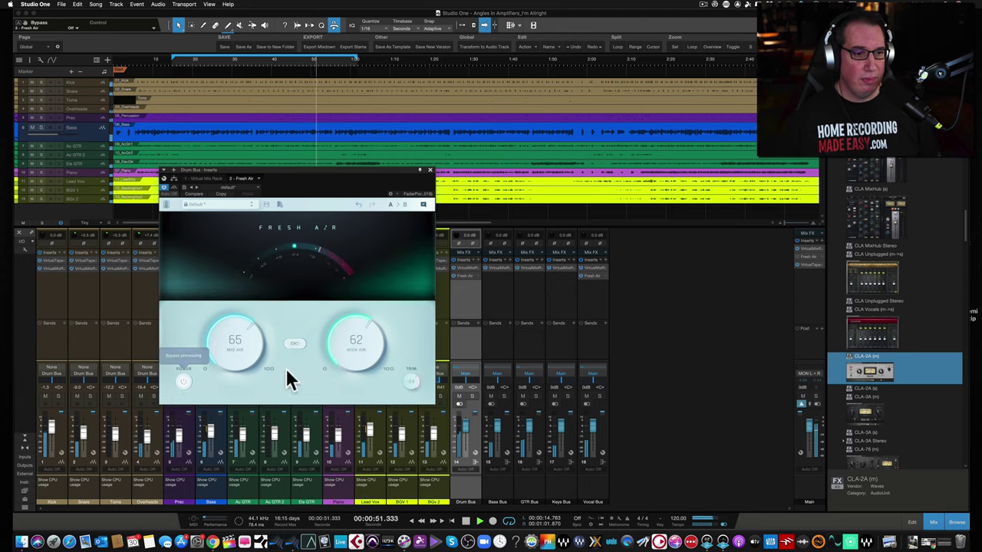
pyautogui.click(183, 384)
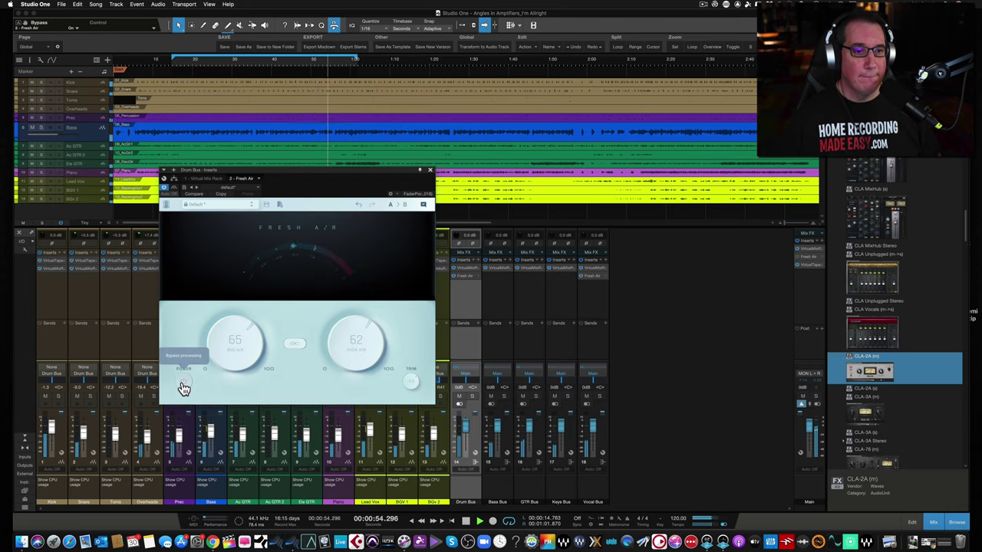
pyautogui.click(183, 382)
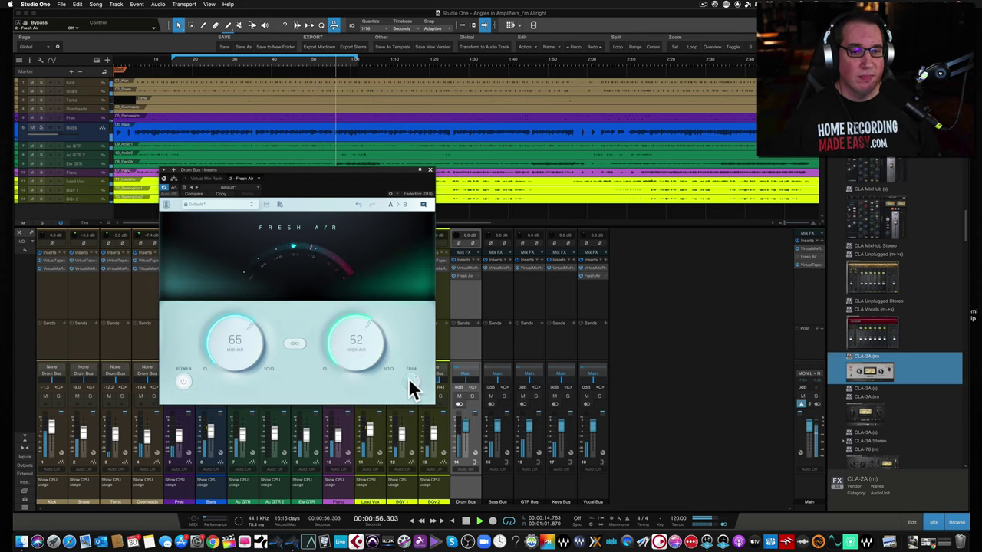
# Step: Trim the output to -4.3 dB and do level-matched bypass comparisons
pyautogui.moveTo(410, 388); pyautogui.dragTo(404, 389)
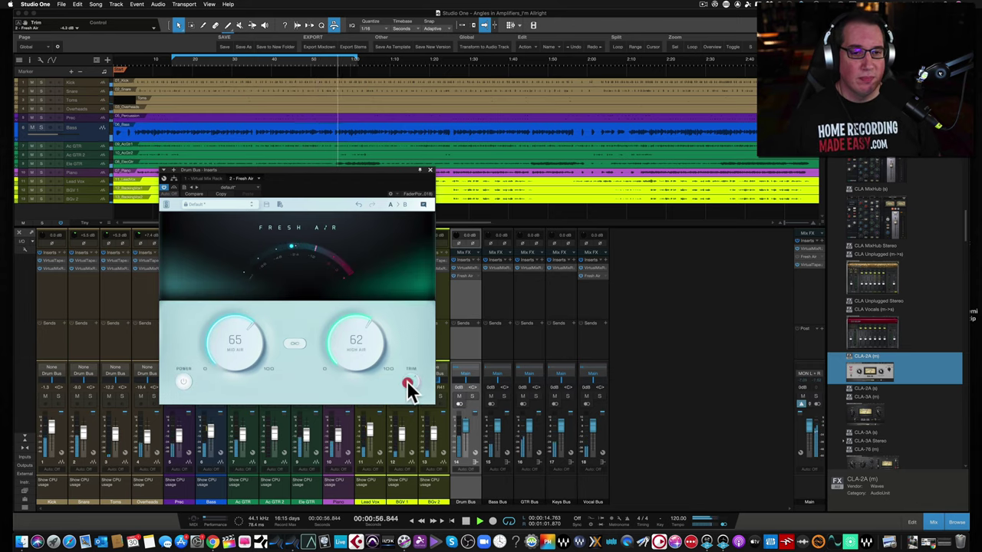
pyautogui.click(183, 384)
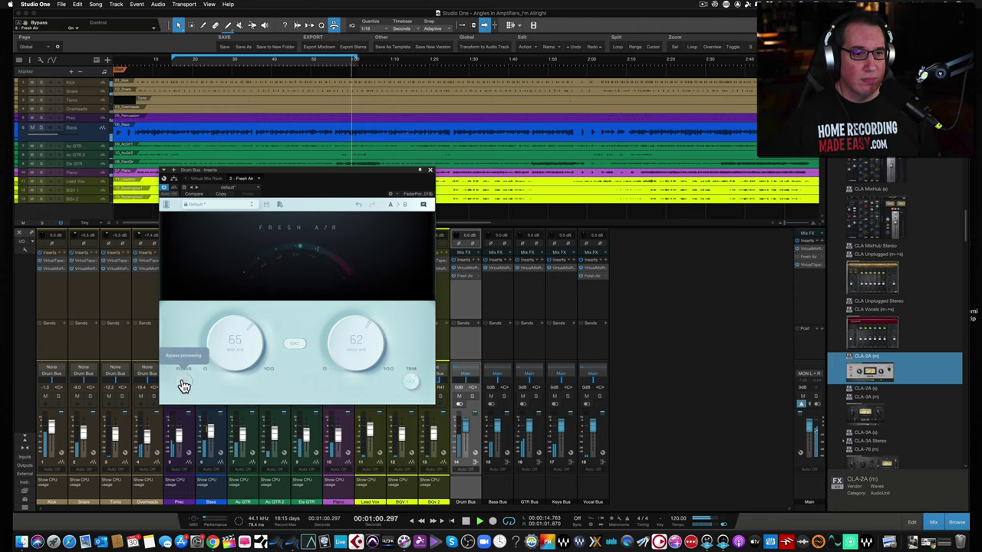
pyautogui.click(185, 384)
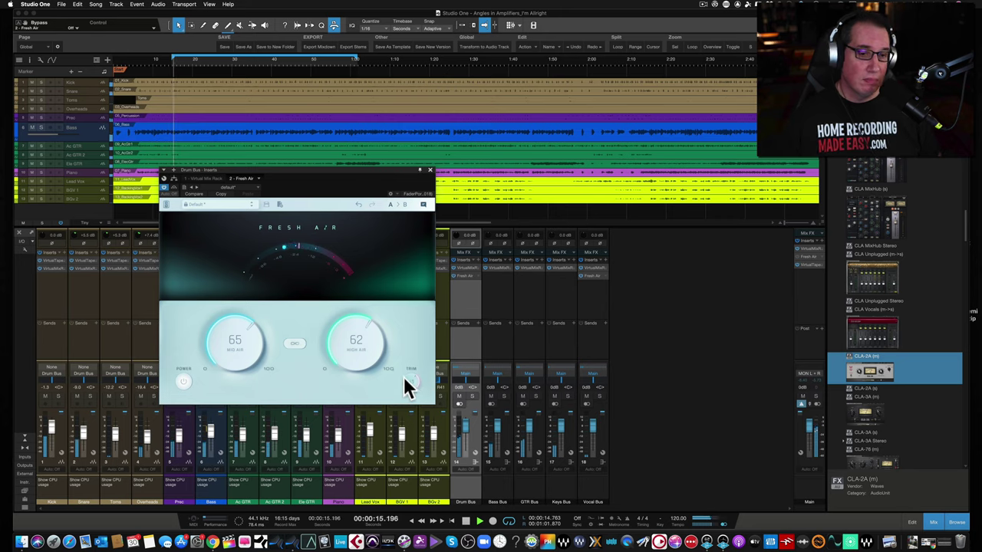
pyautogui.click(184, 384)
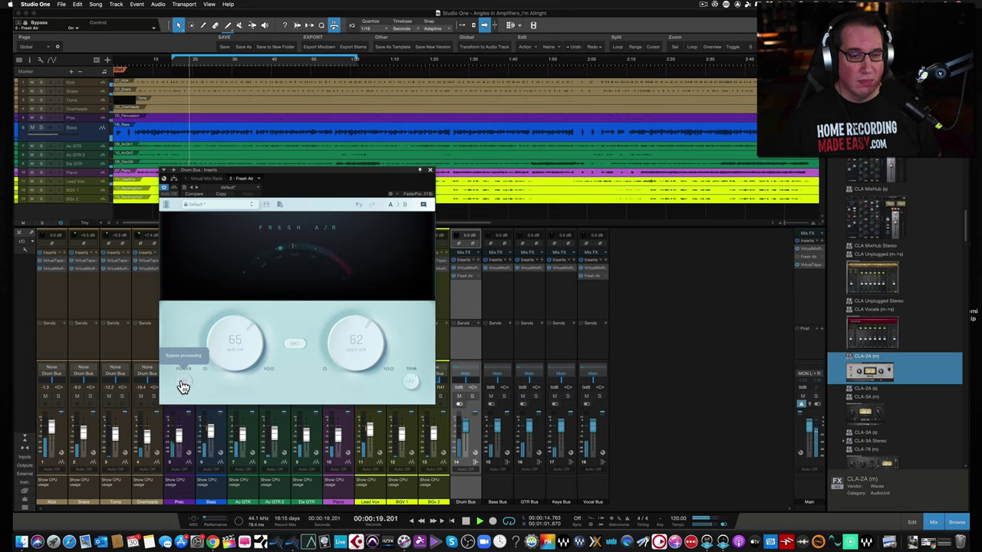
pyautogui.click(184, 383)
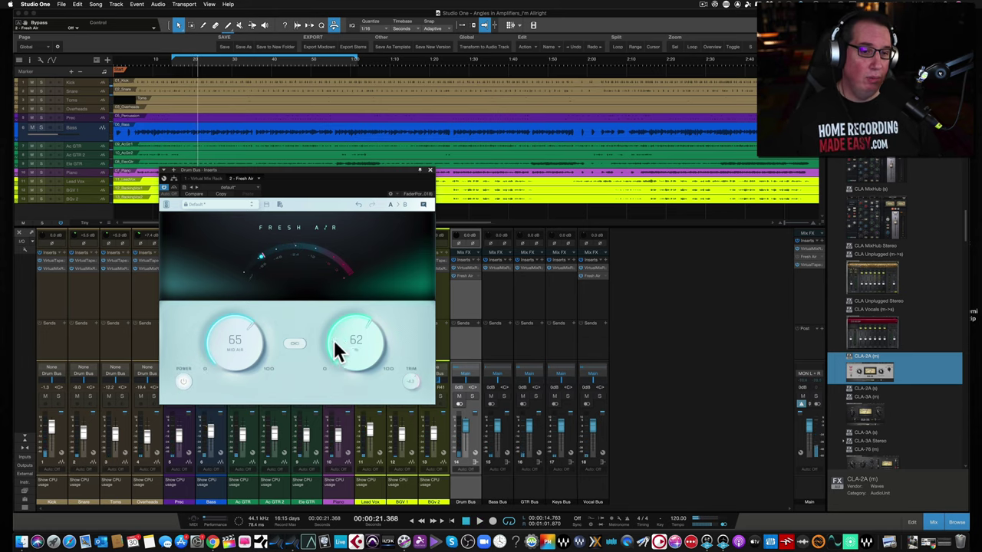
# Step: Set Drum Bus Fresh Air to High Air 27, Mid Air 38, trim -3.0 dB, compare with bypass, and reposition the window
pyautogui.moveTo(336, 339); pyautogui.dragTo(326, 379)
pyautogui.moveTo(226, 337); pyautogui.dragTo(221, 377)
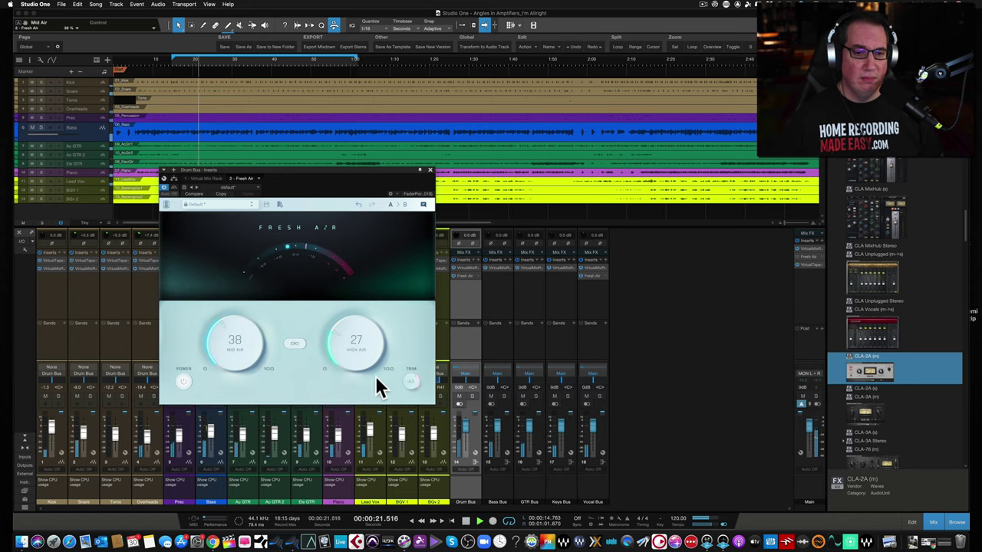
pyautogui.moveTo(404, 384); pyautogui.dragTo(407, 373)
pyautogui.click(184, 381)
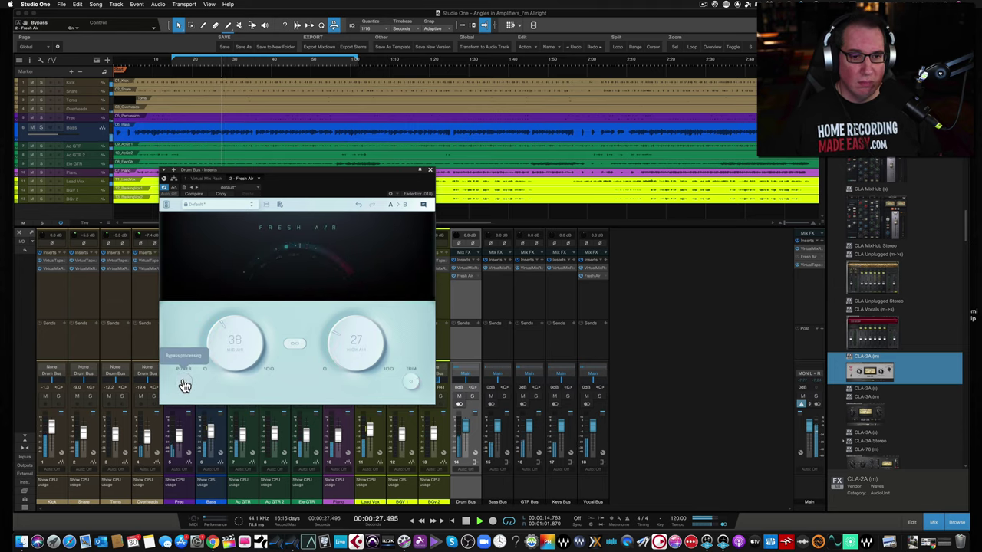
pyautogui.click(184, 382)
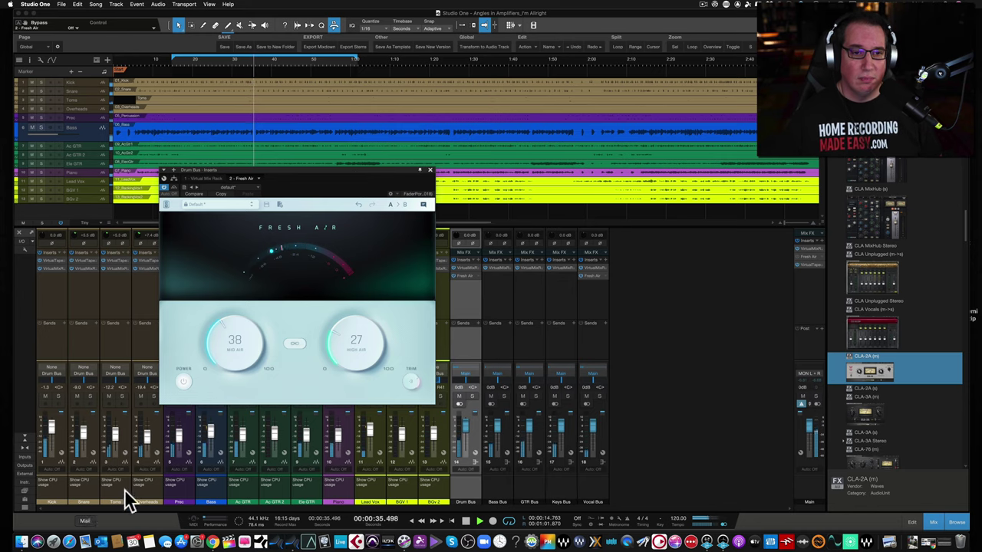
pyautogui.click(182, 383)
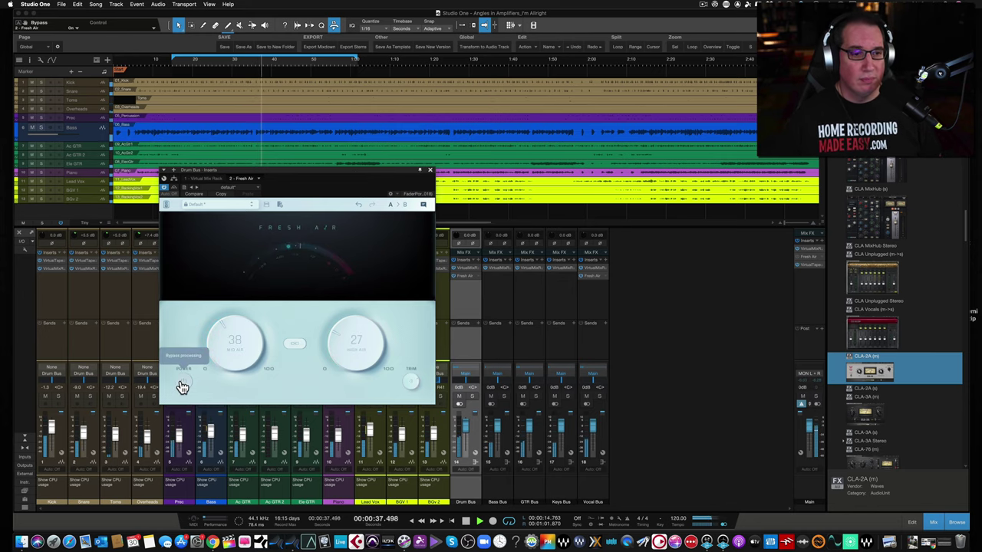
pyautogui.click(183, 384)
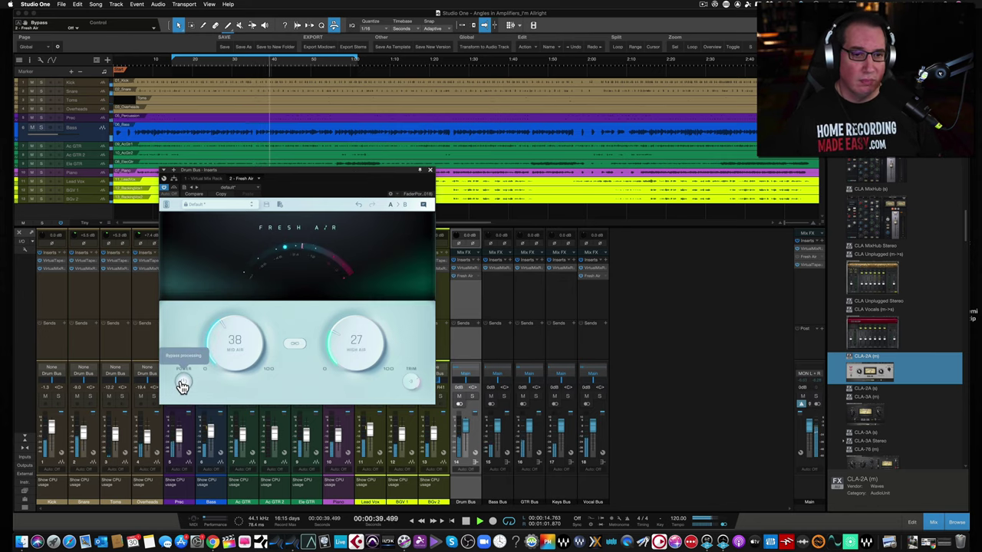
pyautogui.moveTo(299, 176); pyautogui.dragTo(297, 183)
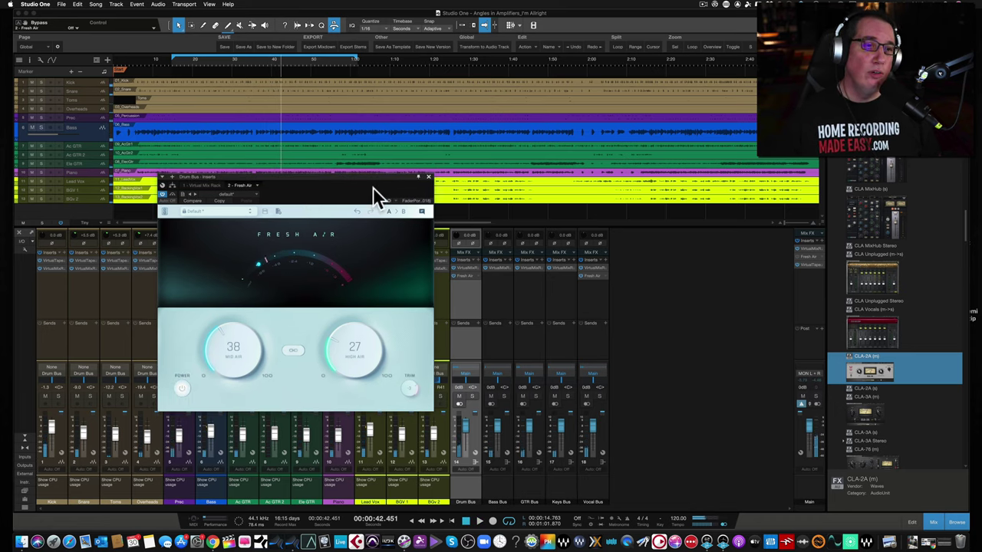
pyautogui.moveTo(330, 178); pyautogui.dragTo(321, 163)
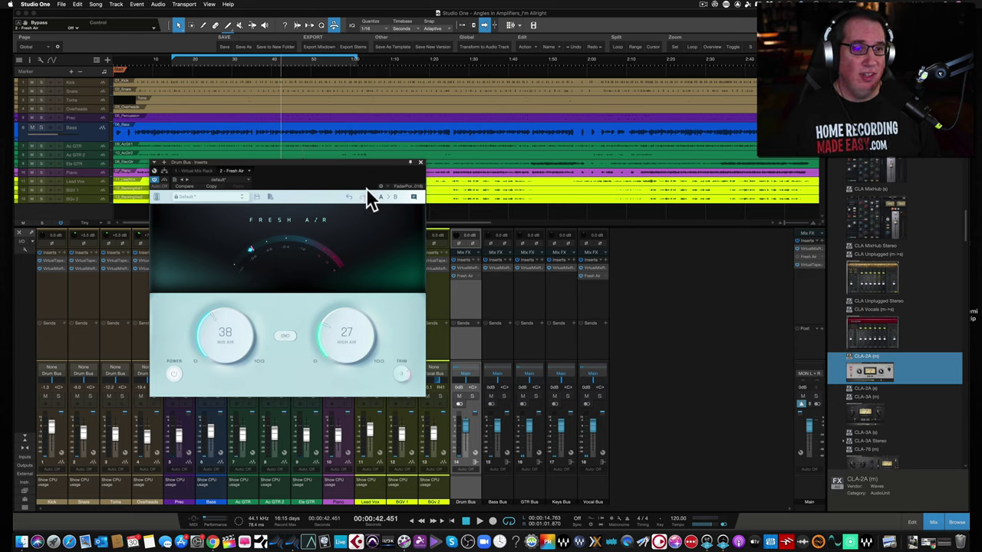
# Step: Close the drum bus Fresh Air and open the main output's Fresh Air, moving its window up
pyautogui.click(421, 162)
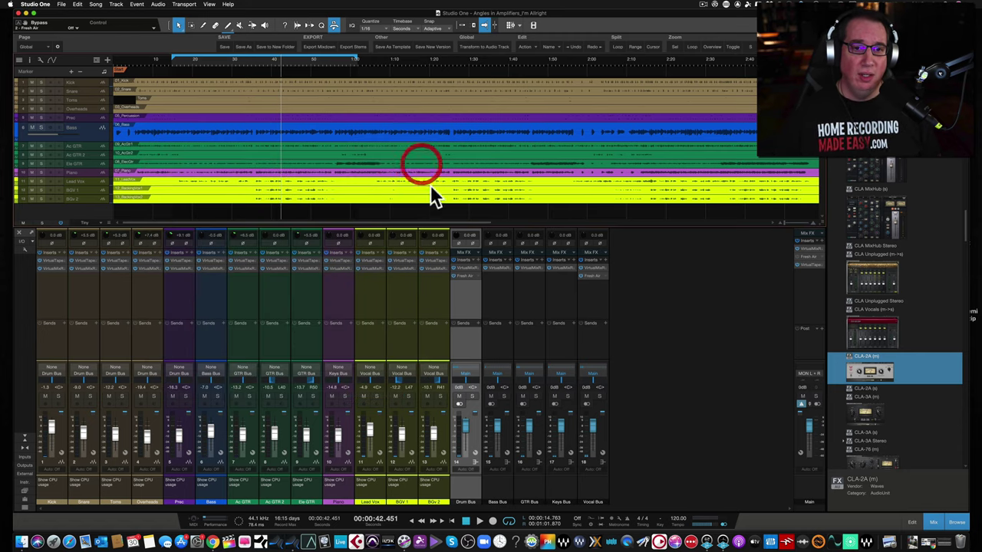
pyautogui.click(451, 277)
pyautogui.click(582, 275)
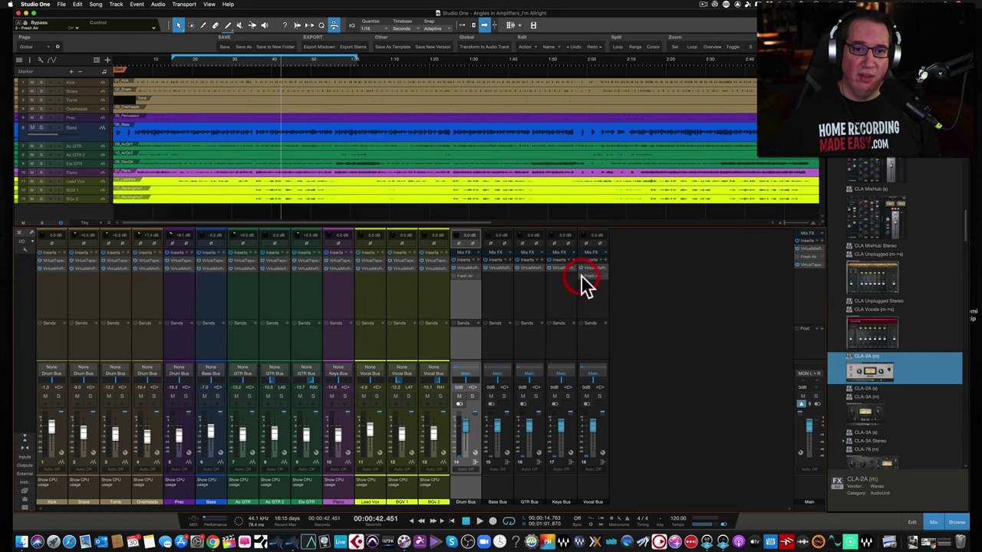
pyautogui.click(802, 264)
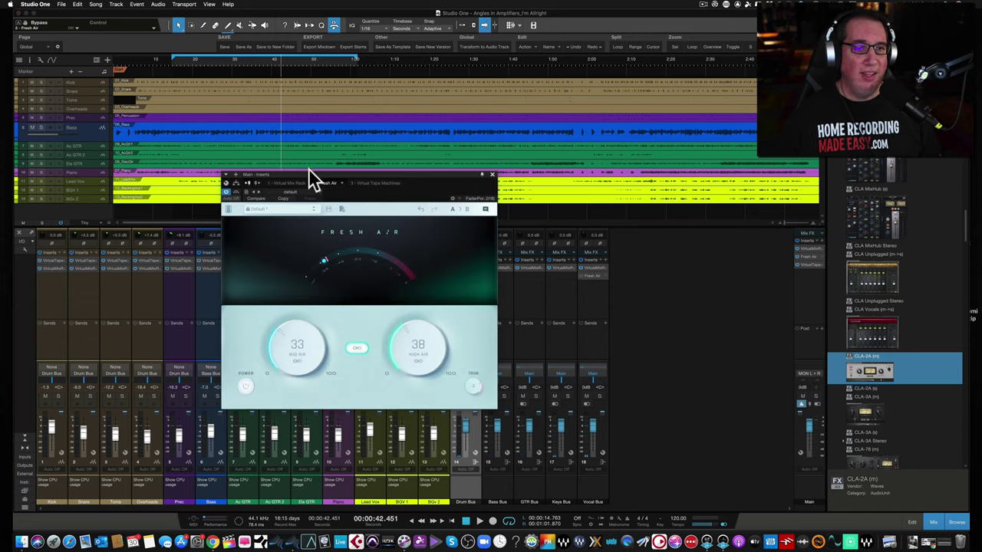
pyautogui.moveTo(259, 175)
pyautogui.mouseDown()
pyautogui.moveTo(262, 167)
pyautogui.moveTo(247, 172)
pyautogui.mouseUp()
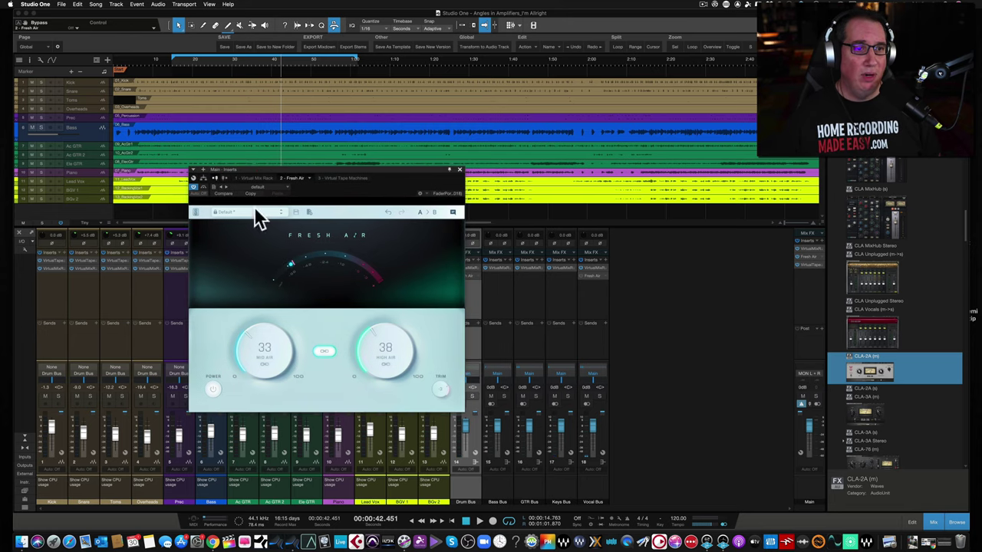
# Step: Adjust the main bus Fresh Air controls and switch its processing off and back on
pyautogui.click(255, 211)
pyautogui.click(266, 215)
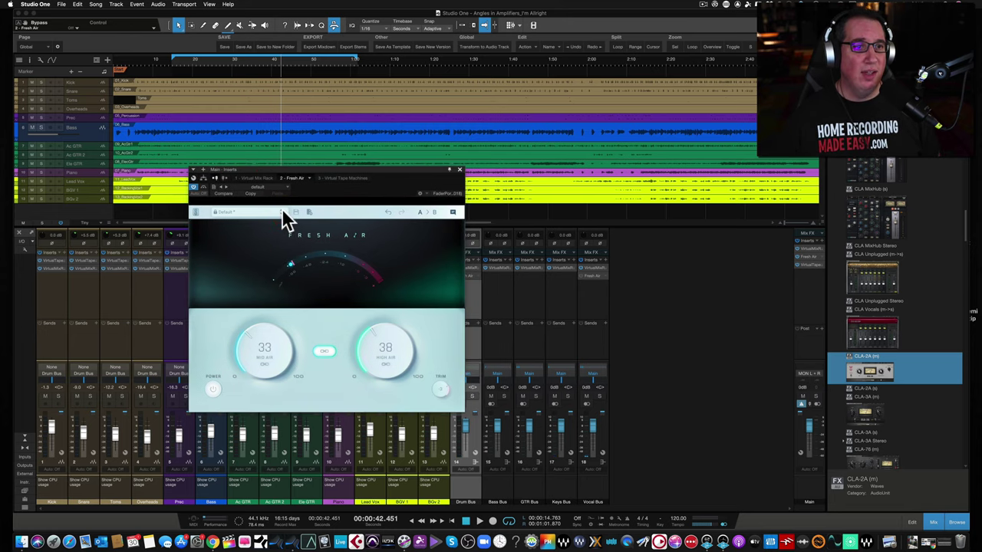
pyautogui.click(283, 193)
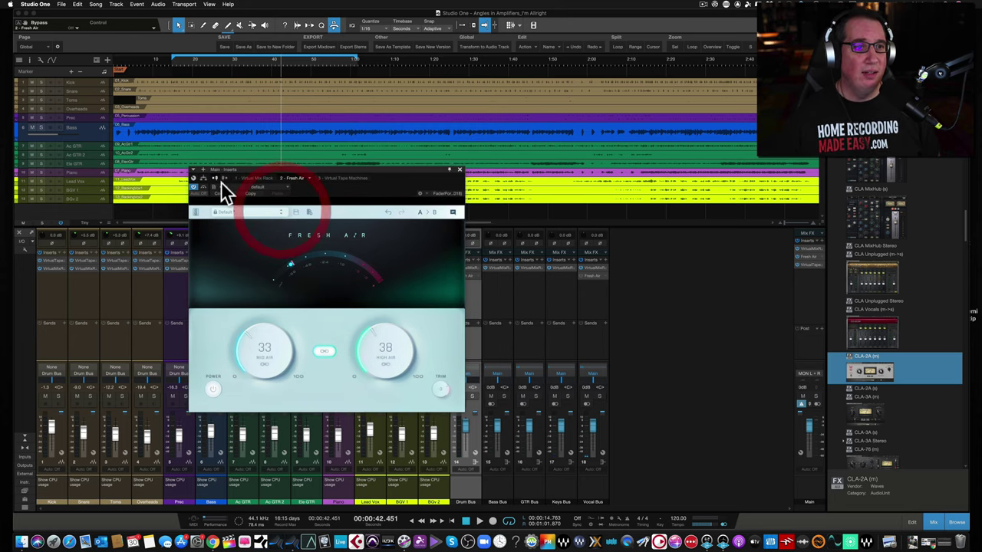
pyautogui.click(213, 389)
pyautogui.click(213, 389)
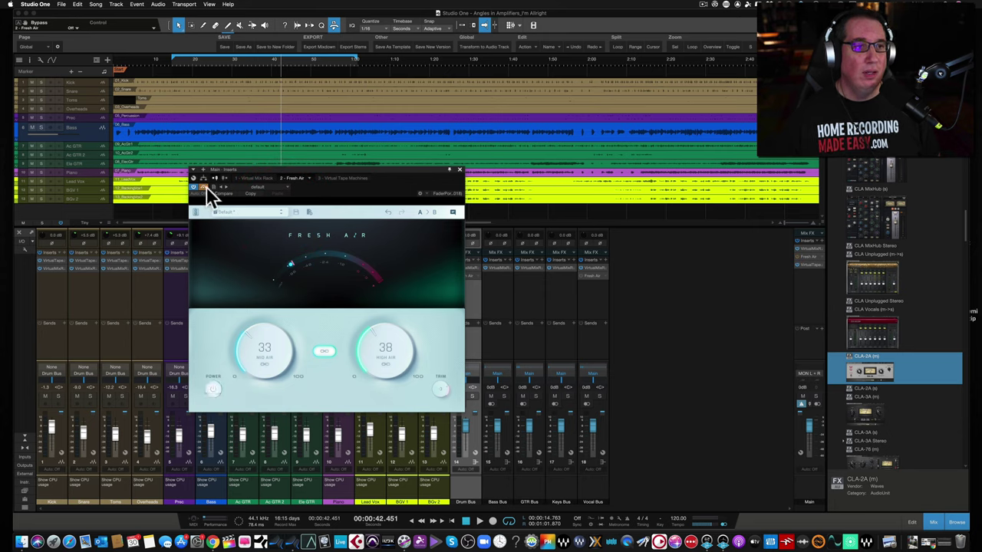
# Step: Browse the main bus Fresh Air preset list, then bypass the plugin and close its window
pyautogui.click(228, 214)
pyautogui.click(281, 214)
pyautogui.click(280, 218)
pyautogui.moveTo(317, 169); pyautogui.dragTo(293, 178)
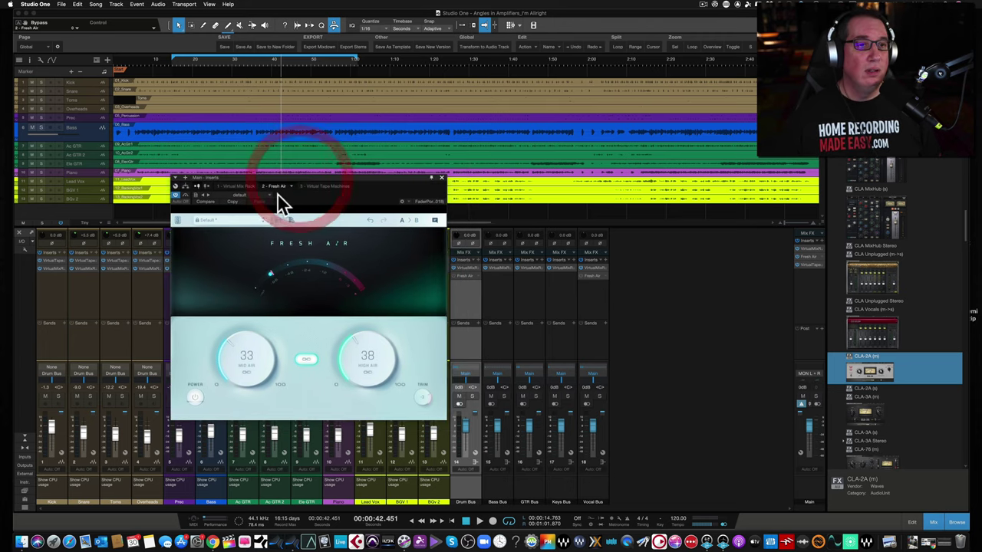
pyautogui.click(261, 218)
pyautogui.click(281, 220)
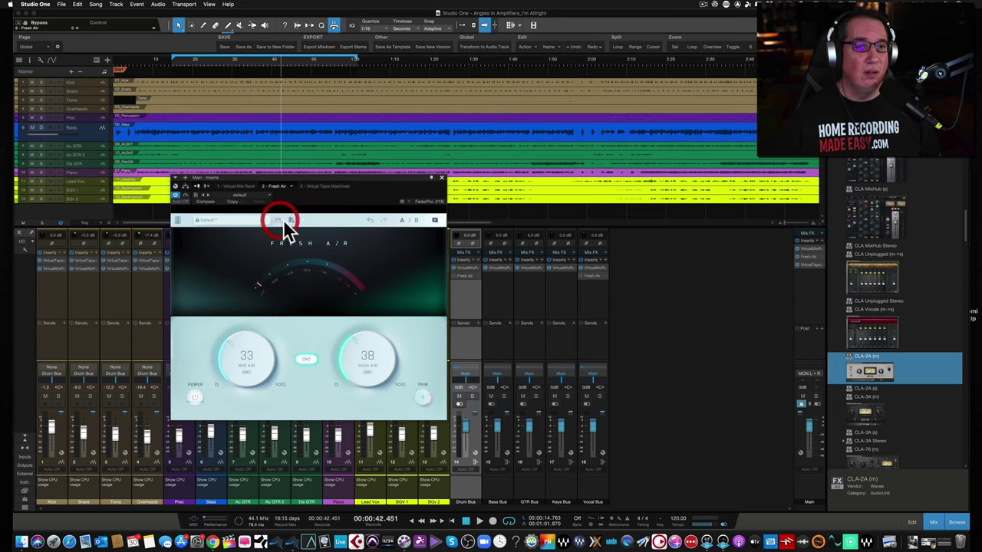
pyautogui.click(237, 219)
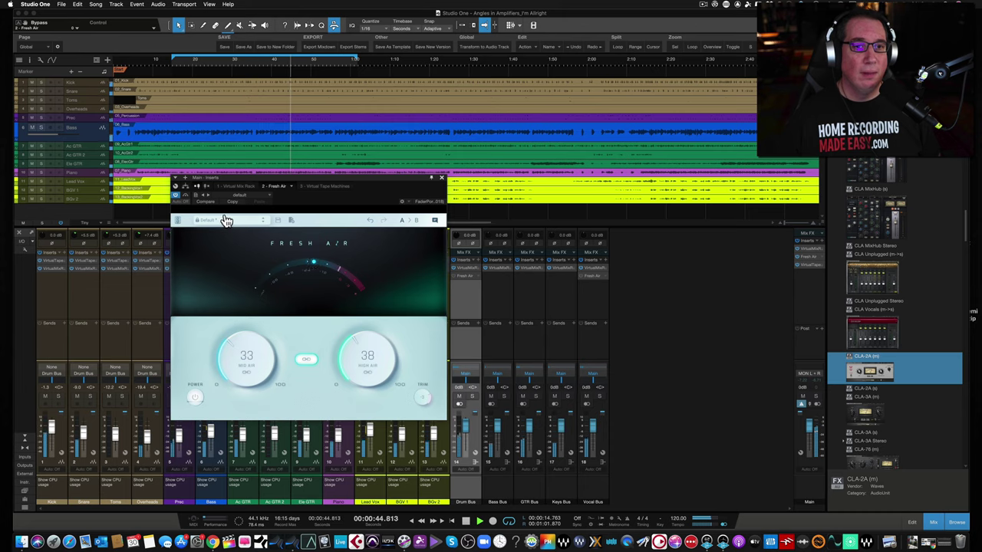
pyautogui.click(423, 219)
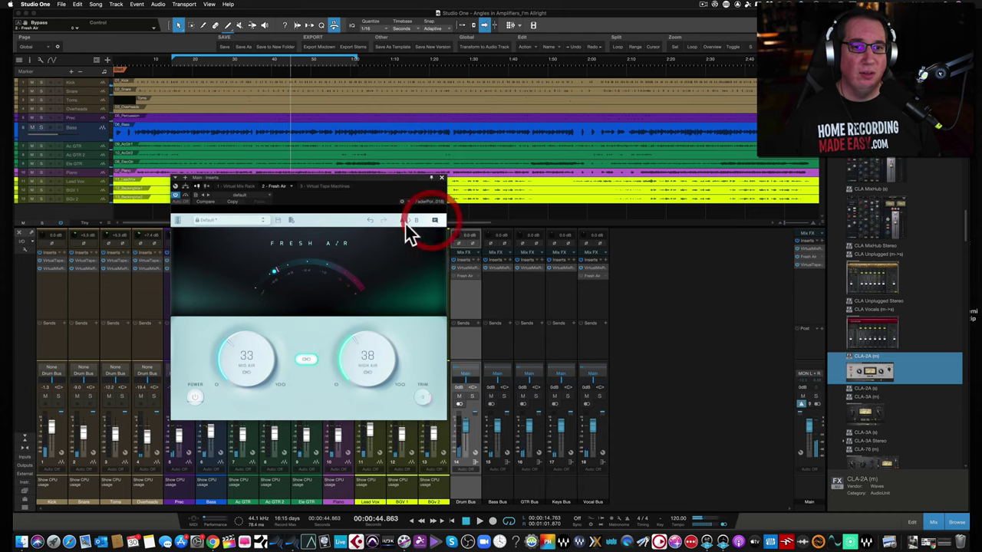
pyautogui.click(250, 217)
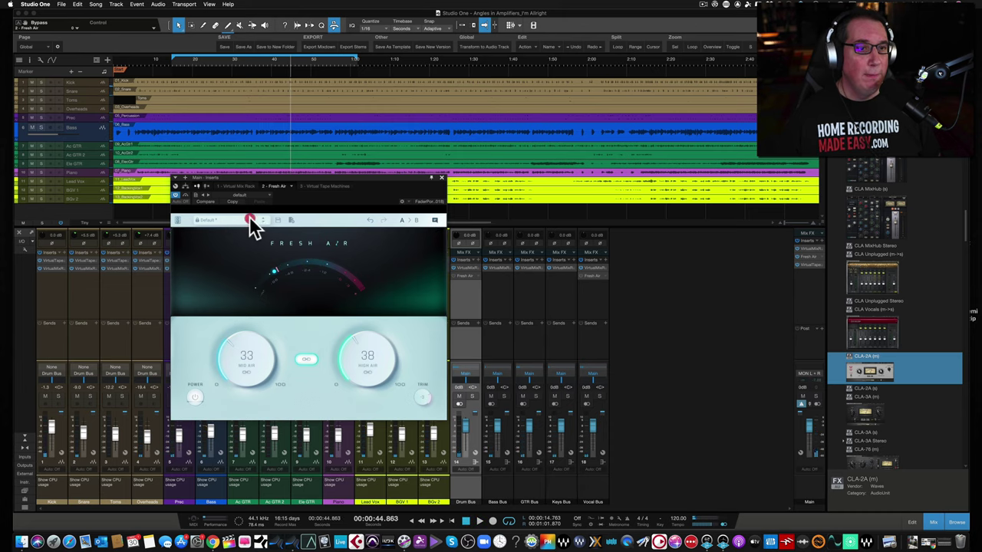
pyautogui.click(195, 397)
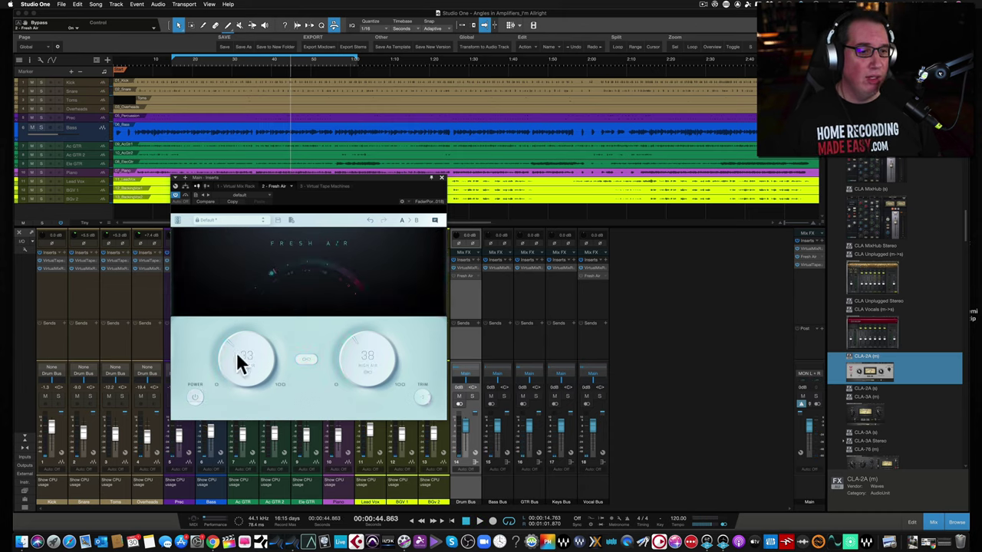
pyautogui.click(441, 177)
# Step: Remove Fresh Air from the Main inserts and add a default instance from the Slate Digital folder
pyautogui.moveTo(820, 258); pyautogui.dragTo(836, 345)
pyautogui.scroll(10, 863, 278)
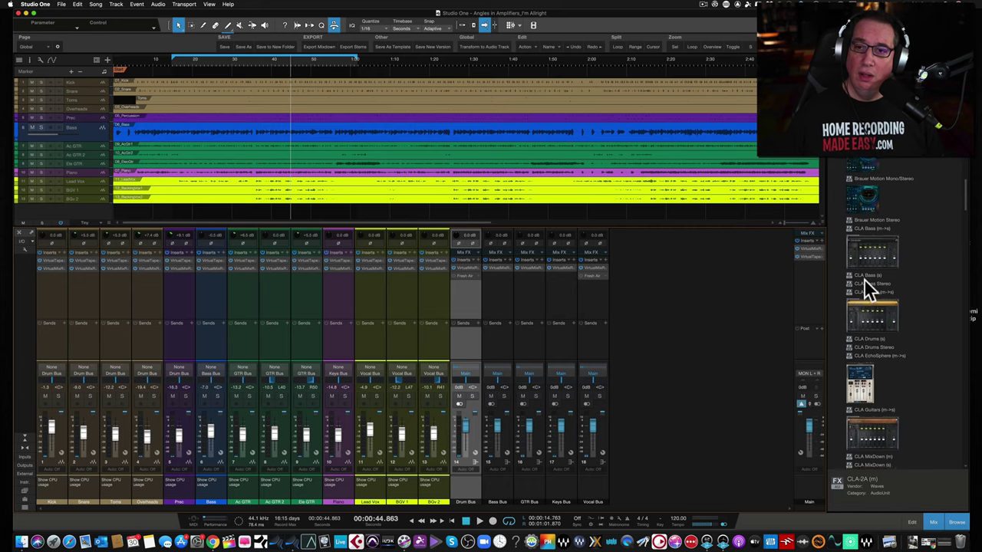
pyautogui.scroll(15, 864, 278)
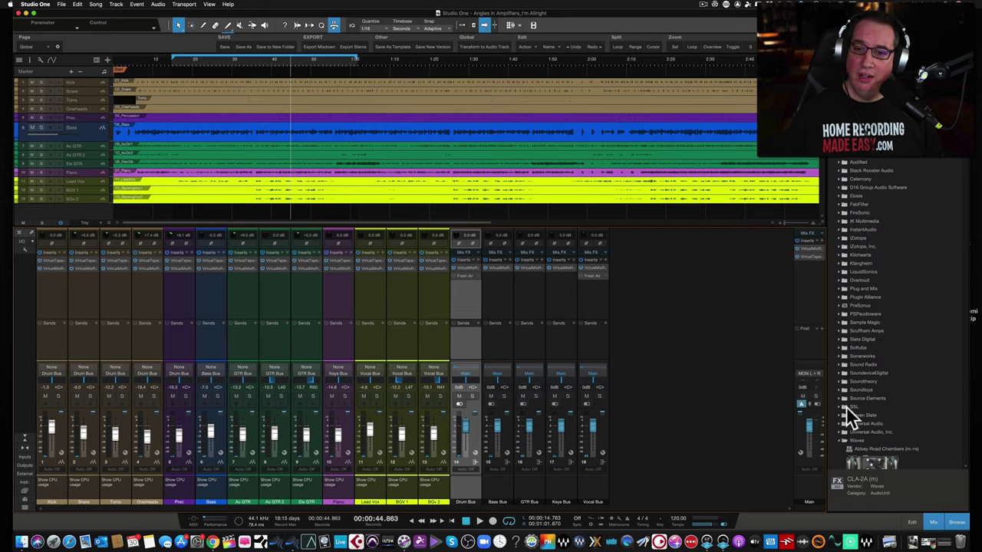
pyautogui.click(840, 439)
pyautogui.doubleClick(846, 413)
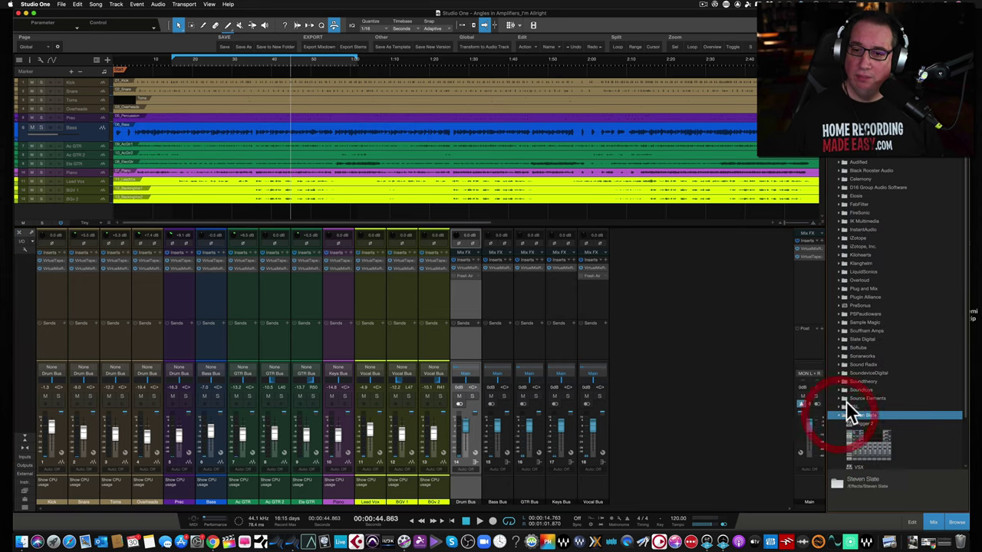
pyautogui.click(840, 361)
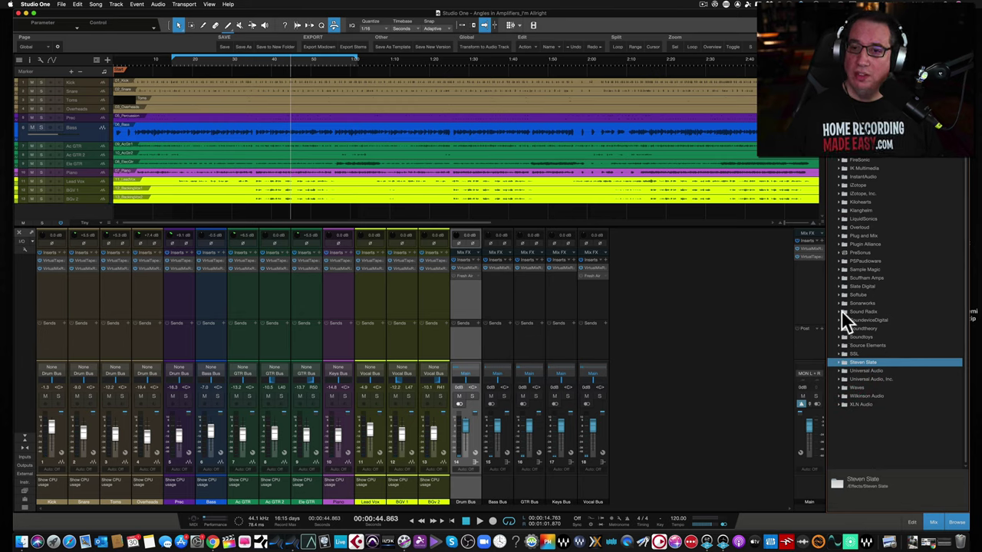
pyautogui.click(838, 286)
pyautogui.moveTo(855, 322); pyautogui.dragTo(812, 262)
pyautogui.click(212, 212)
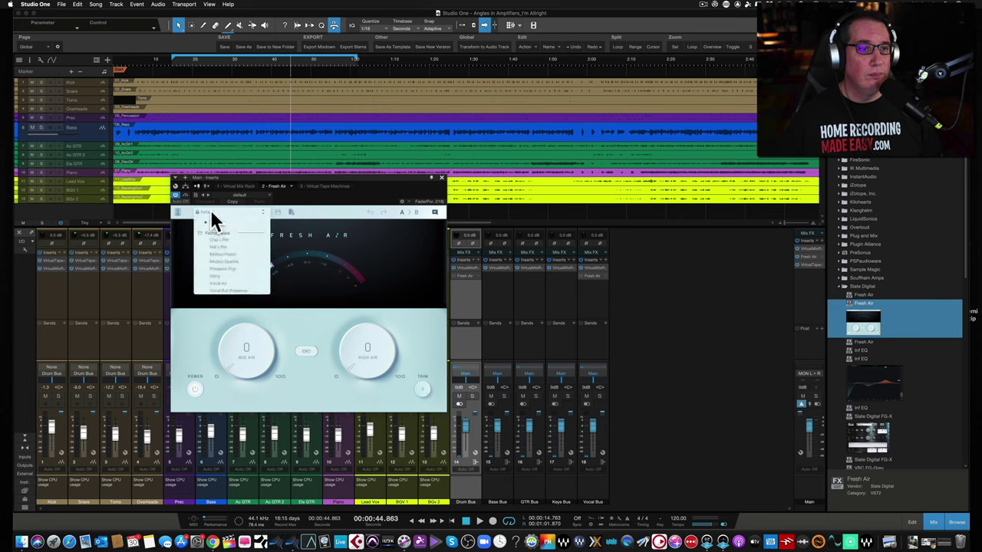
# Step: Try the Mixbus Polish, Mixbus Sparkle, Presence Pop and Shiny presets, return to Mixbus Polish, then bypass
pyautogui.click(228, 257)
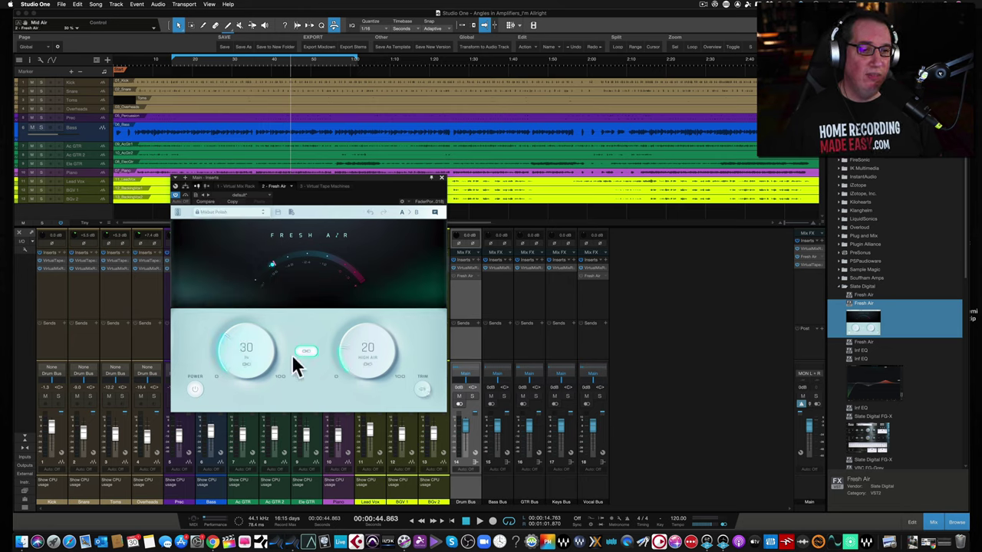
pyautogui.click(247, 218)
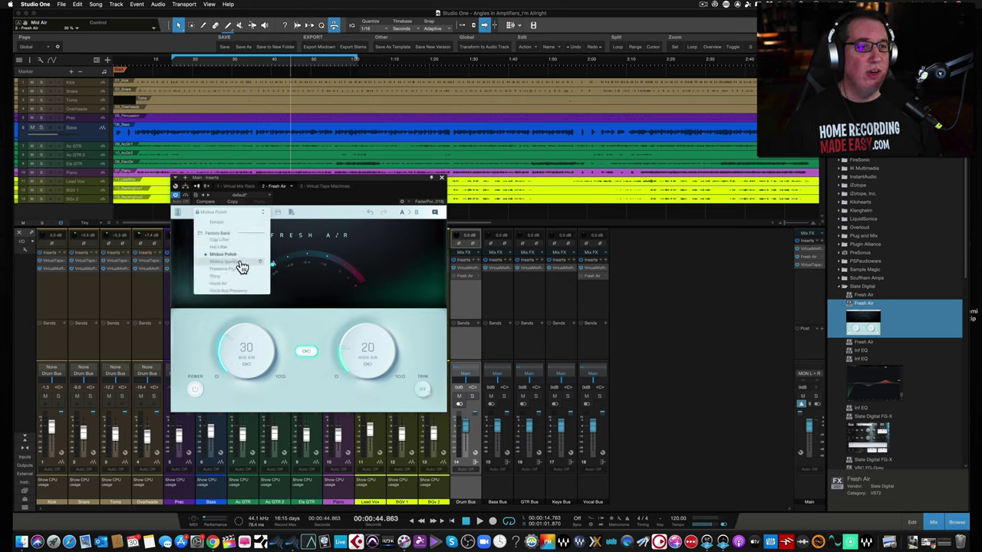
pyautogui.click(239, 265)
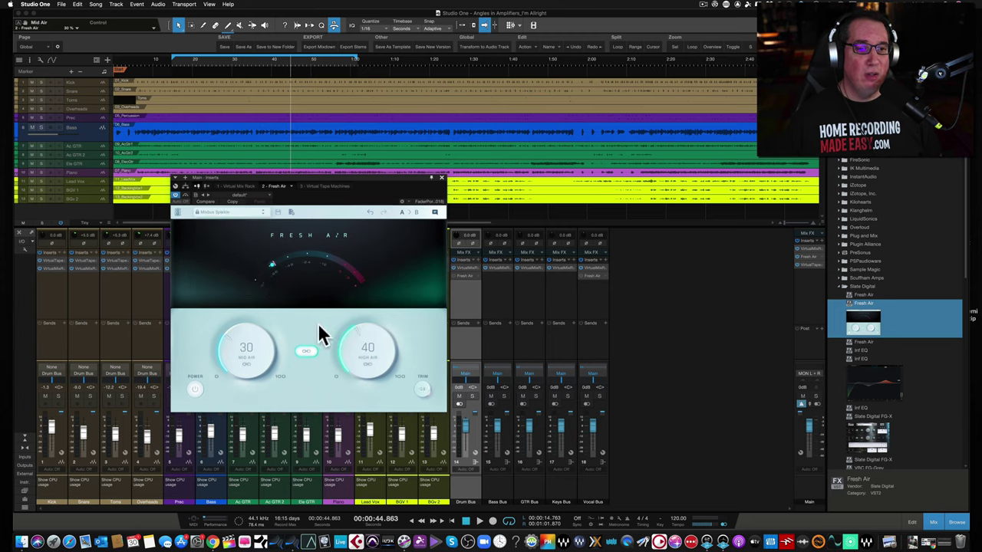
pyautogui.click(220, 212)
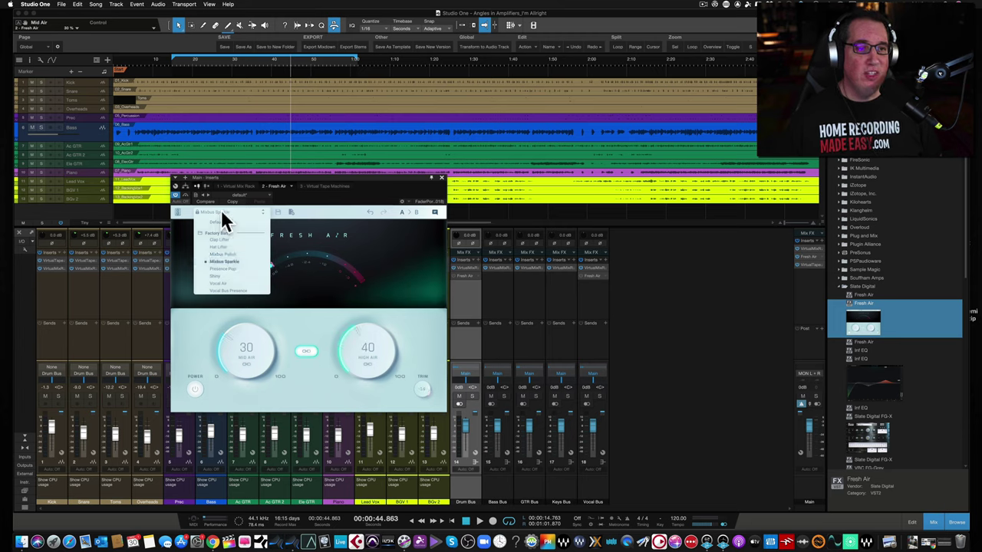
pyautogui.click(221, 268)
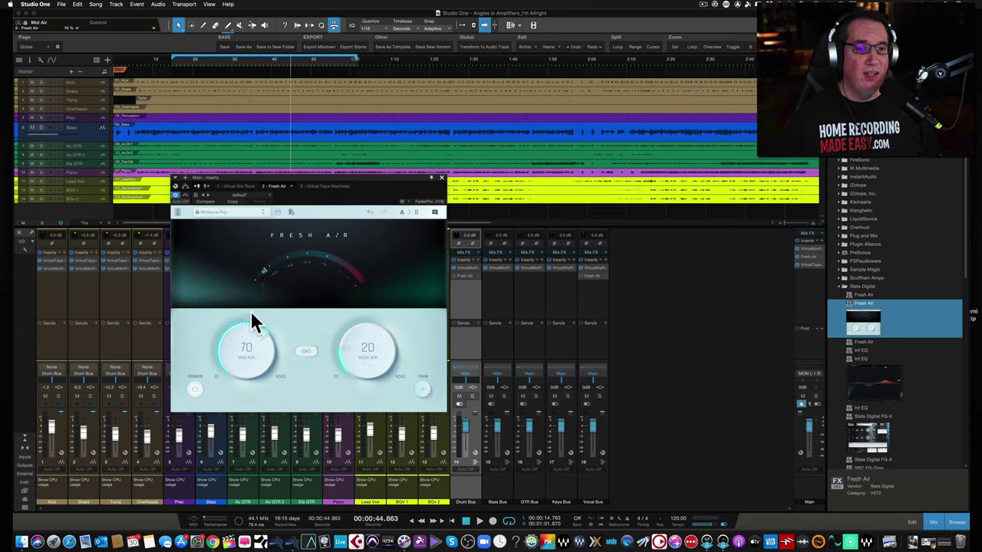
pyautogui.click(230, 212)
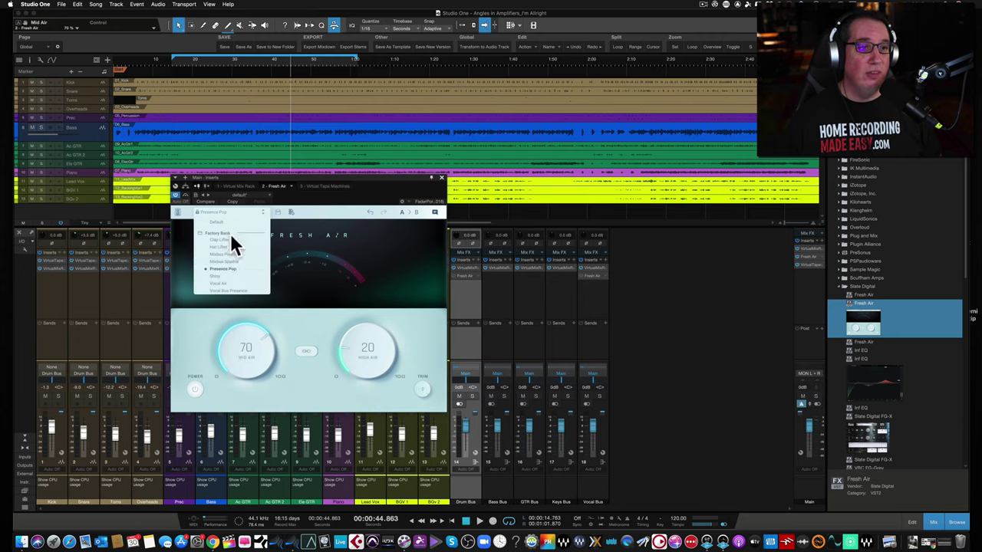
pyautogui.click(235, 283)
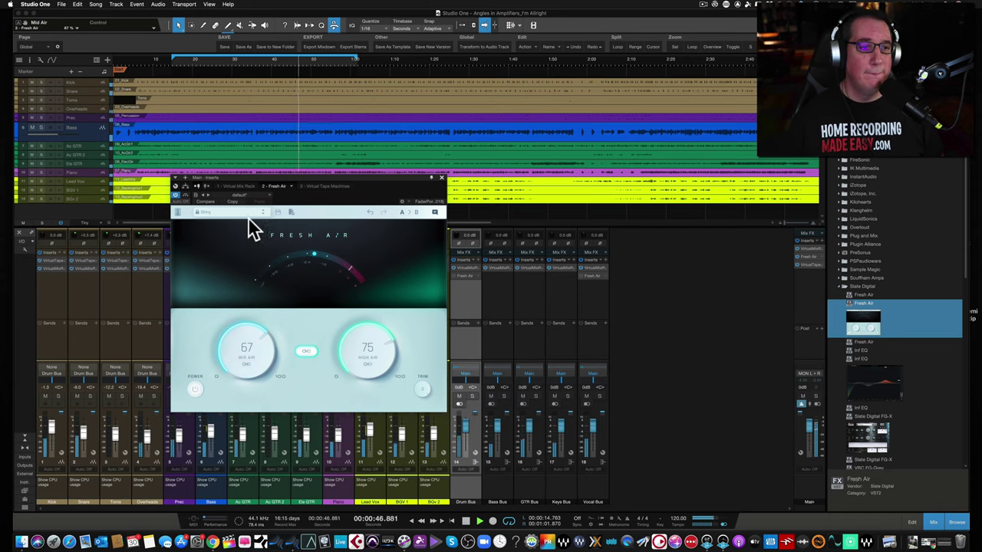
pyautogui.click(223, 211)
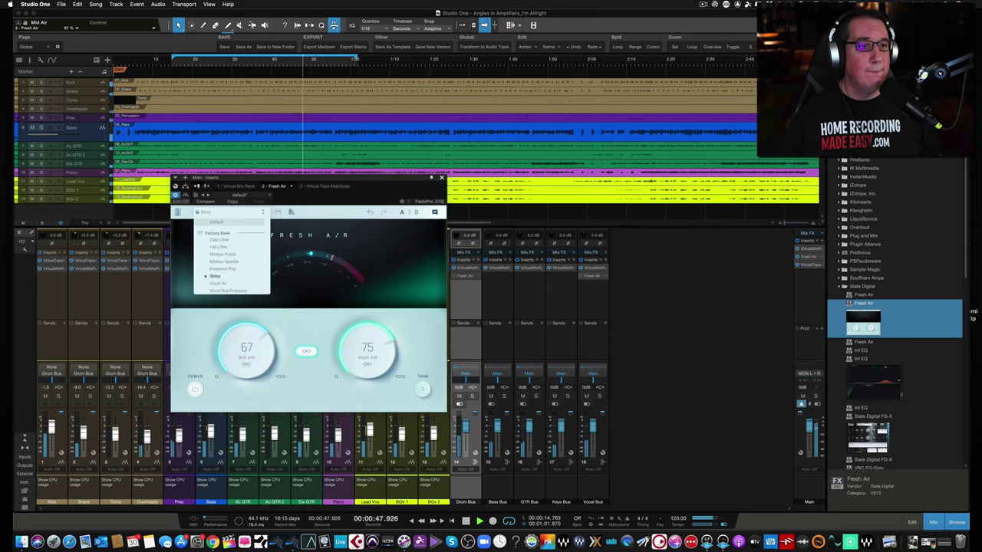
pyautogui.click(224, 262)
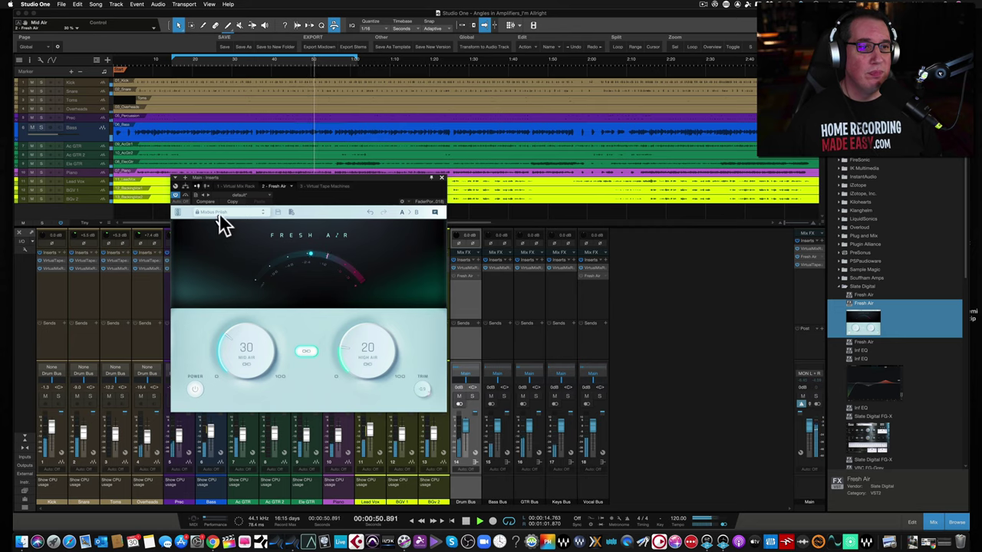
pyautogui.click(195, 389)
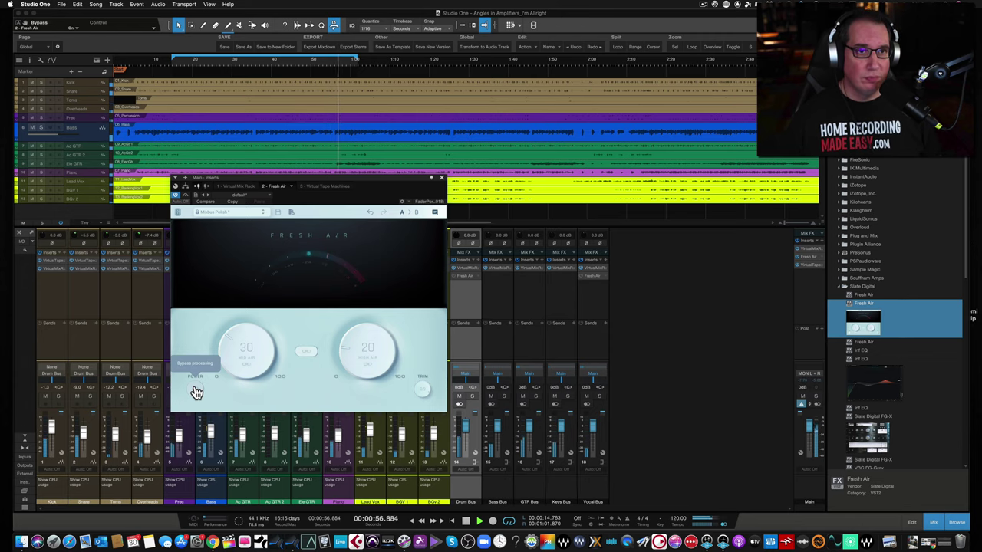
# Step: Turn the Mixbus Polish Fresh Air back on and move its window higher and slightly left
pyautogui.click(195, 390)
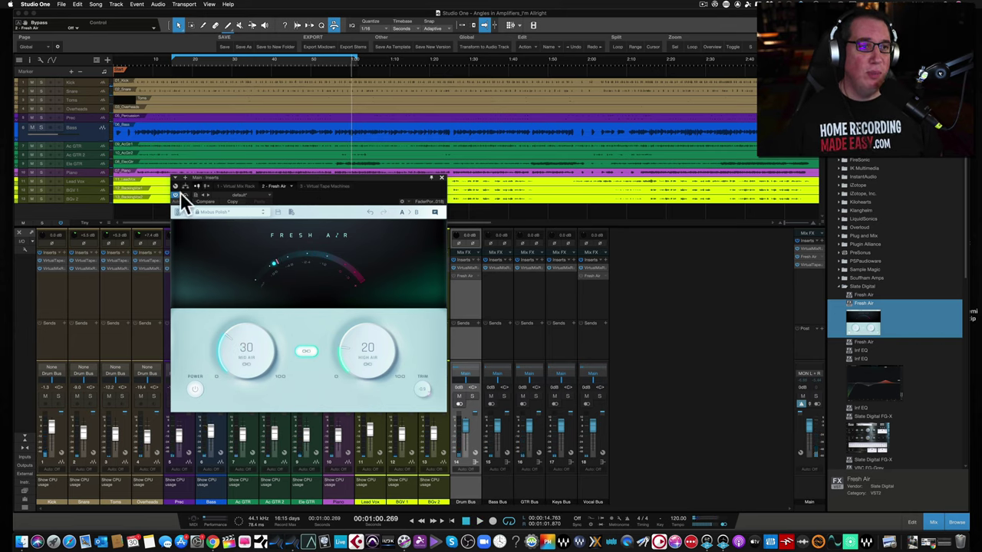
pyautogui.moveTo(307, 176); pyautogui.dragTo(323, 172)
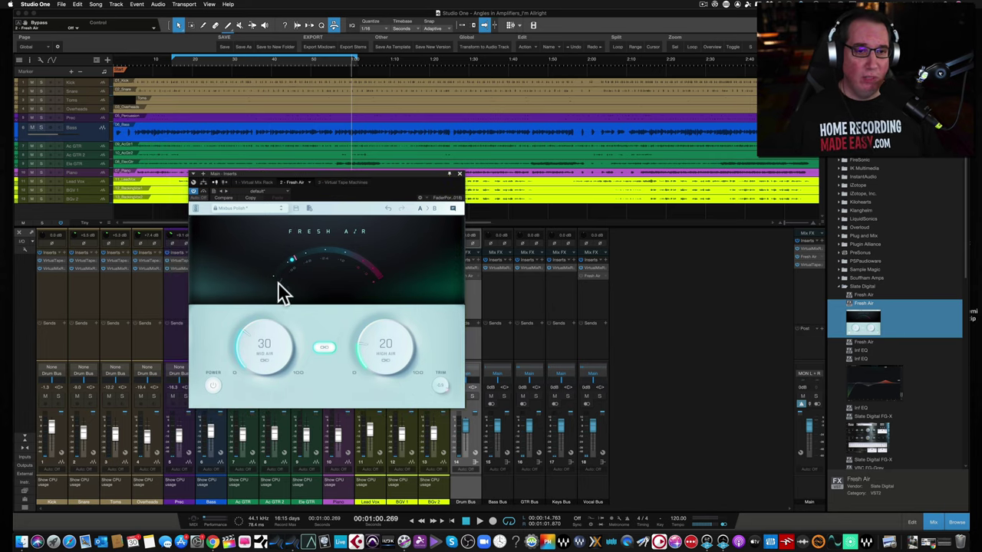
pyautogui.moveTo(273, 178); pyautogui.dragTo(264, 146)
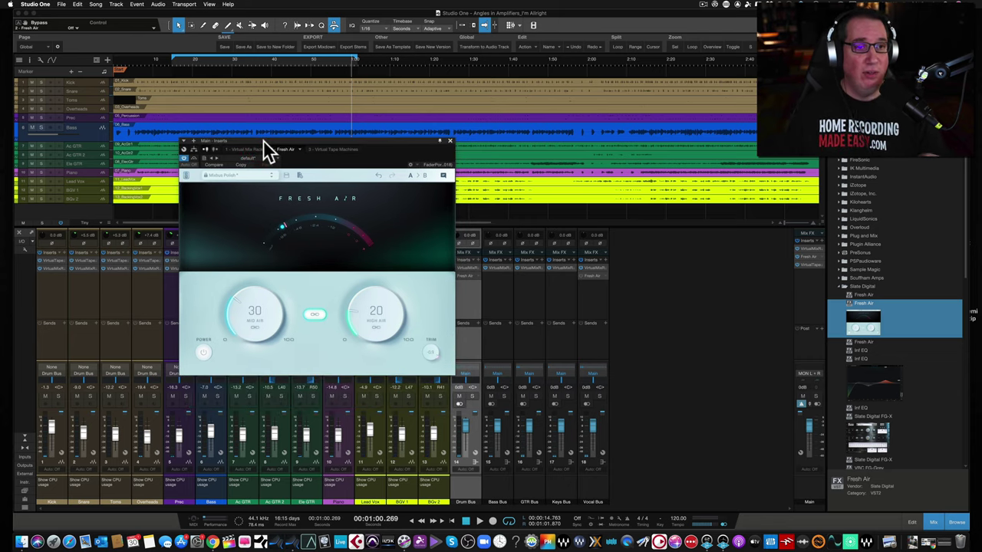
pyautogui.moveTo(264, 140); pyautogui.dragTo(245, 142)
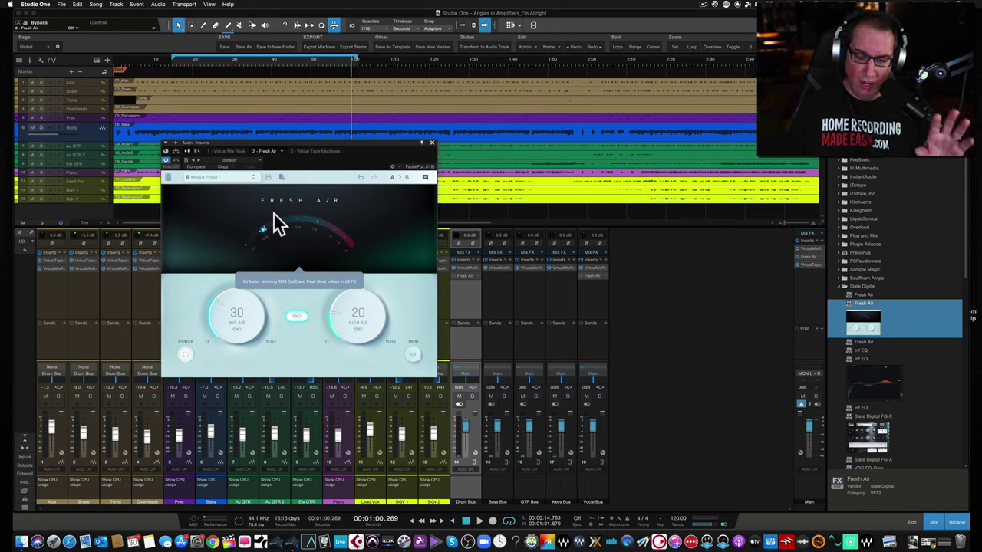
pyautogui.moveTo(244, 142); pyautogui.dragTo(241, 141)
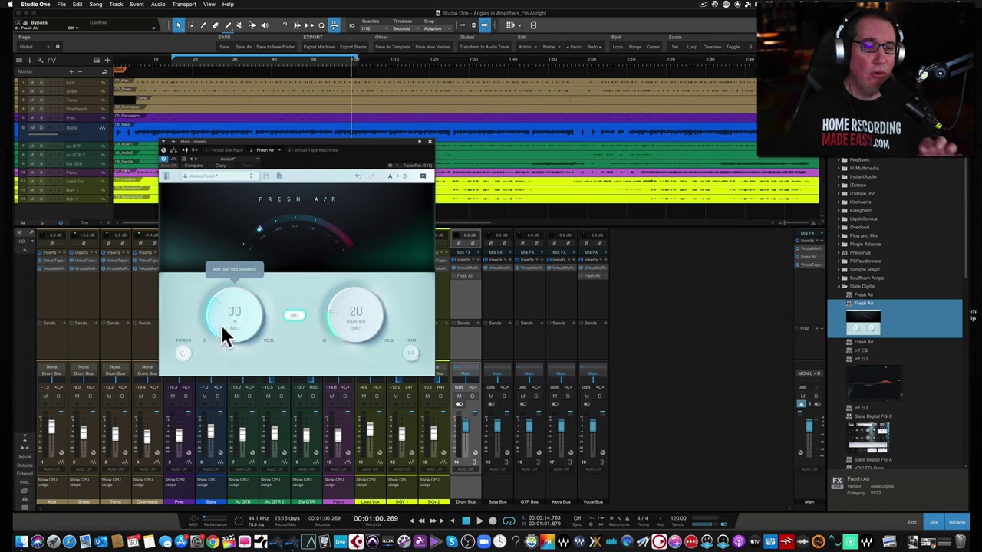
pyautogui.moveTo(258, 141); pyautogui.dragTo(254, 138)
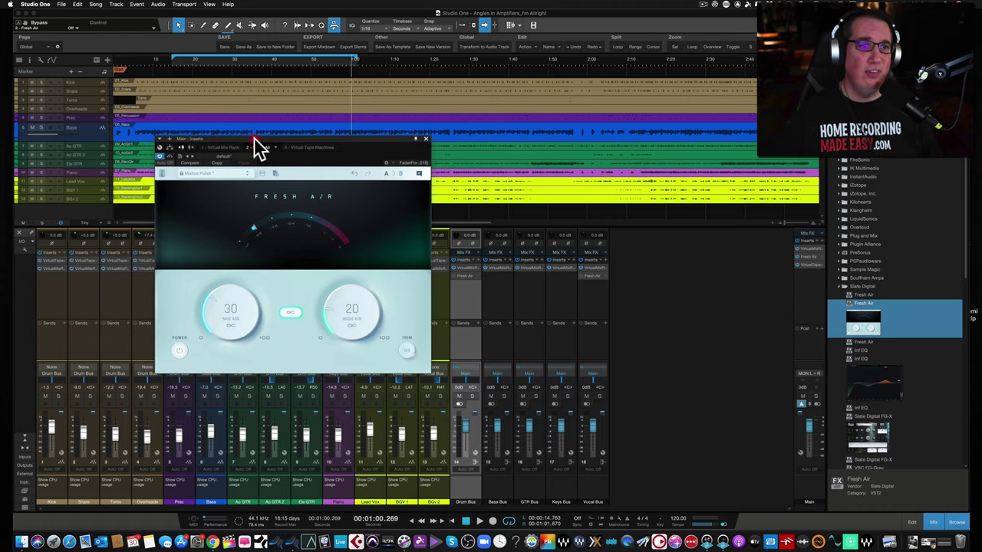